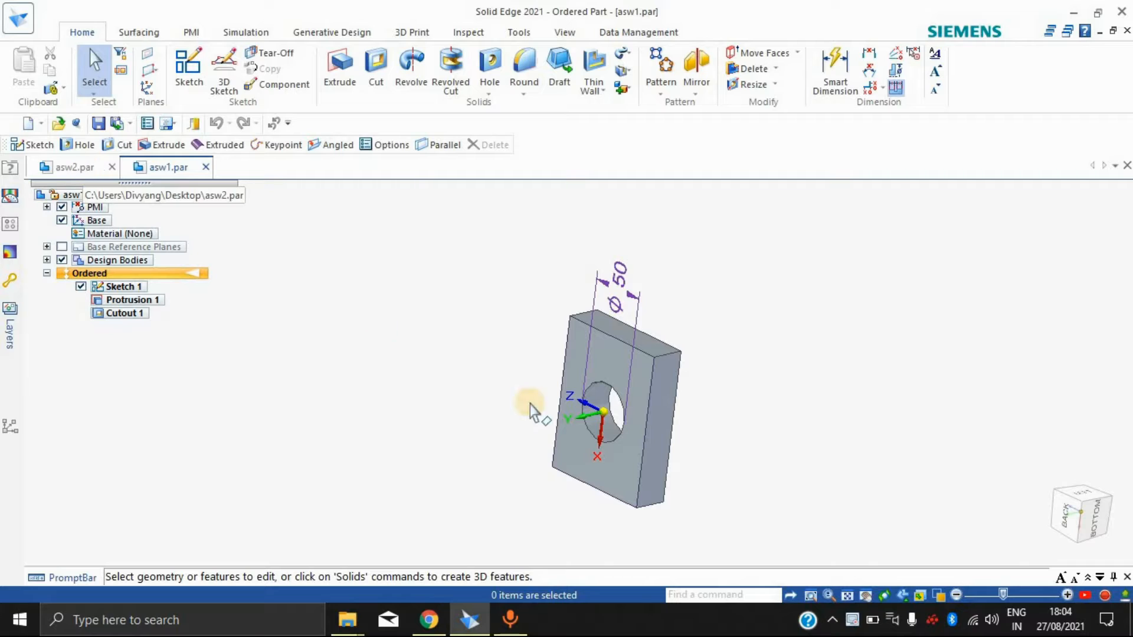
Step: Examine the block with the hole in asw1.par and the cylinder in asw2.par from several angles
middle_click_drag(754, 398, 869, 391)
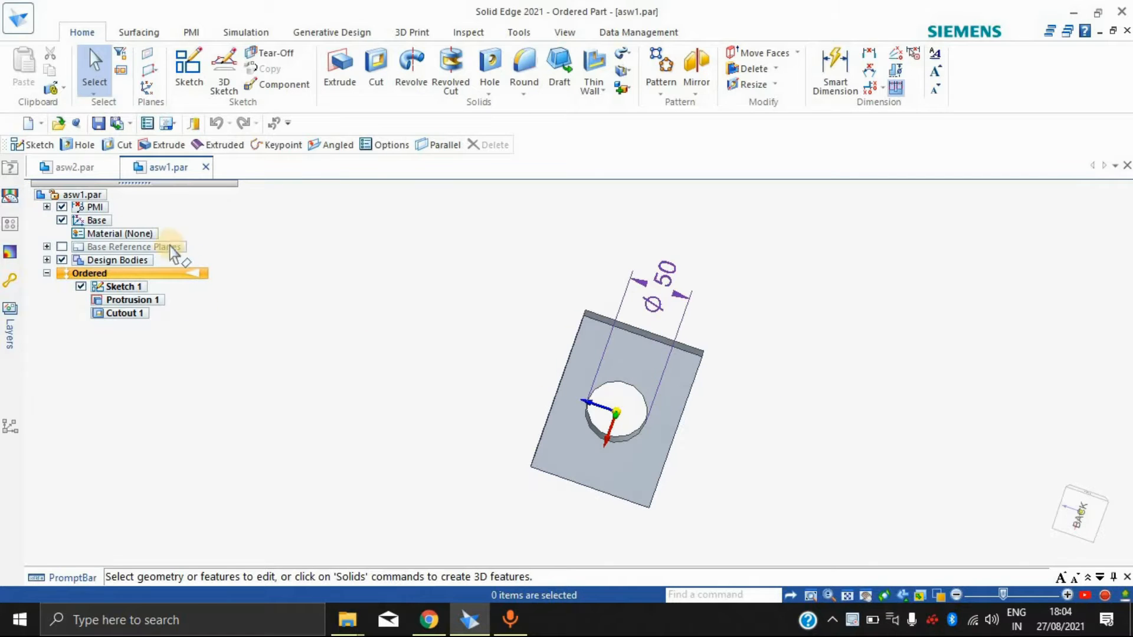
left_click(89, 167)
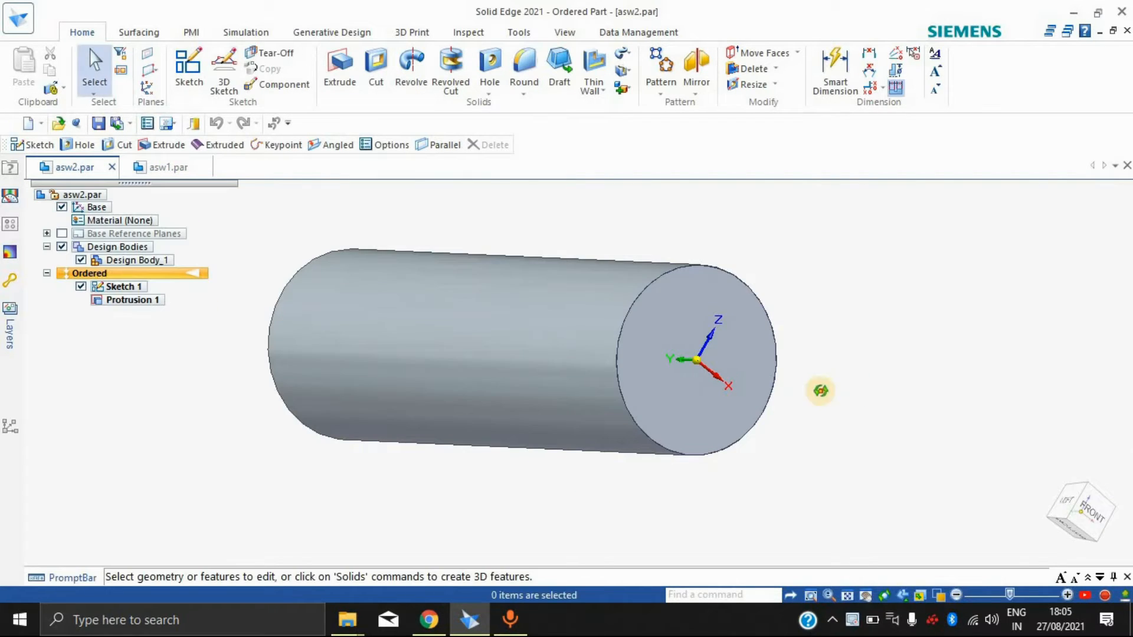
middle_click_drag(849, 380, 860, 389)
scroll(756, 263, "down", 3)
scroll(738, 260, "up", 1)
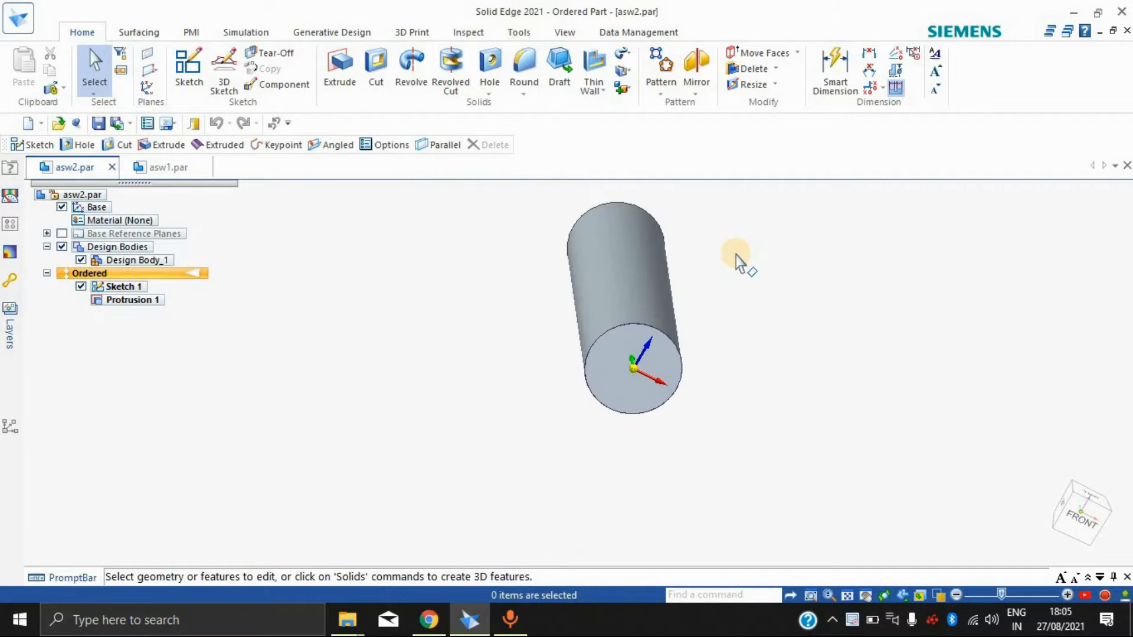
middle_click_drag(607, 271, 366, 213)
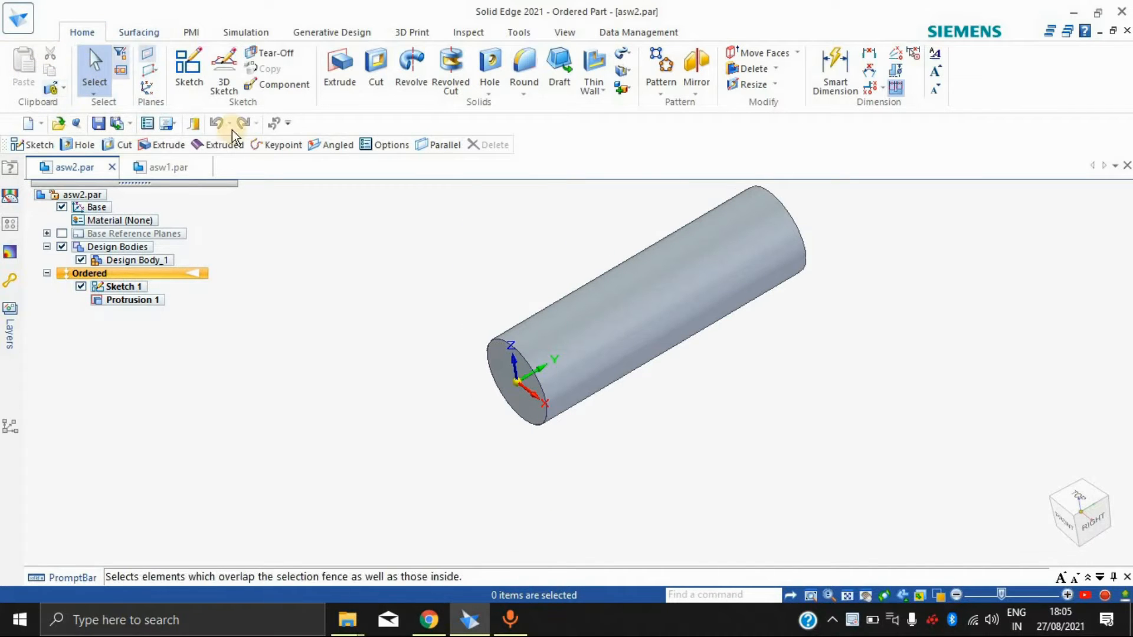
Step: Create a new assembly document and insert the asw1 block from the Desktop folder as its first component
left_click(28, 123)
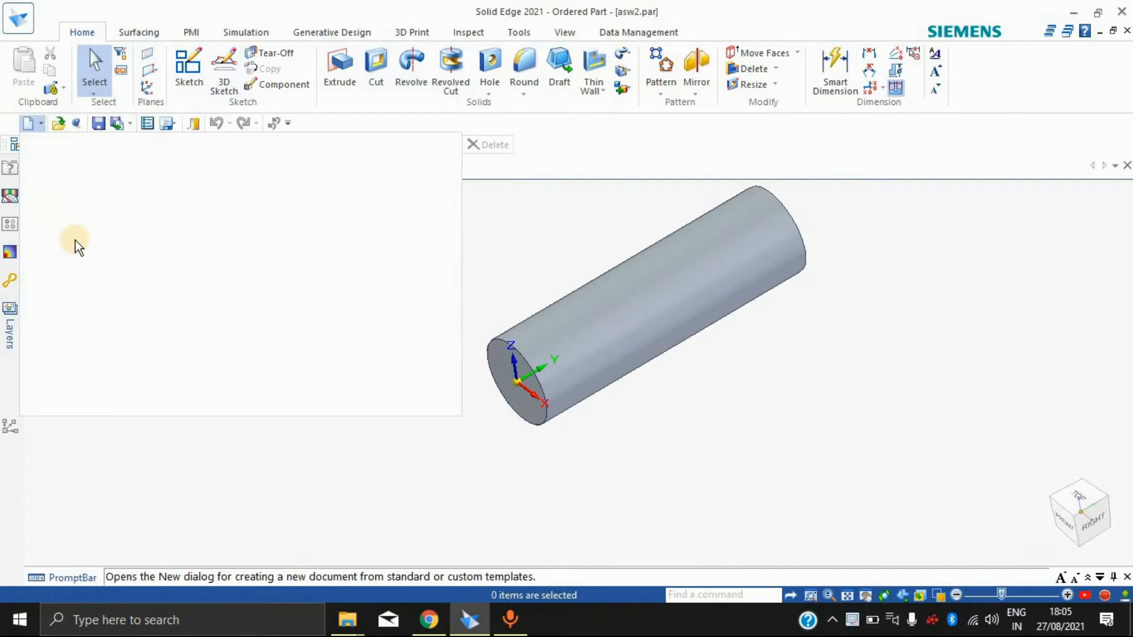
left_click(110, 370)
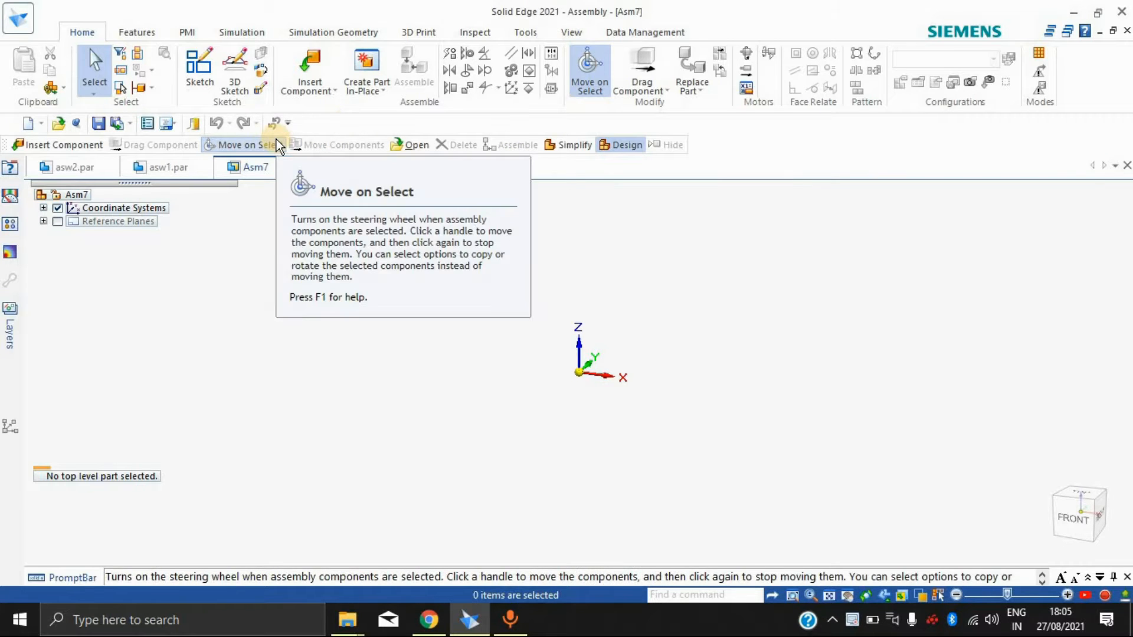
left_click(306, 87)
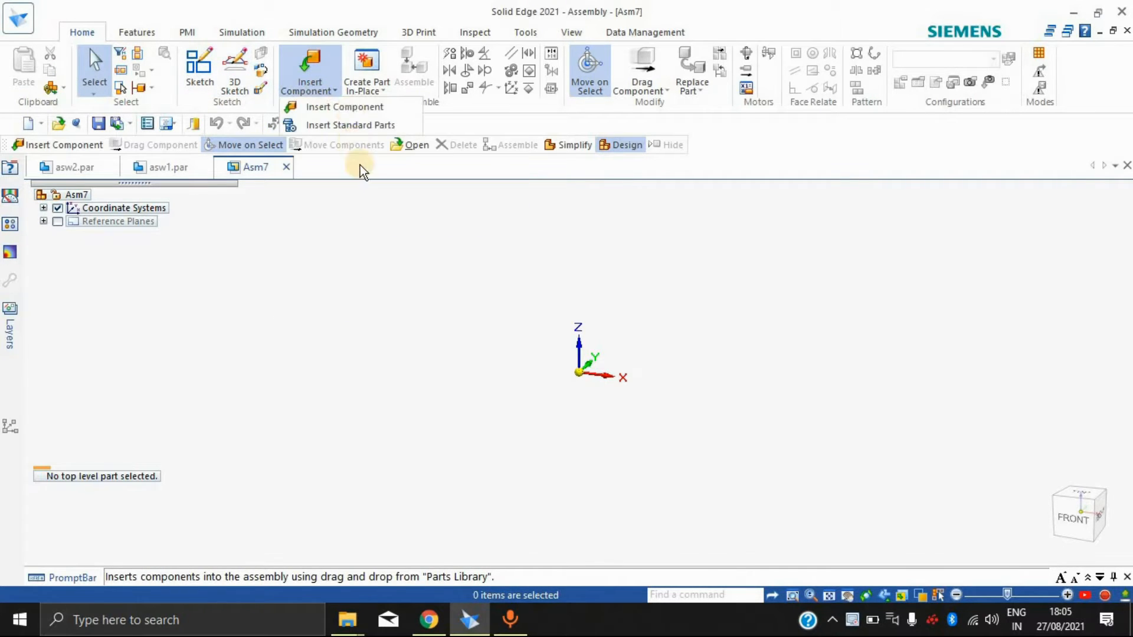
left_click(350, 108)
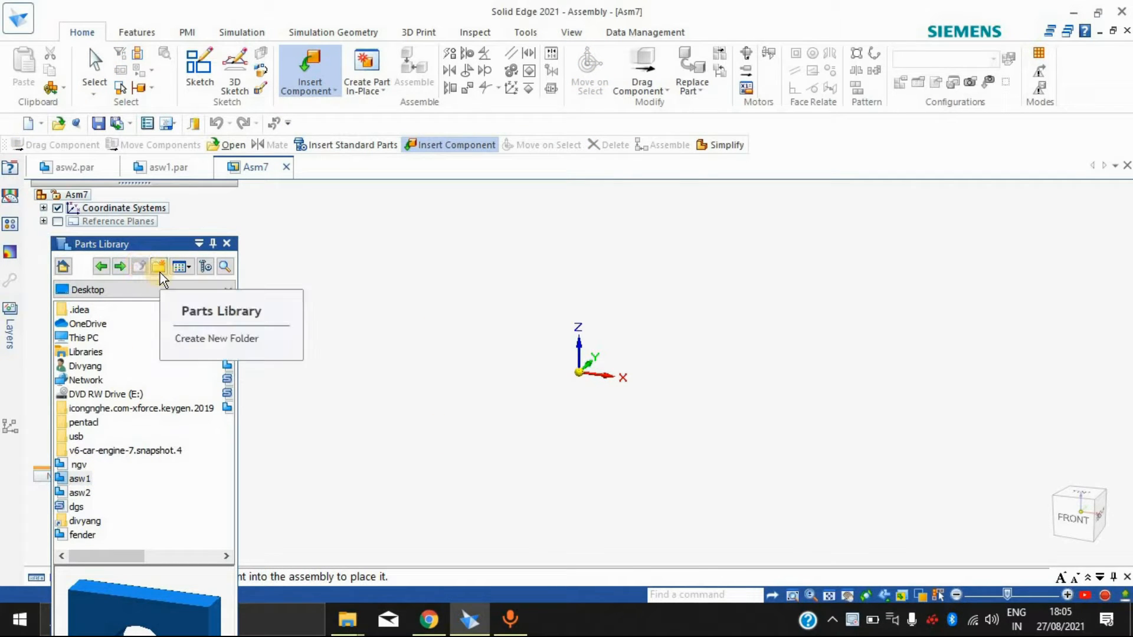
left_click(152, 287)
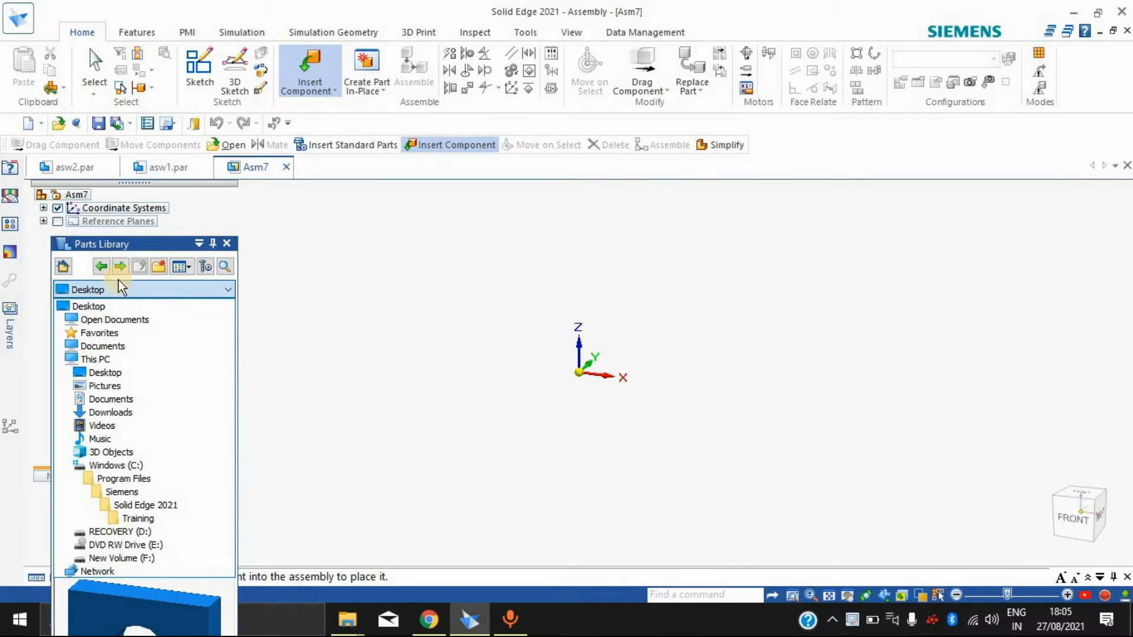
left_click(161, 288)
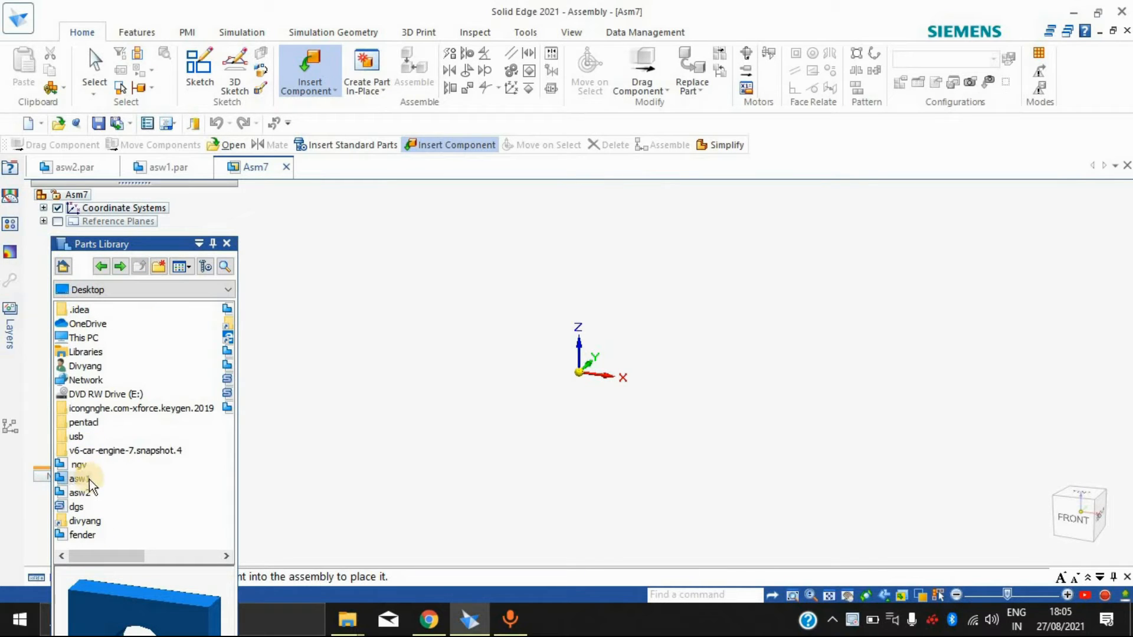
left_click_drag(80, 481, 498, 412)
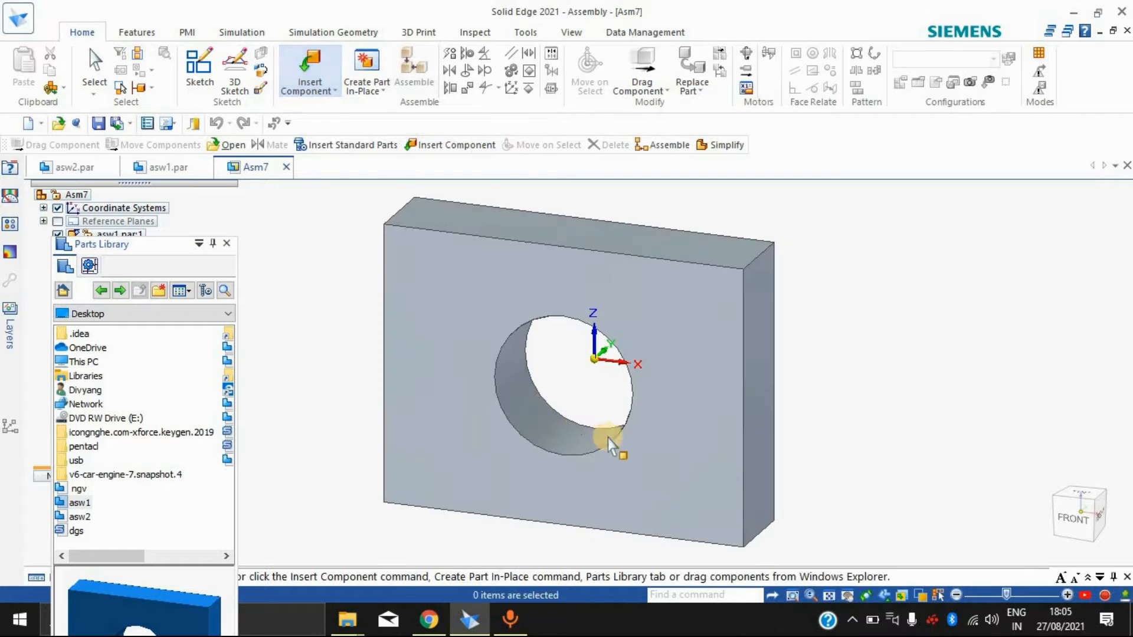
Step: Insert the asw2 cylinder beside the block, close the parts library and leave the component unconstrained
left_click_drag(72, 515, 963, 344)
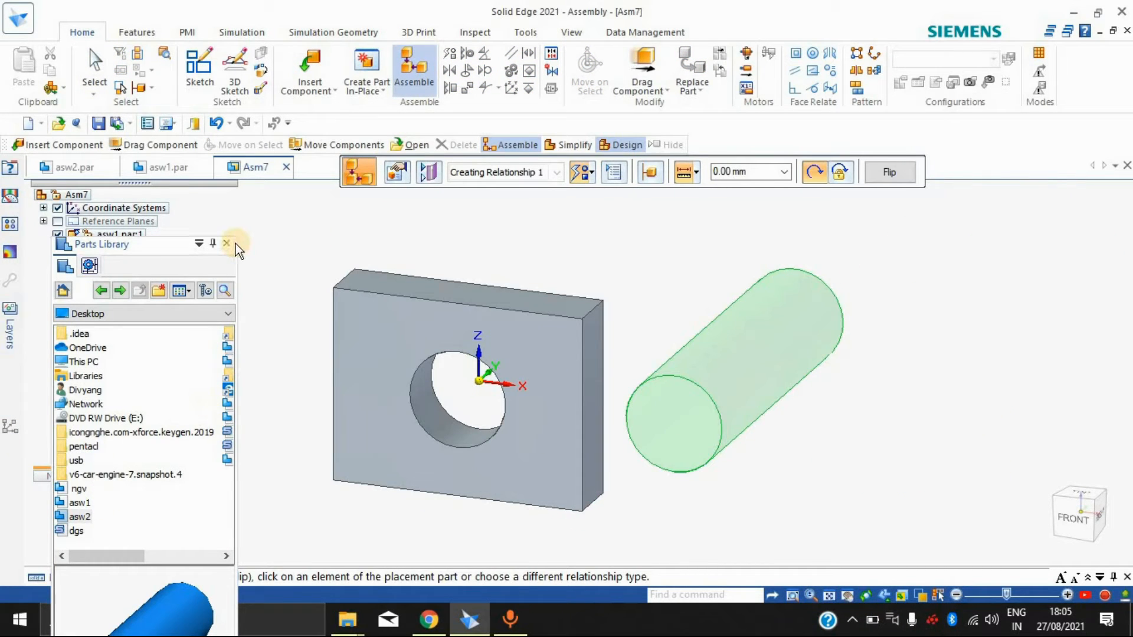
left_click(226, 244)
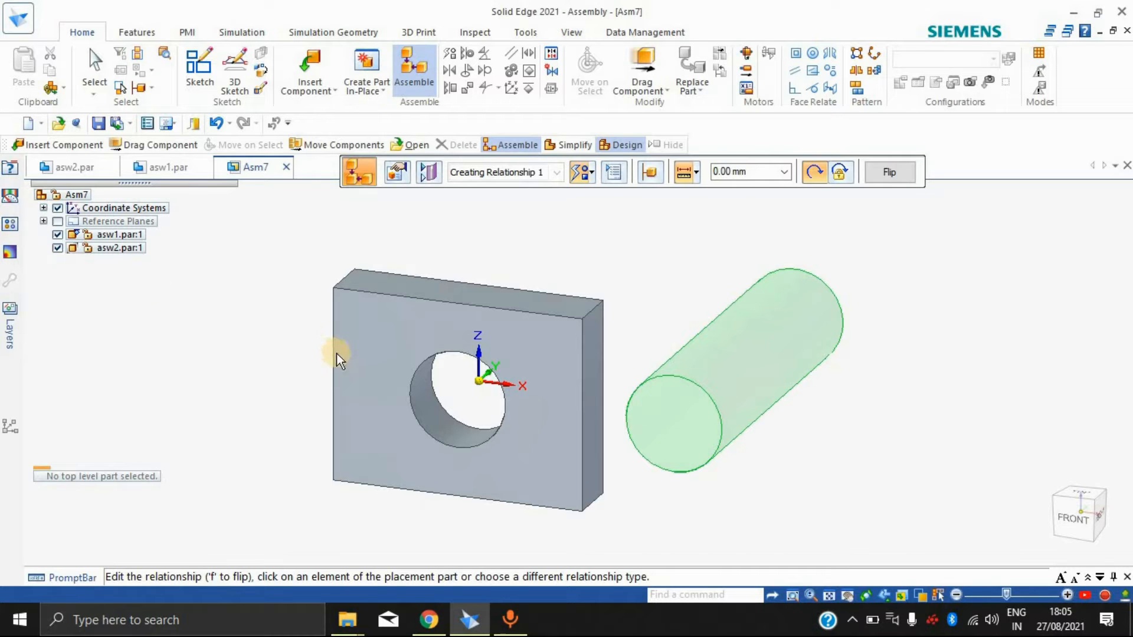
key("Escape")
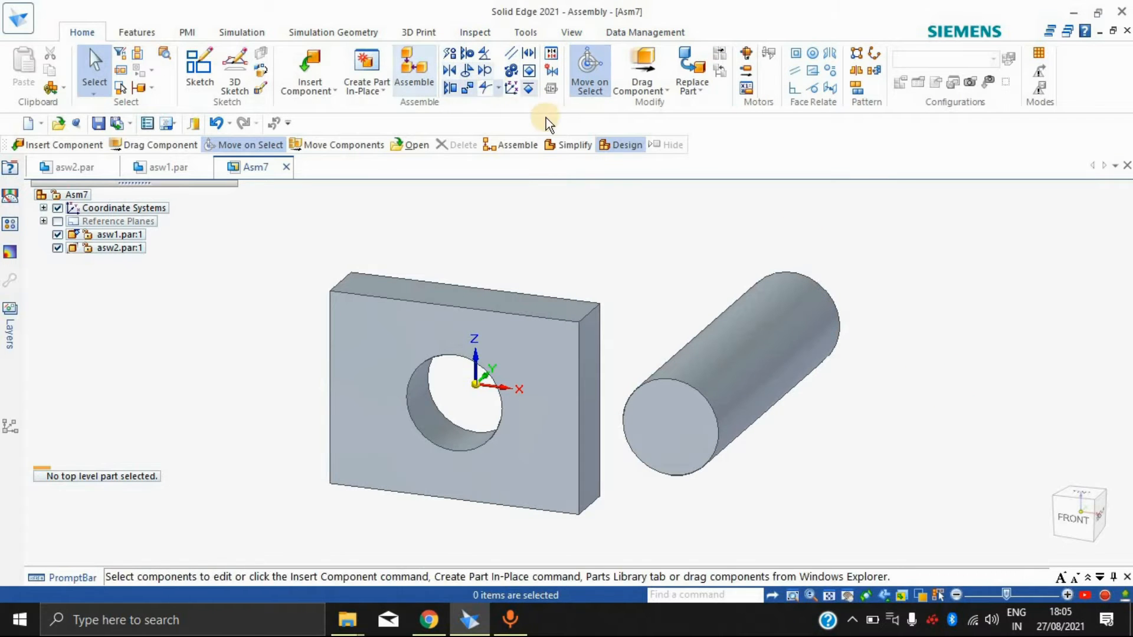
Step: Axially align the cylinder's outer face with the cylindrical face of the block's hole, leaving rotation unlocked
left_click(467, 54)
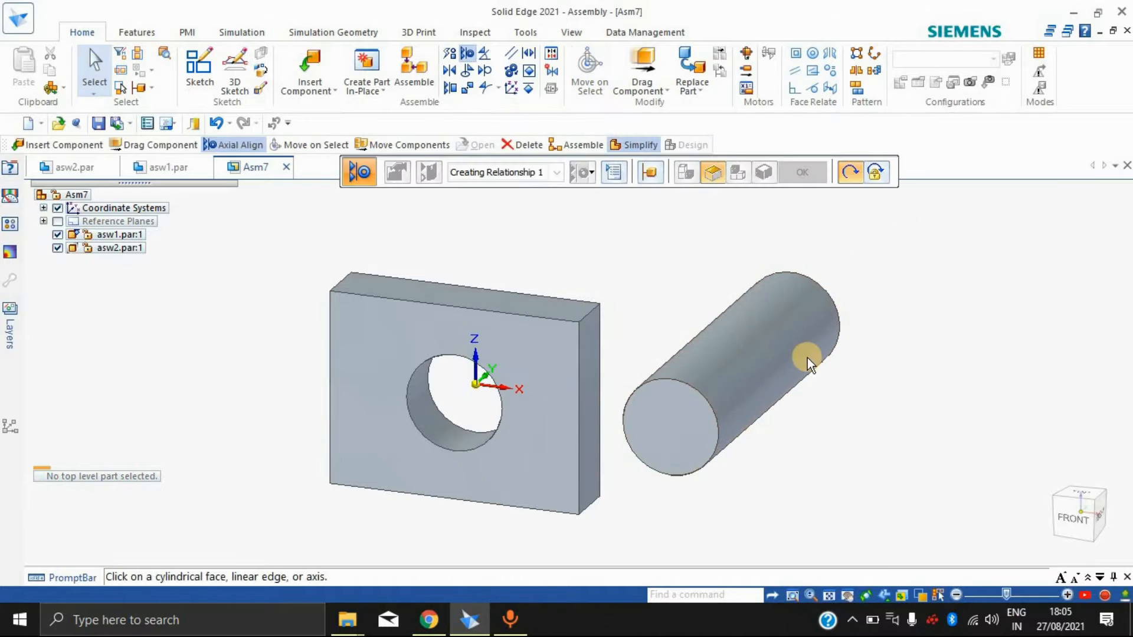
left_click(707, 399)
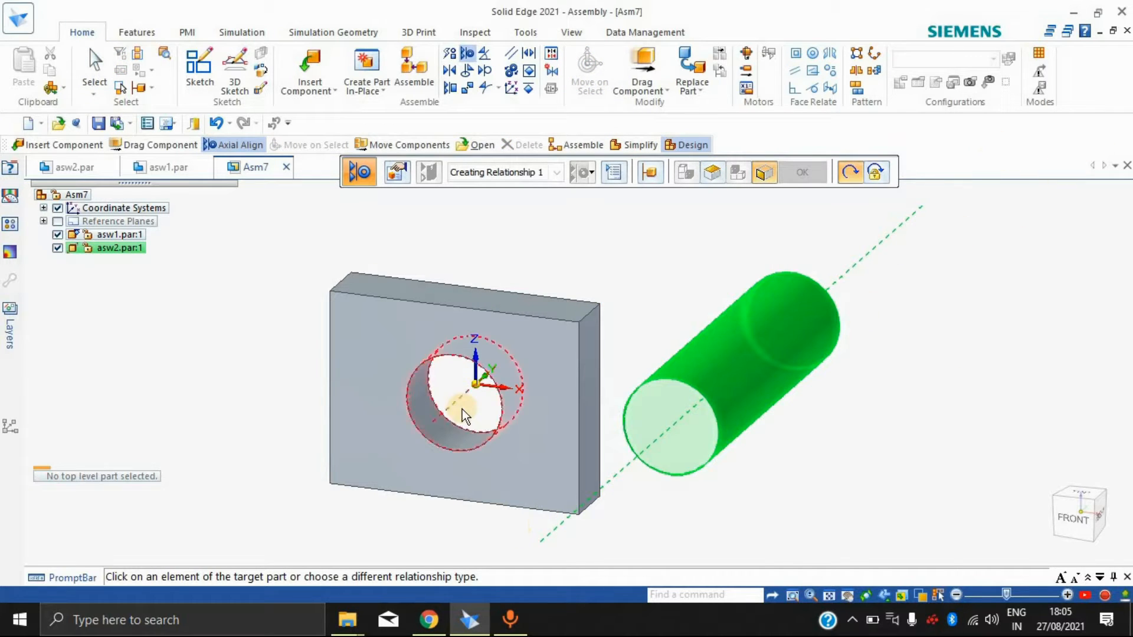
left_click(426, 405)
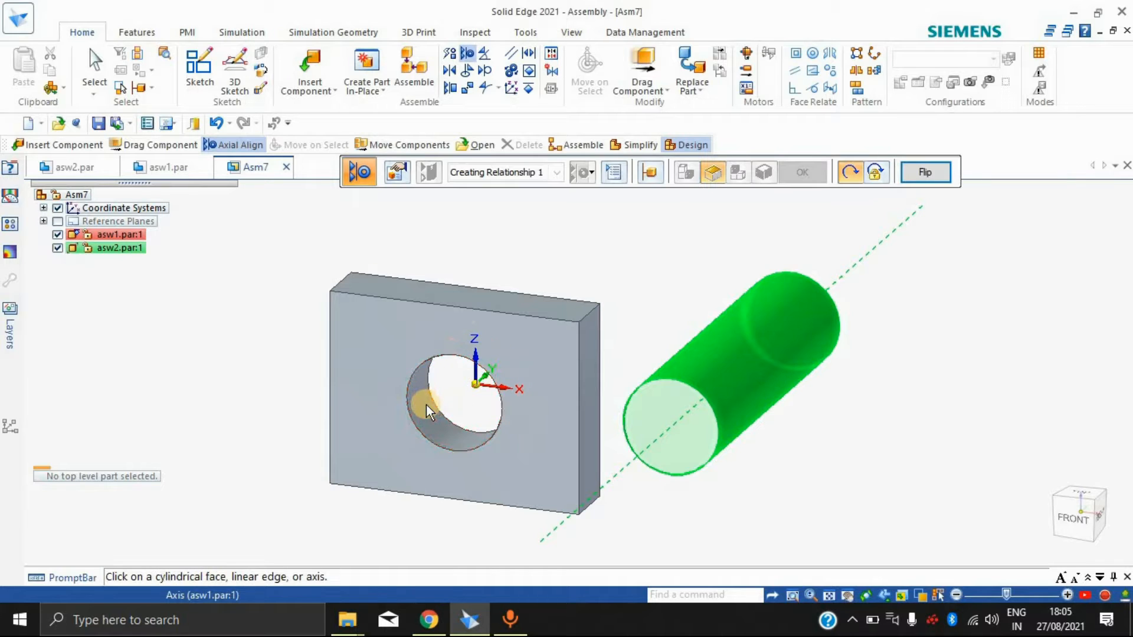
Step: Try the flipped direction of the cylinder's axial alignment, return to the original one, and end the alignment
left_click(909, 176)
left_click(909, 176)
left_click(909, 175)
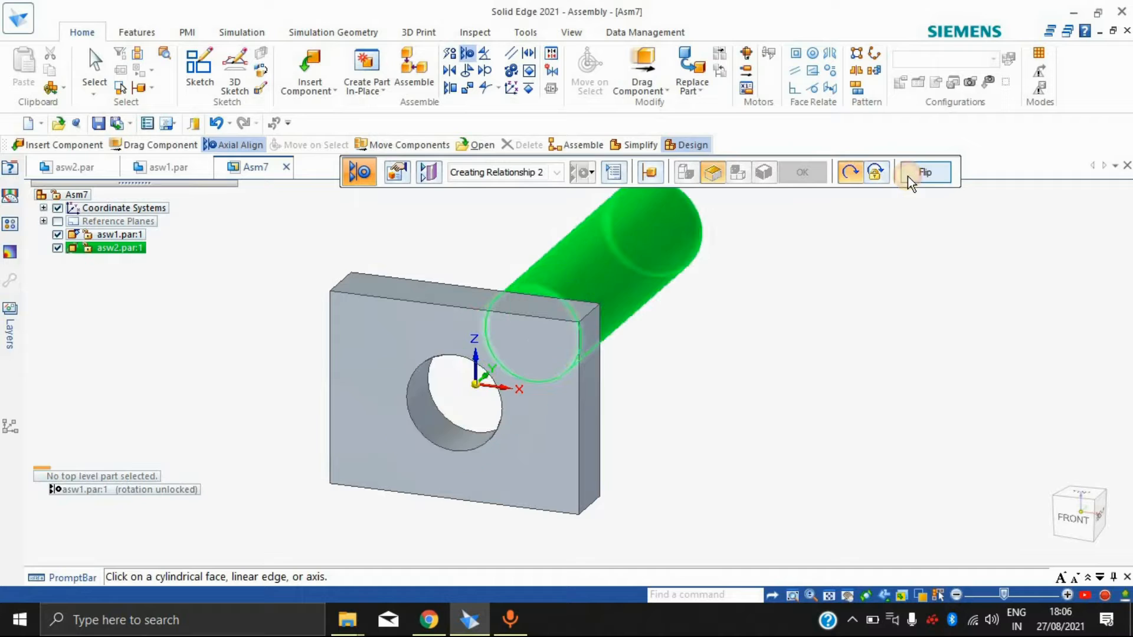
left_click(909, 175)
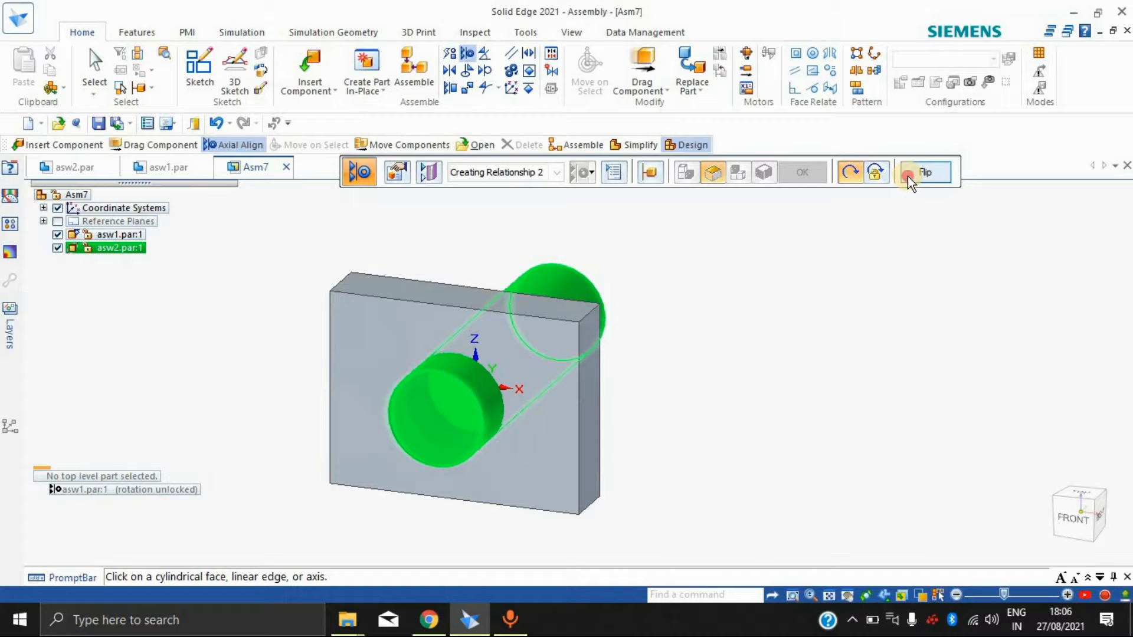
left_click(909, 175)
left_click(908, 175)
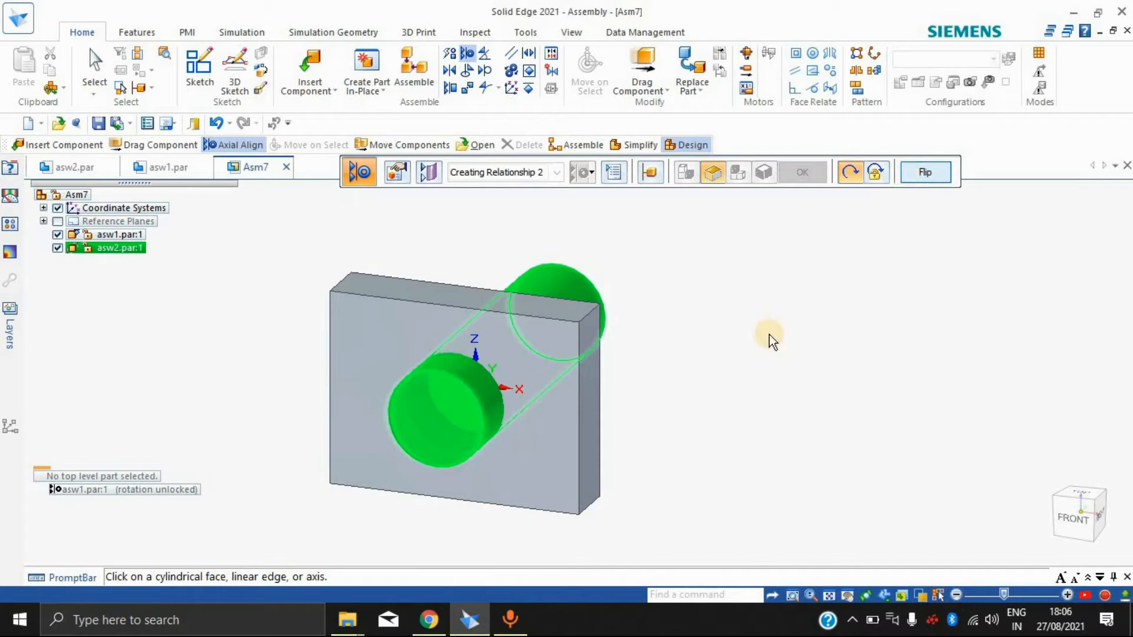
left_click(820, 347)
middle_click_drag(642, 438, 434, 349)
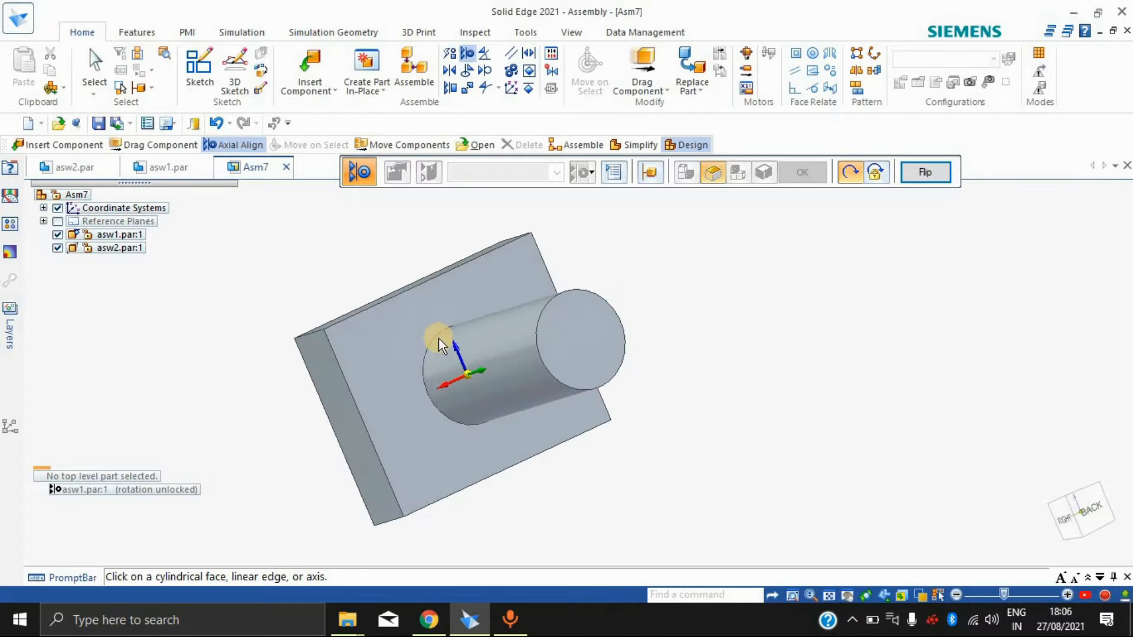
middle_click_drag(890, 396, 997, 384)
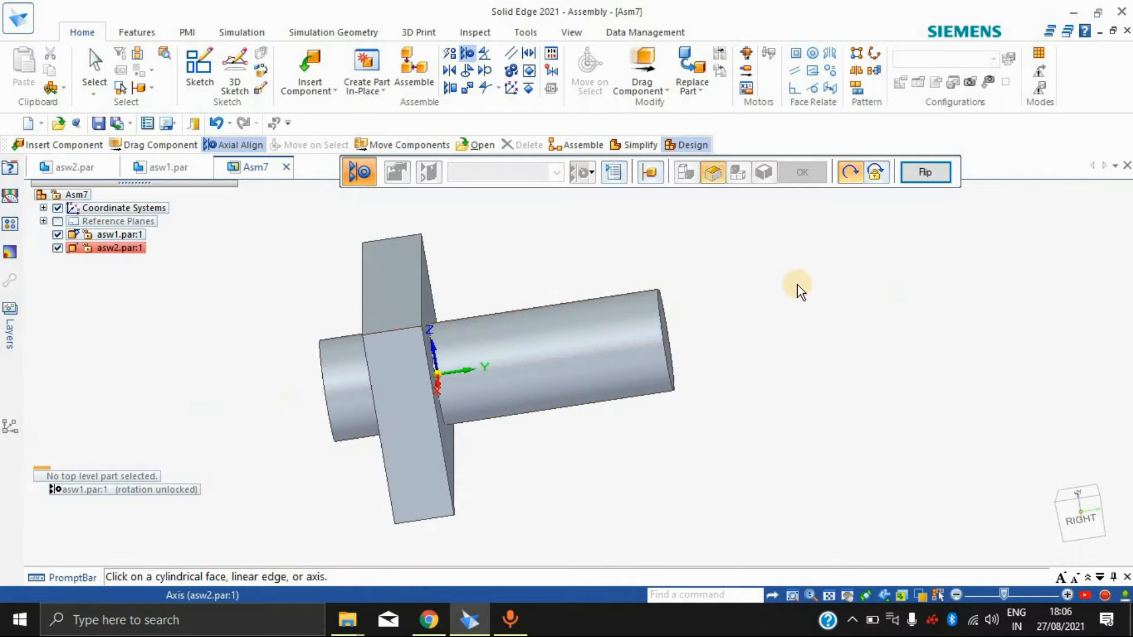
key("Escape")
Step: Slide the cylinder back and forth through the block's hole with Drag Component, using the default analysis options
left_click(648, 66)
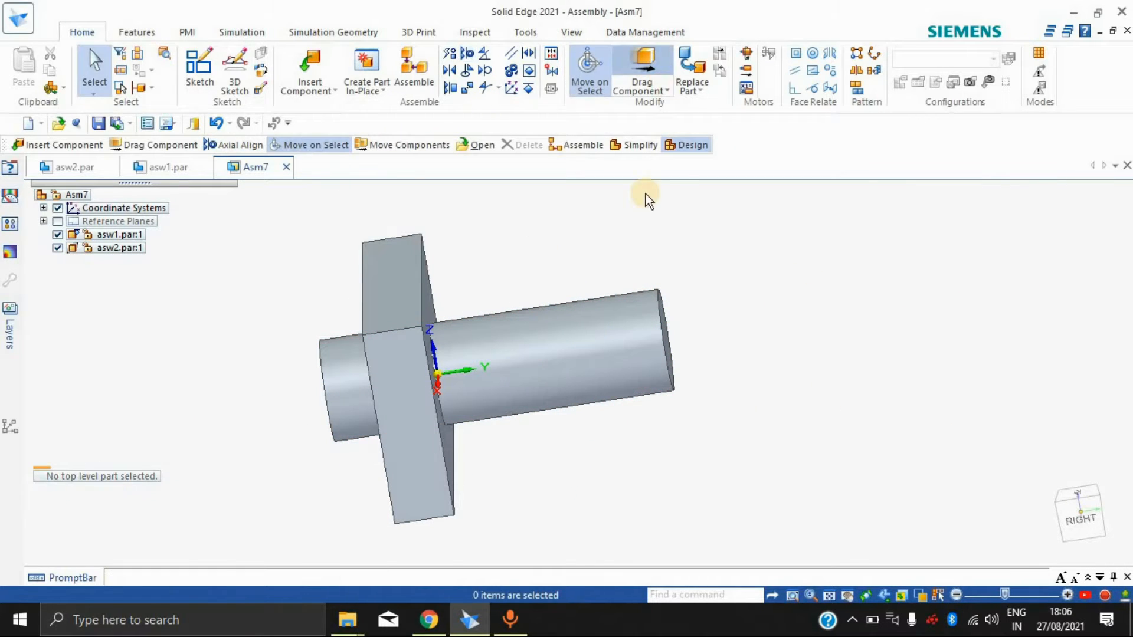
left_click(707, 207)
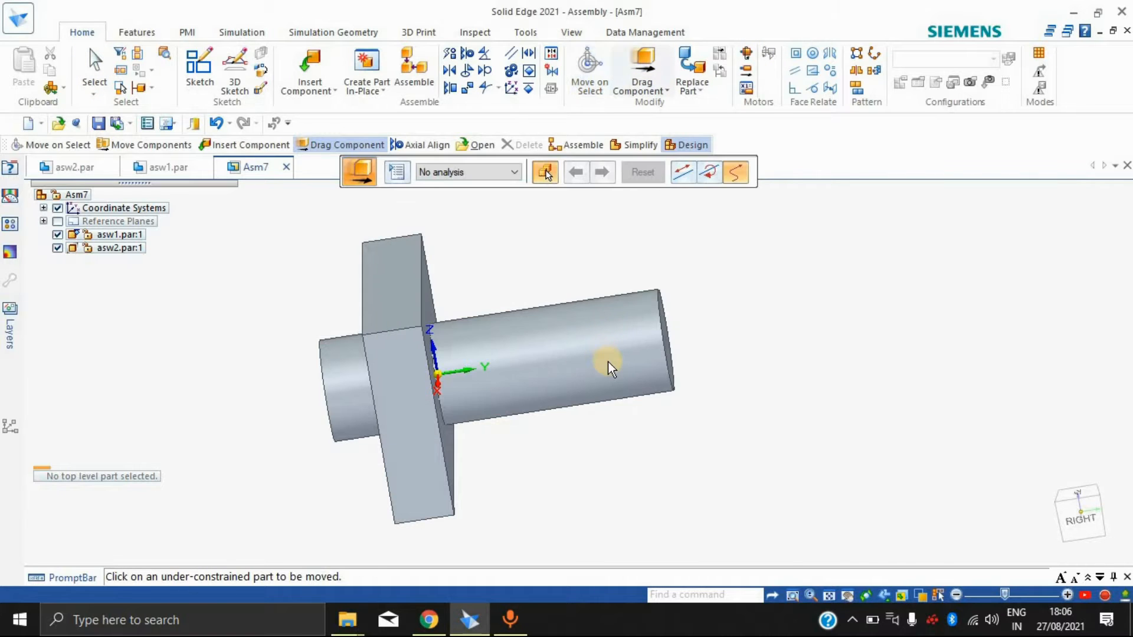
left_click(616, 357)
left_click_drag(624, 352, 797, 321)
left_click_drag(400, 364, 588, 336)
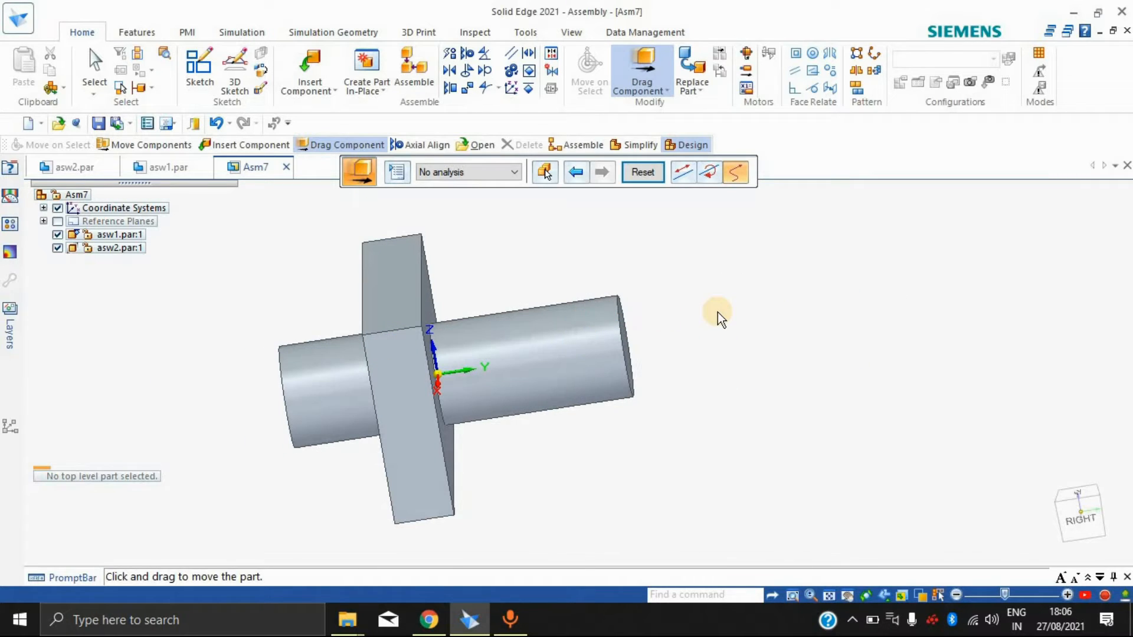
scroll(719, 313, "down", 4)
scroll(719, 312, "up", 3)
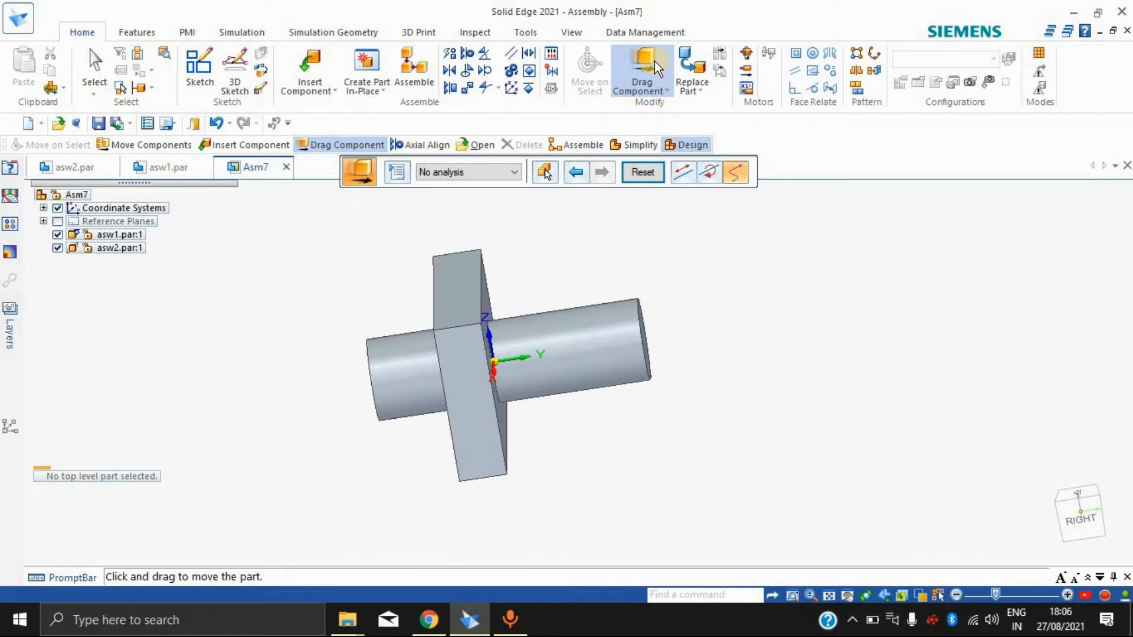
left_click(652, 80)
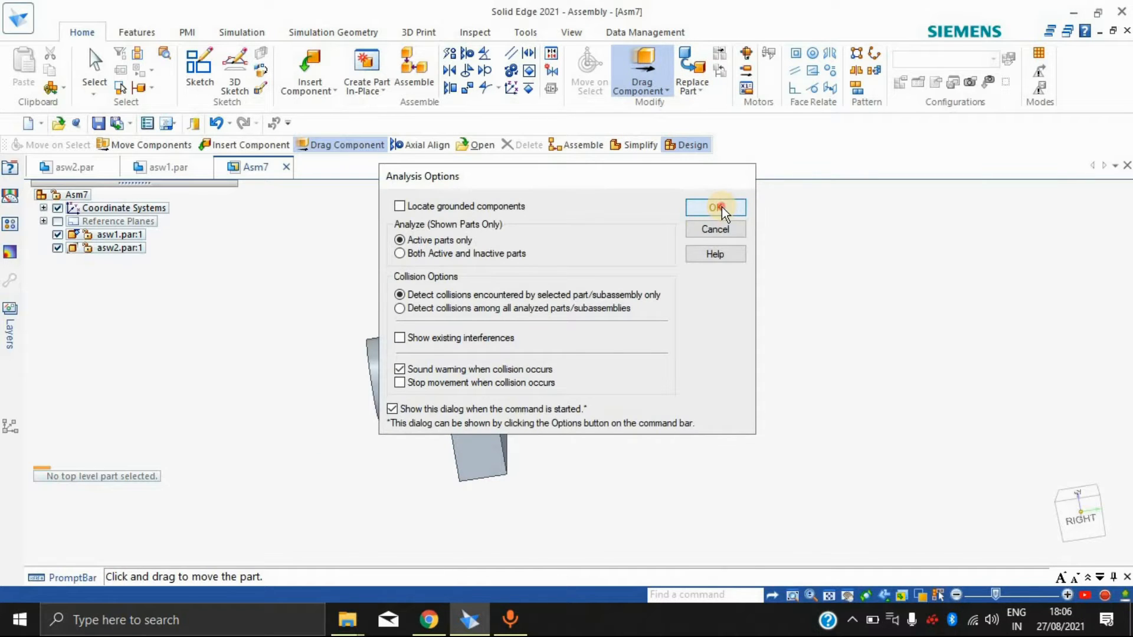
left_click(716, 208)
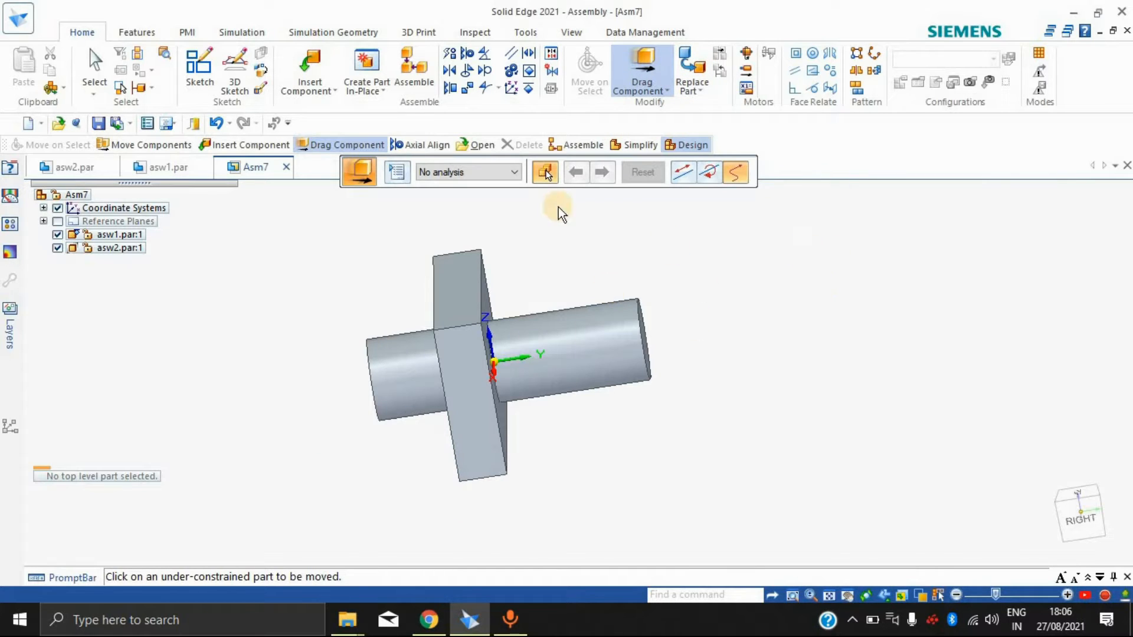
key("Escape")
Step: Relate the cylinder's front end face to the block's front face with the Mate command at a 0.00 mm offset, making them flush
middle_click_drag(769, 314, 519, 356)
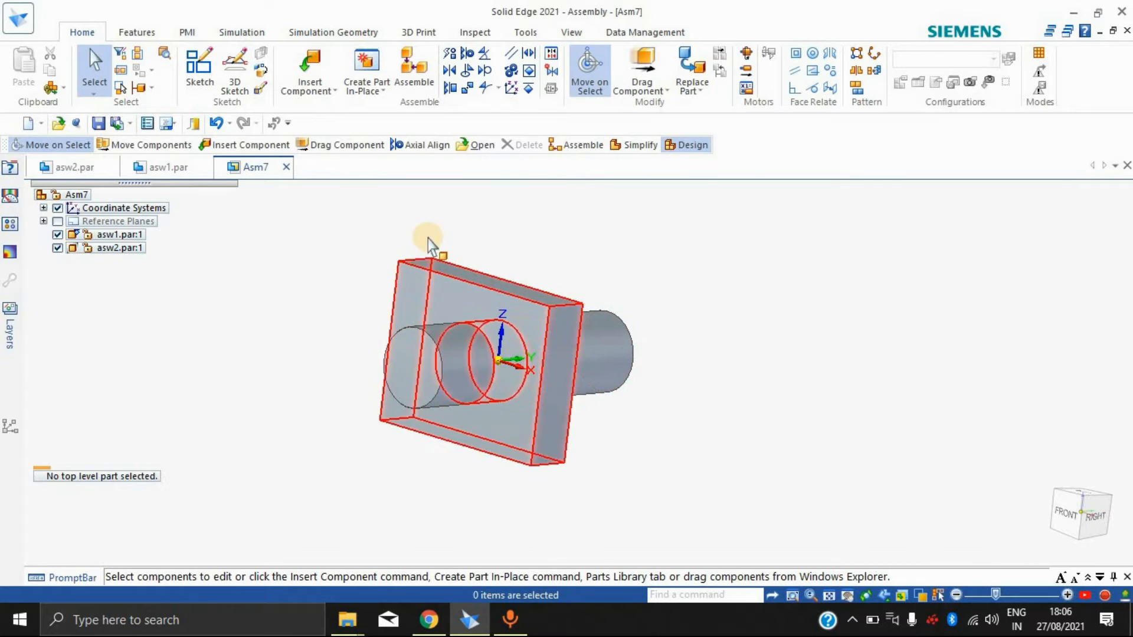
left_click(448, 71)
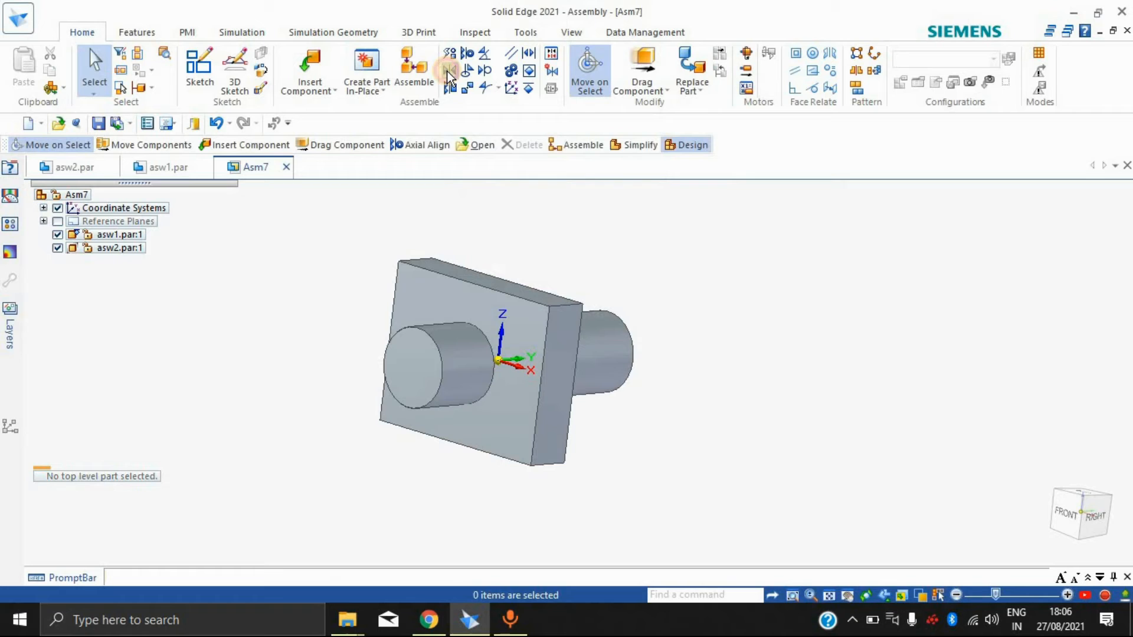
left_click(427, 356)
left_click(525, 323)
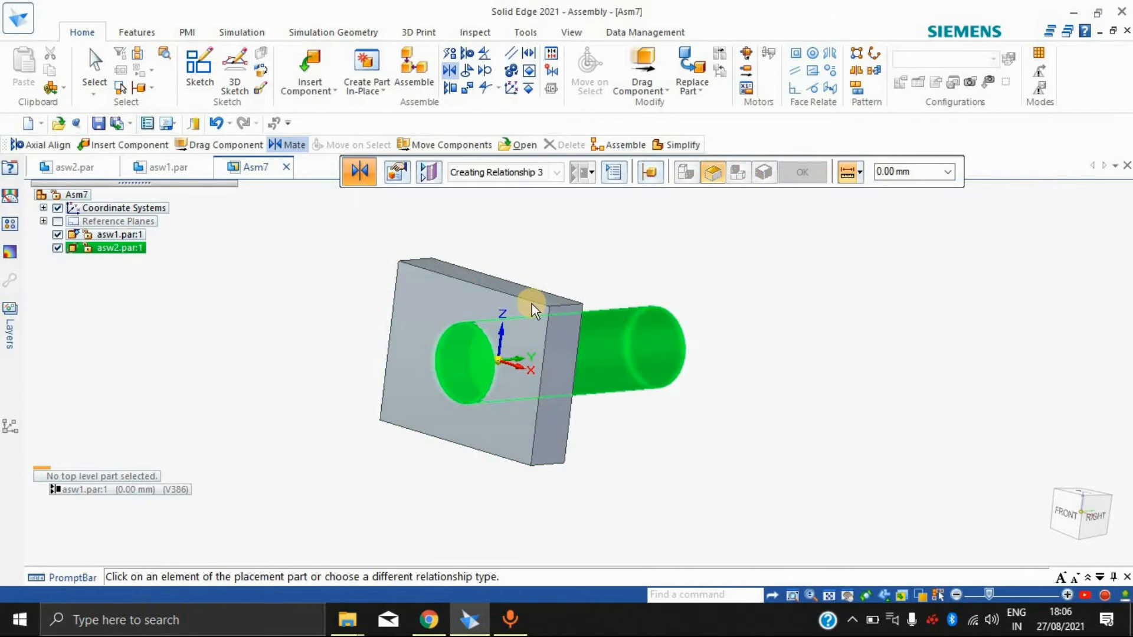
key("ctrl+f")
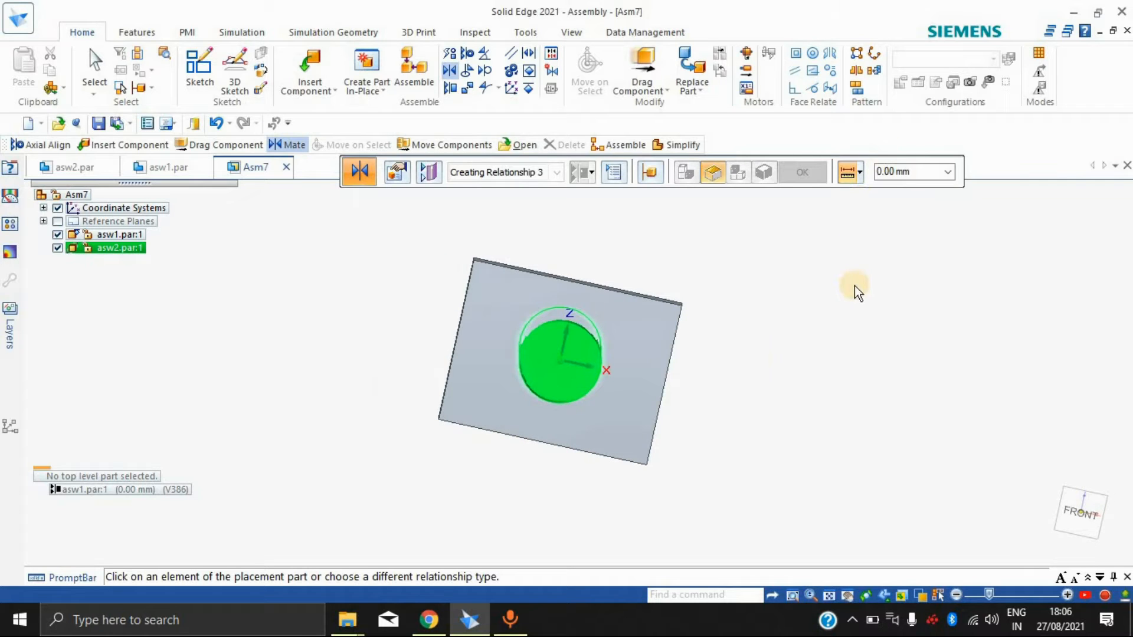
key("Escape")
key("ctrl+i")
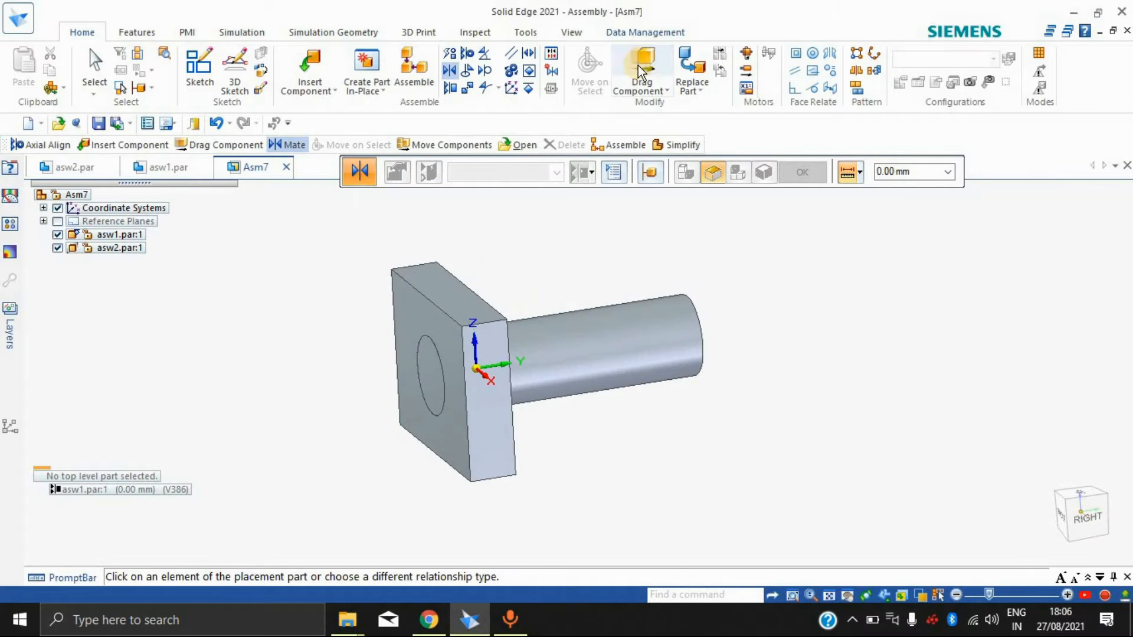
Step: Test the constrained cylinder's remaining movement with Drag Component, accepting the default analysis options
left_click(642, 66)
left_click(711, 208)
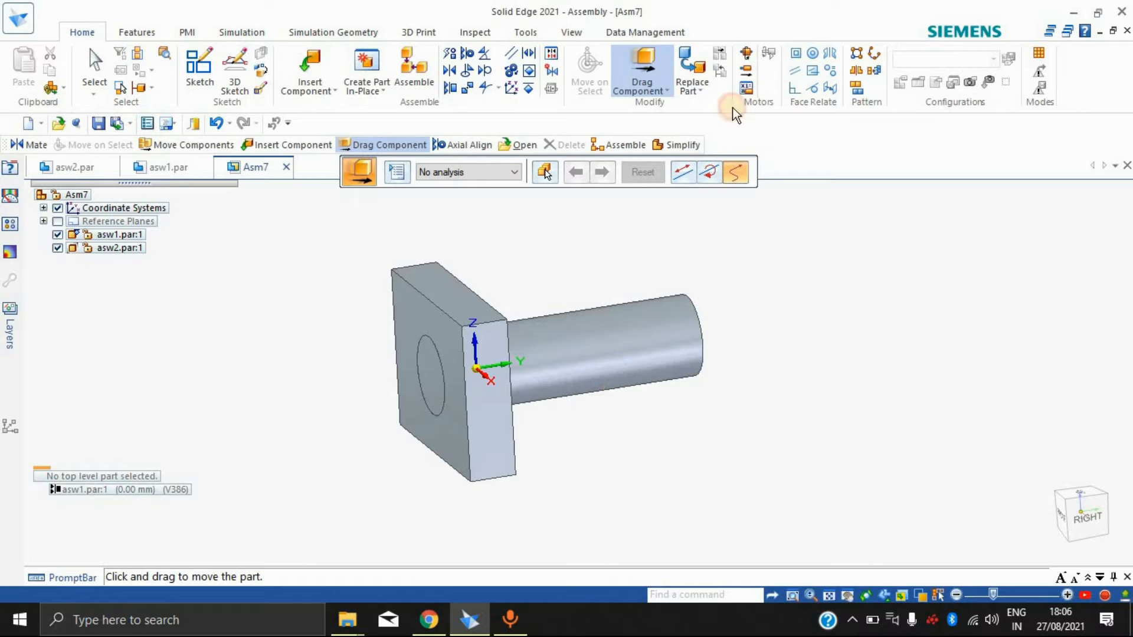
left_click(745, 260)
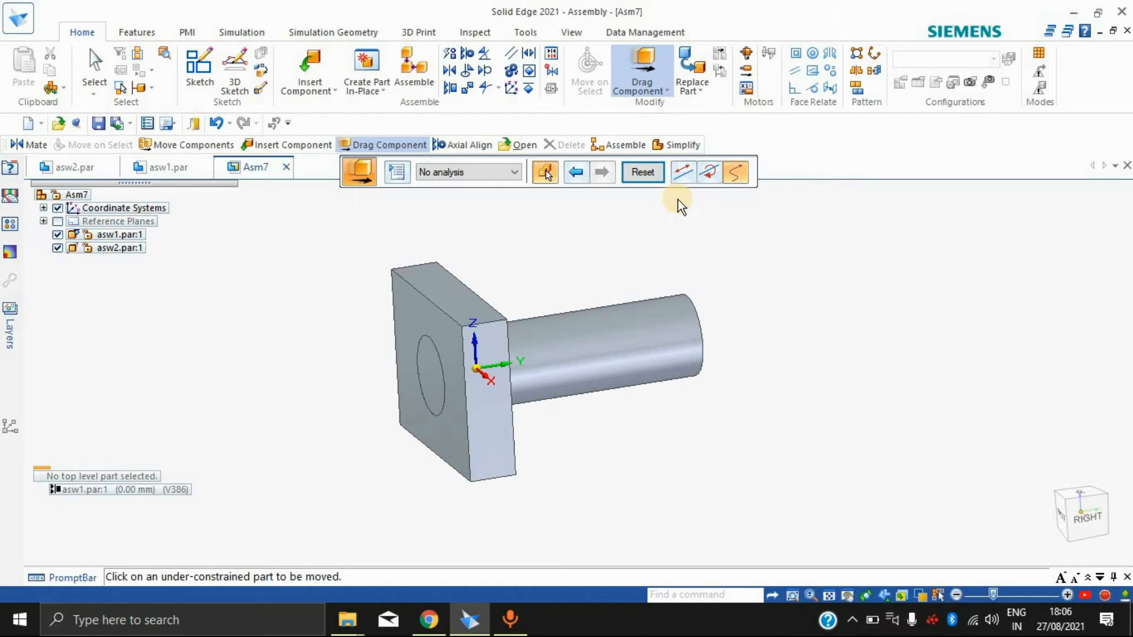
Step: Undo the face mate and the axial alignment, freeing the asw2 cylinder from the block
key("Escape")
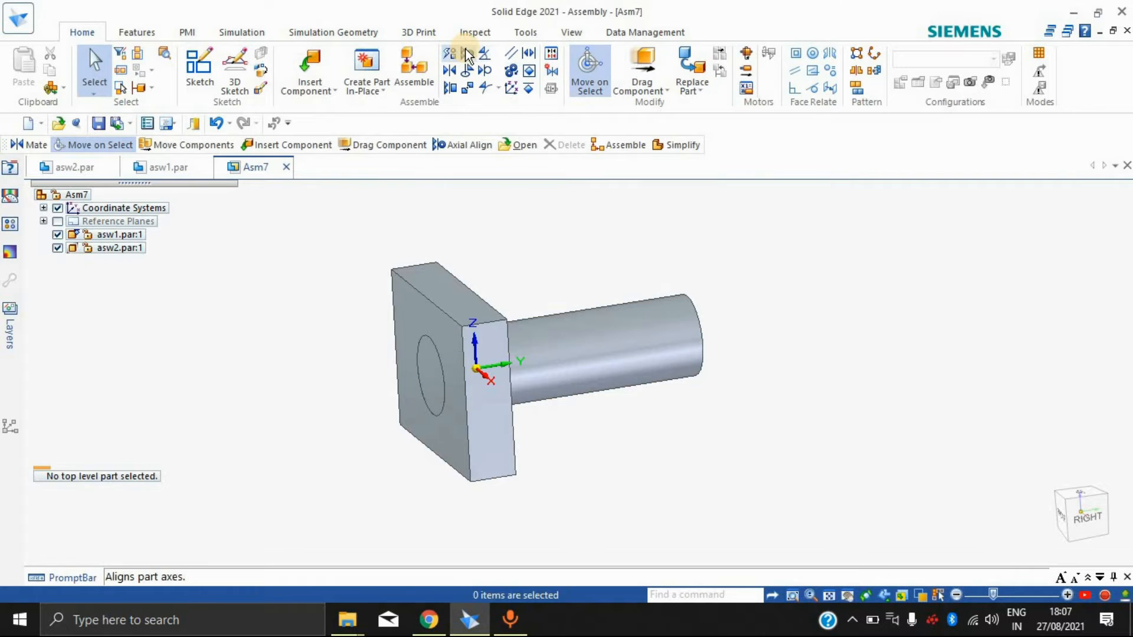
left_click(449, 72)
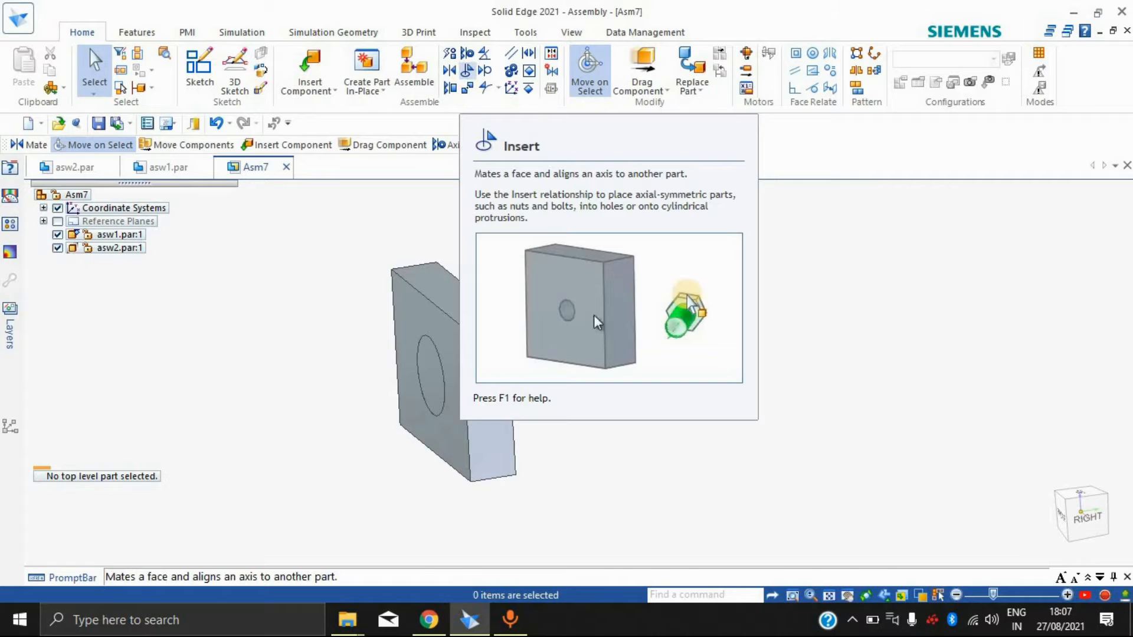
middle_click_drag(789, 367, 690, 404)
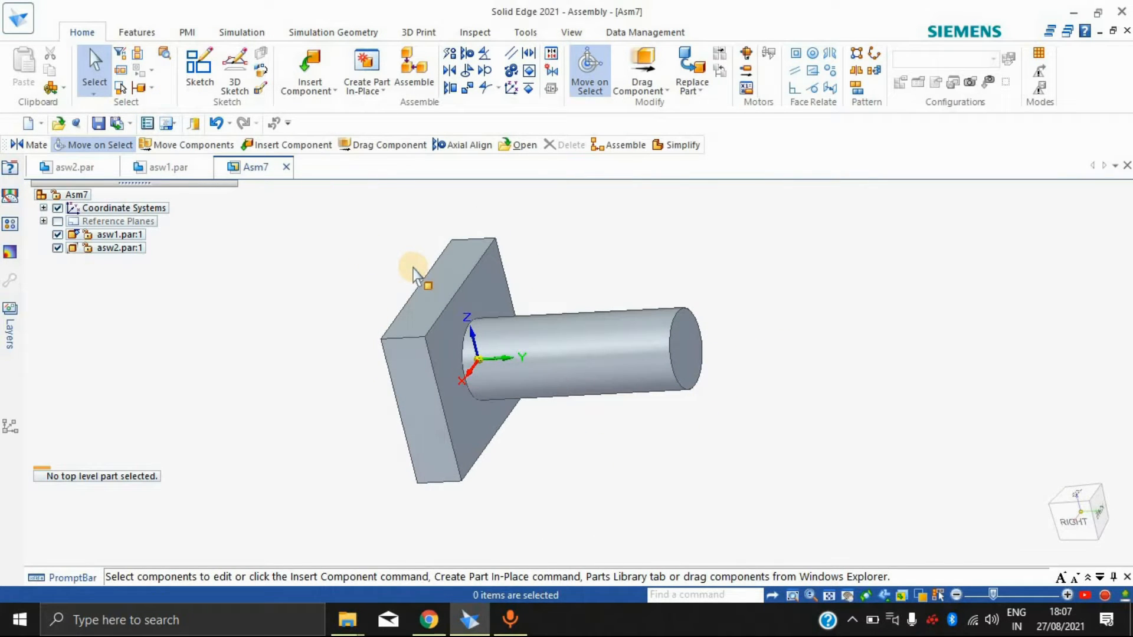
key("ctrl+z")
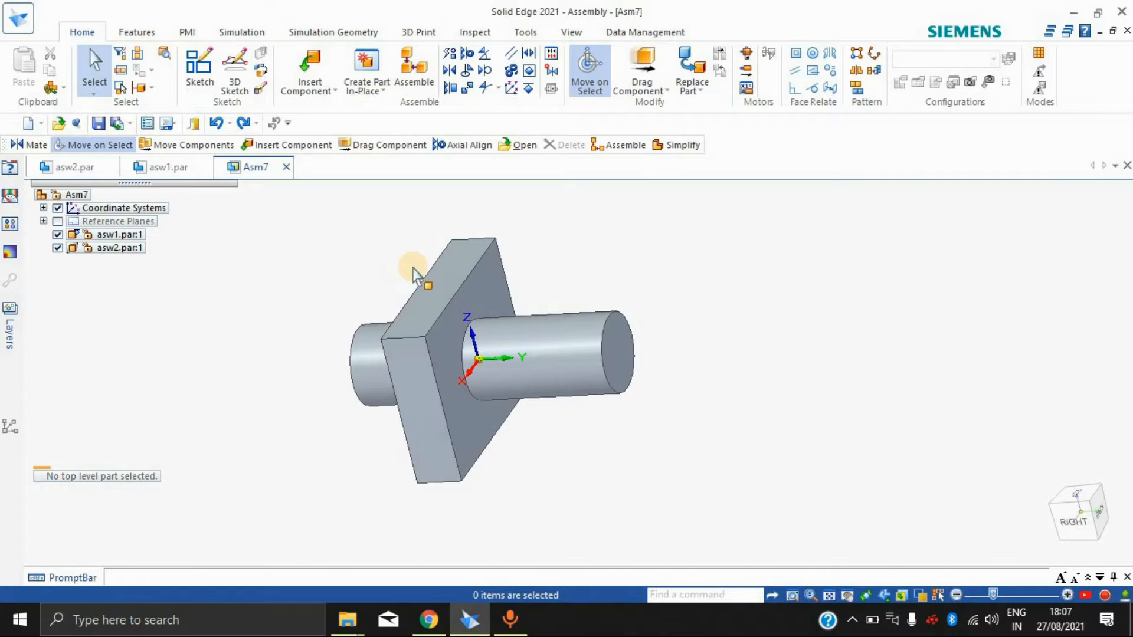
key("ctrl+z")
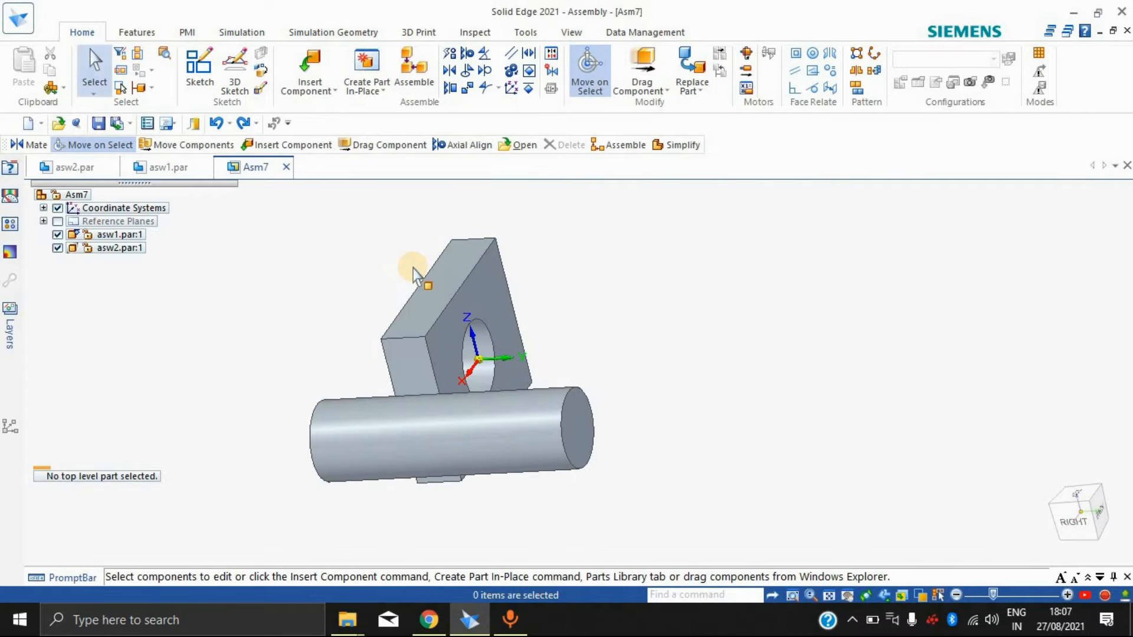
Step: Try the Insert relationship, aligning the cylinder with the block's hole and mating its front end face to the block's front face, and undo it
middle_click_drag(789, 366, 847, 389)
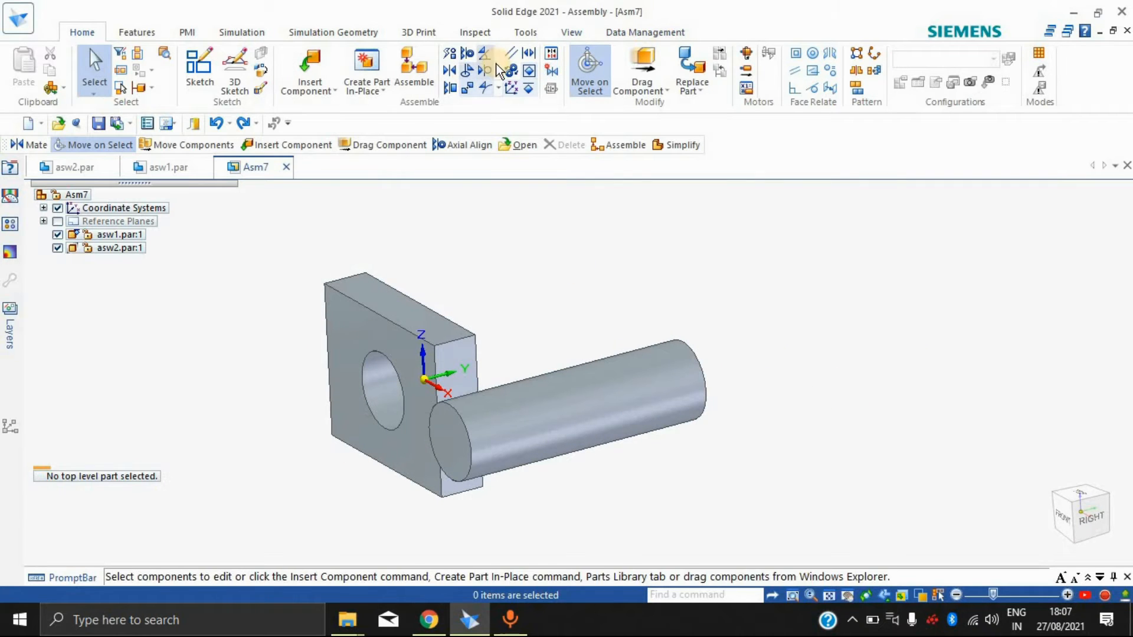
left_click(467, 71)
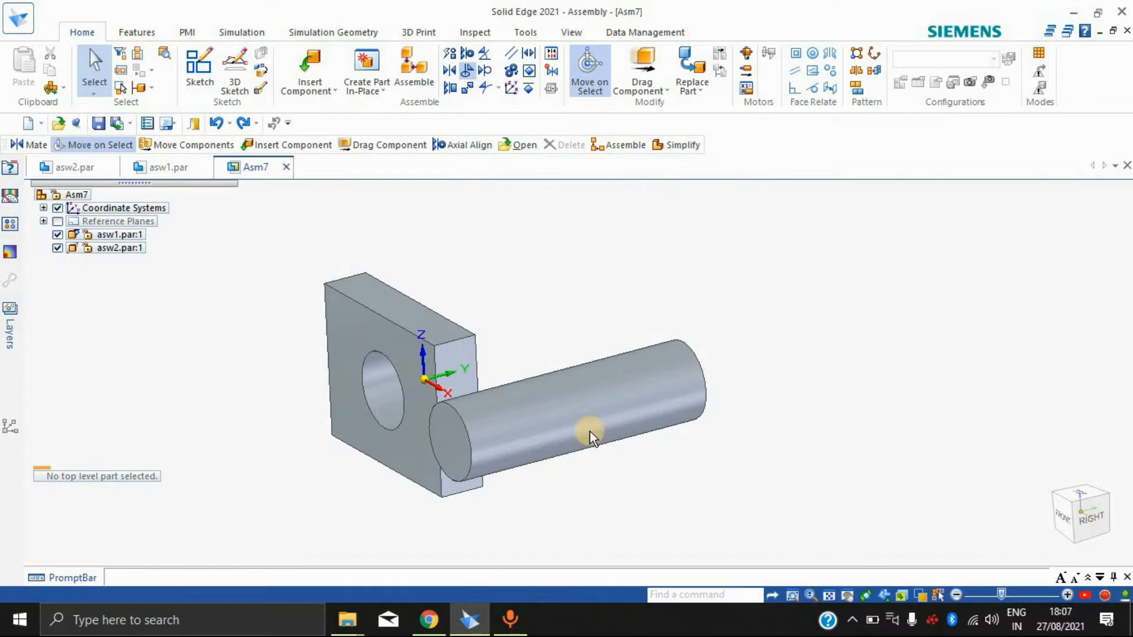
left_click(568, 415)
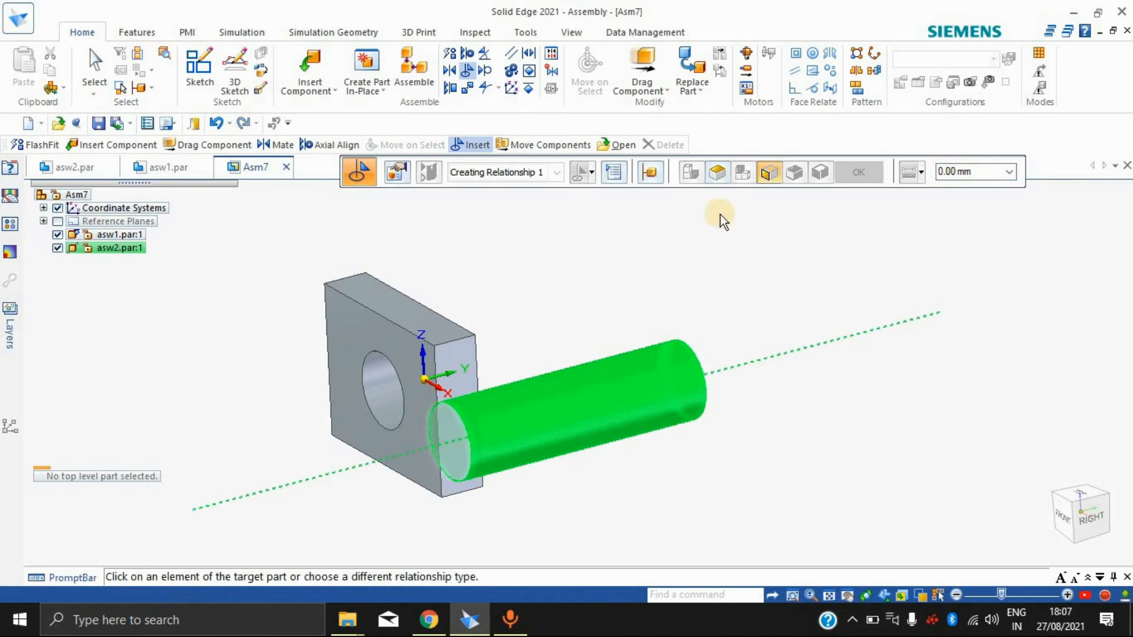
left_click(374, 401)
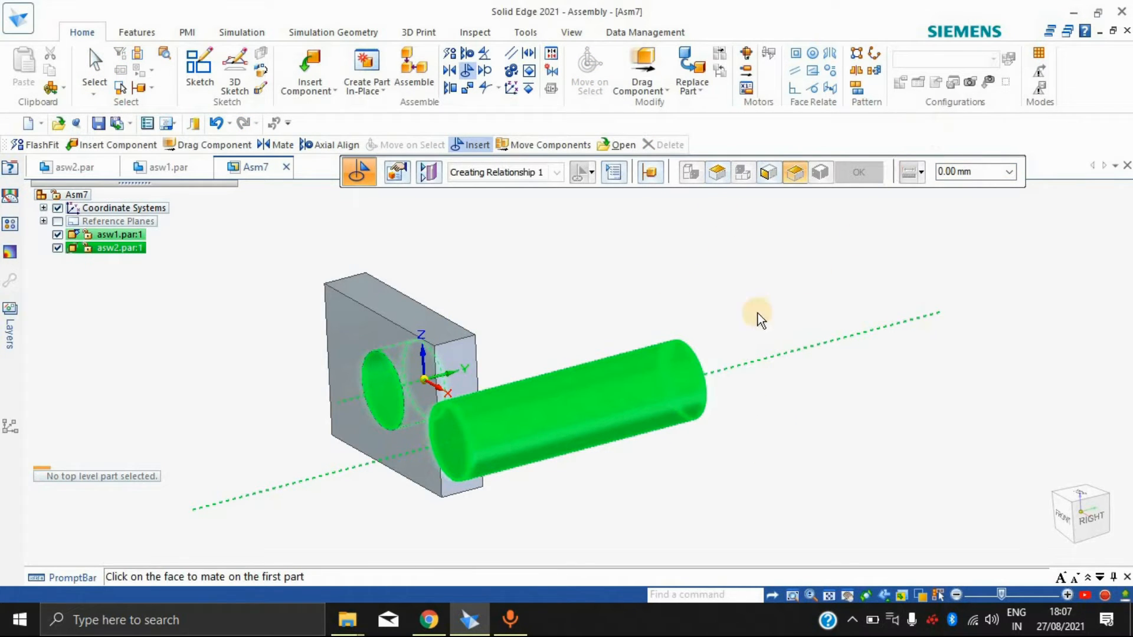
middle_click_drag(852, 287, 946, 273)
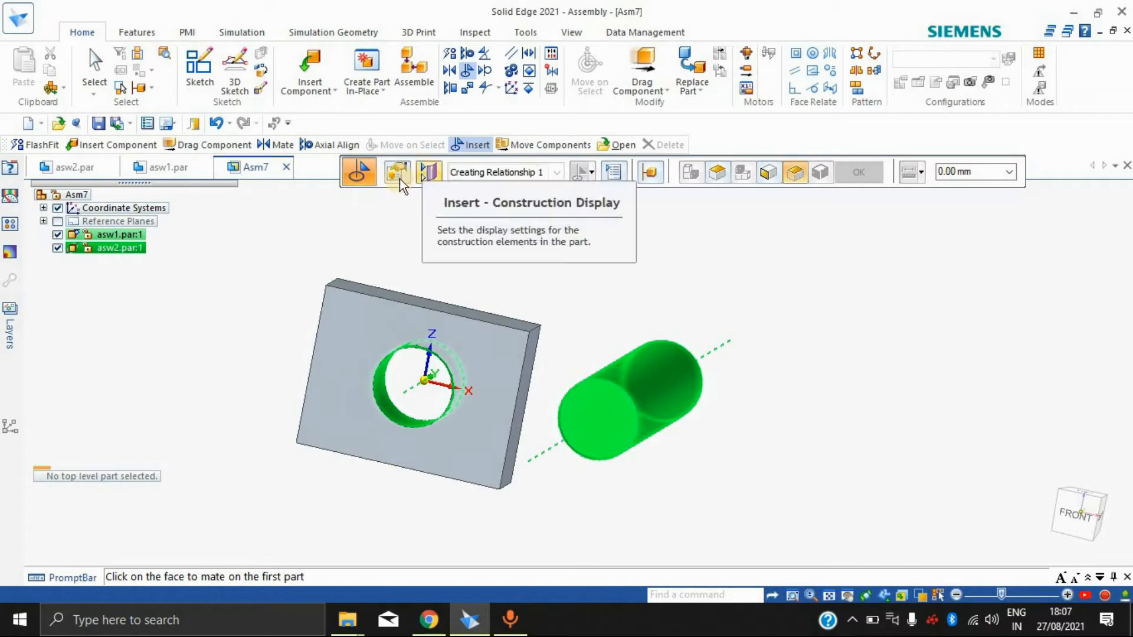
left_click(612, 409)
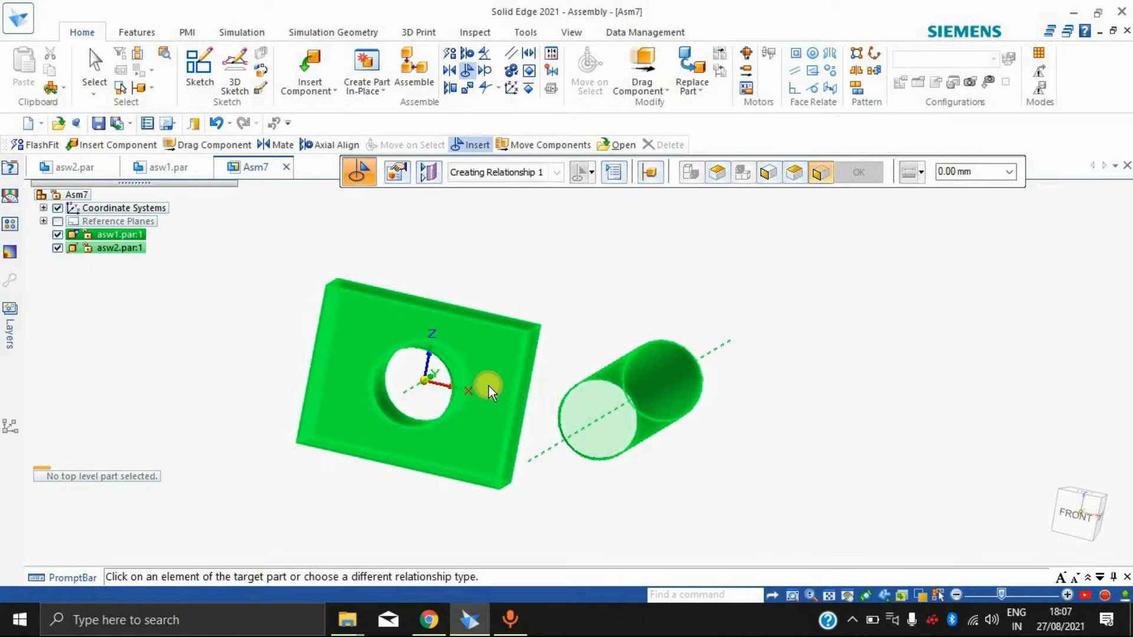
left_click(470, 428)
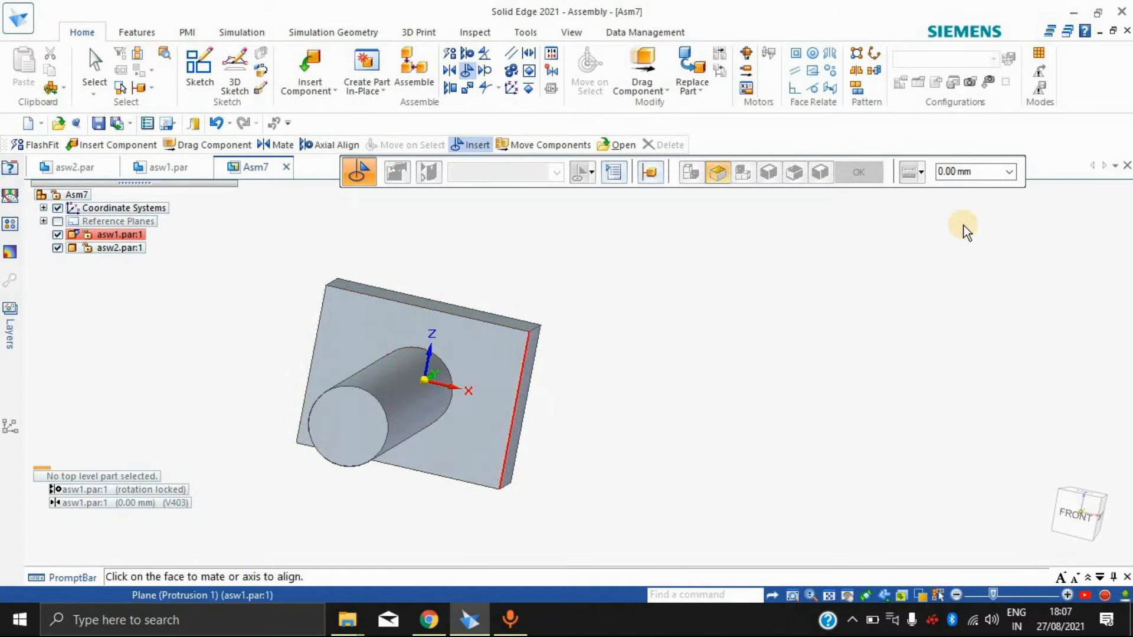
middle_click_drag(661, 377, 878, 398)
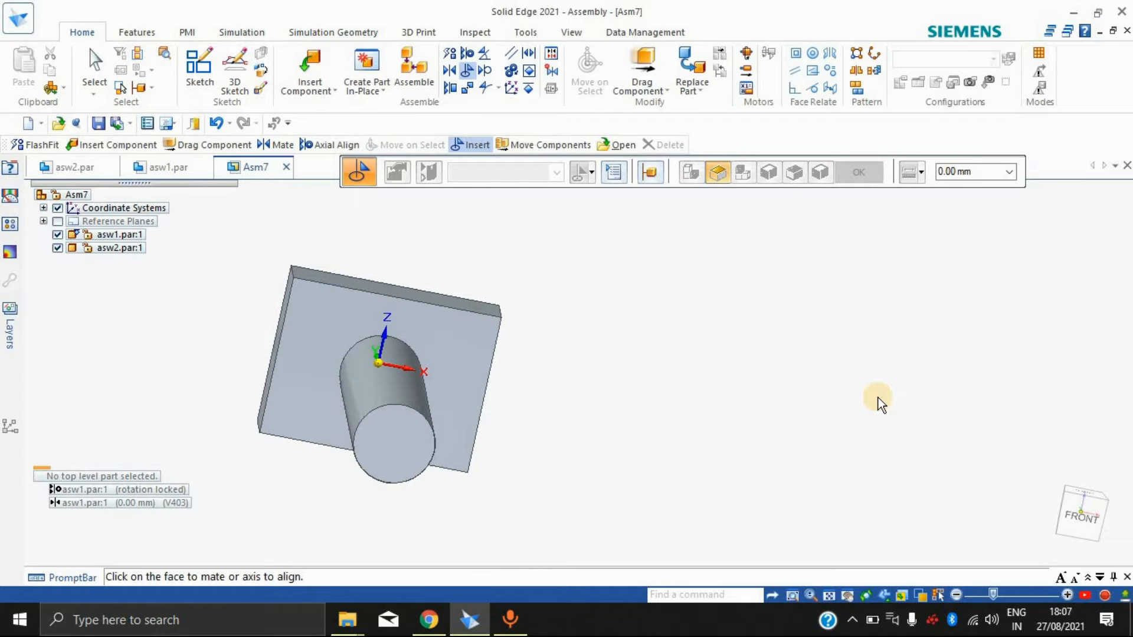
key("Escape")
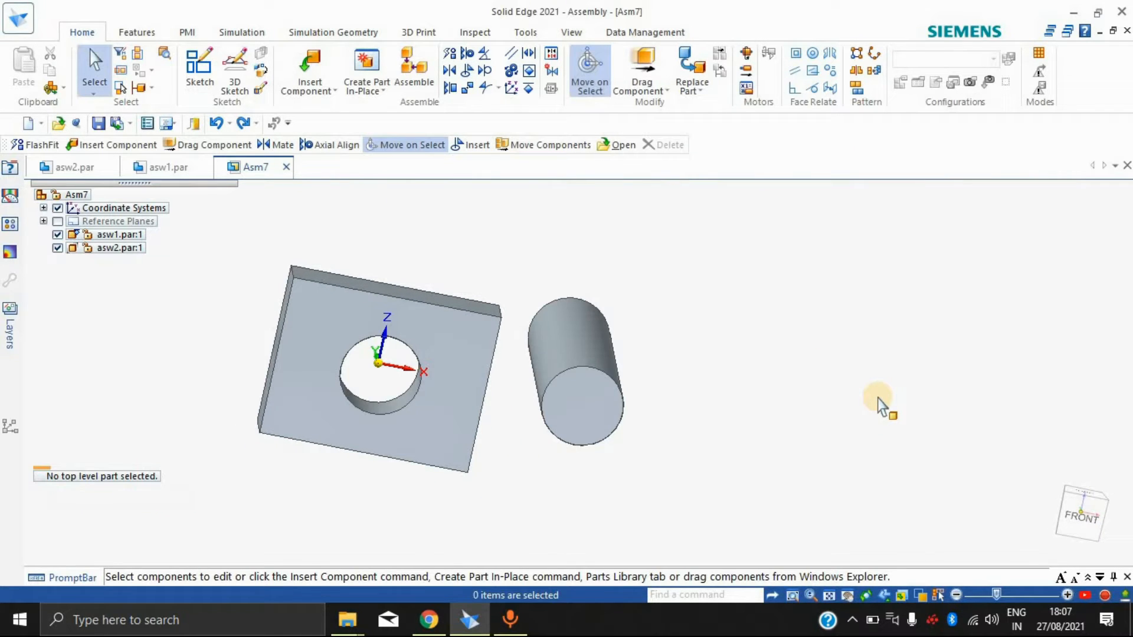
Step: Try the Insert relationship from the cylinder's back end face, mating it to the block's front face and aligning the cylinder and hole axes
middle_click_drag(761, 294, 236, 330)
left_click(469, 71)
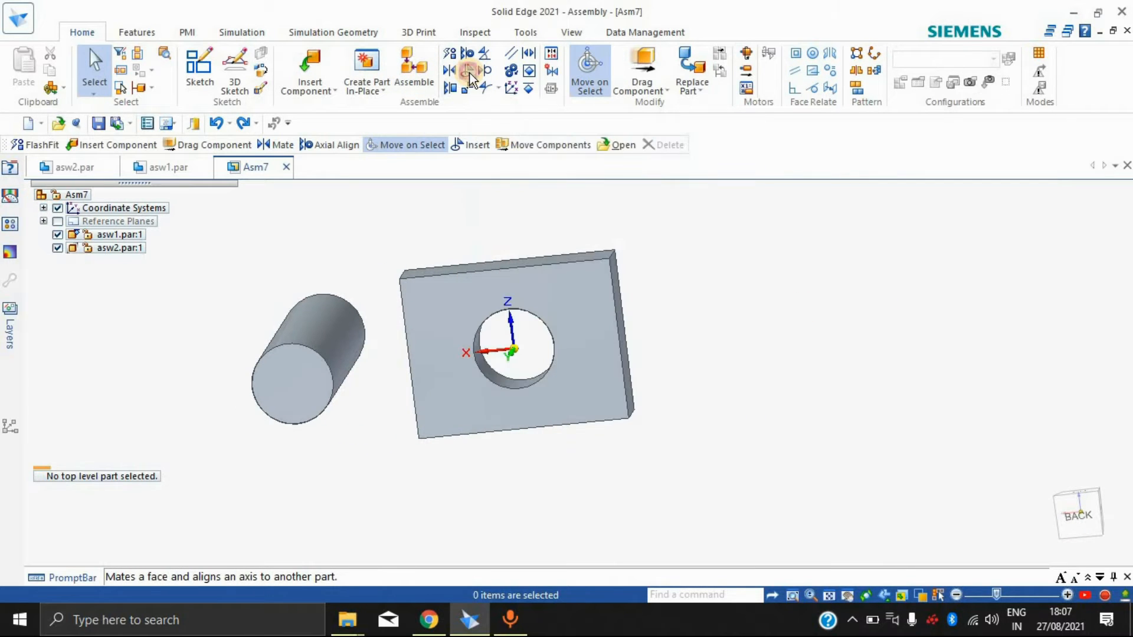
left_click(311, 349)
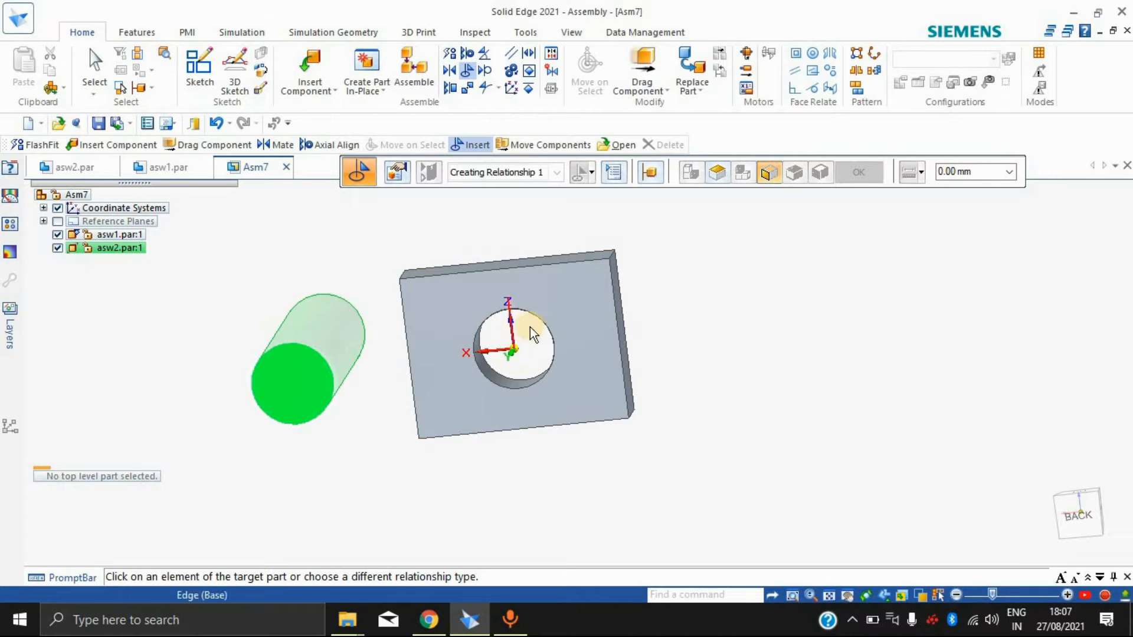
middle_click_drag(738, 391, 423, 353)
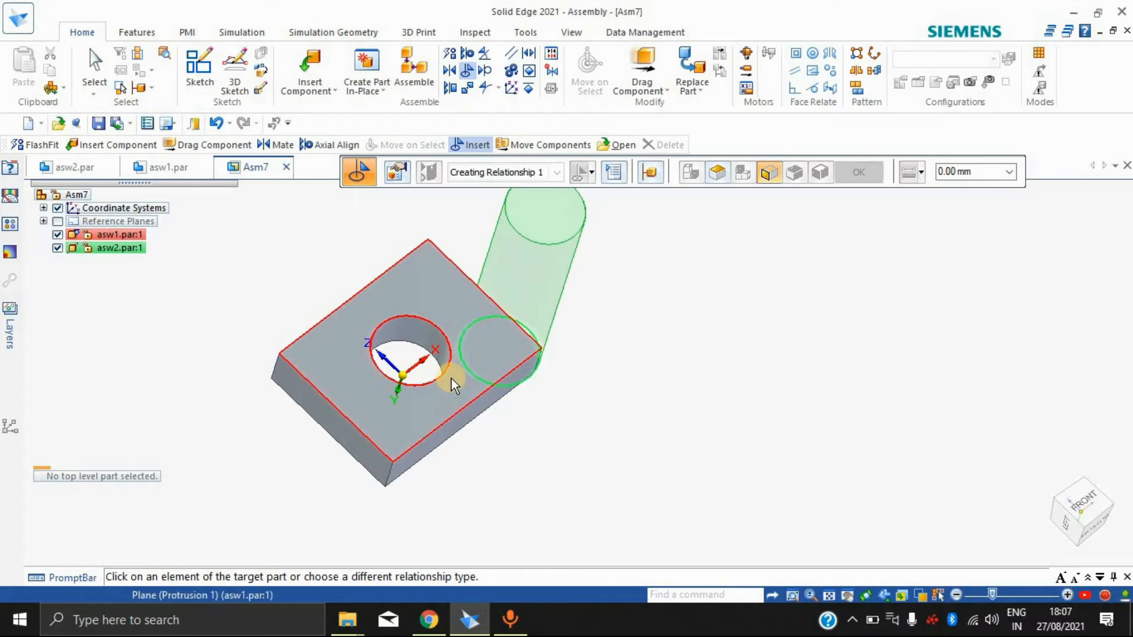
middle_click_drag(671, 356, 950, 76)
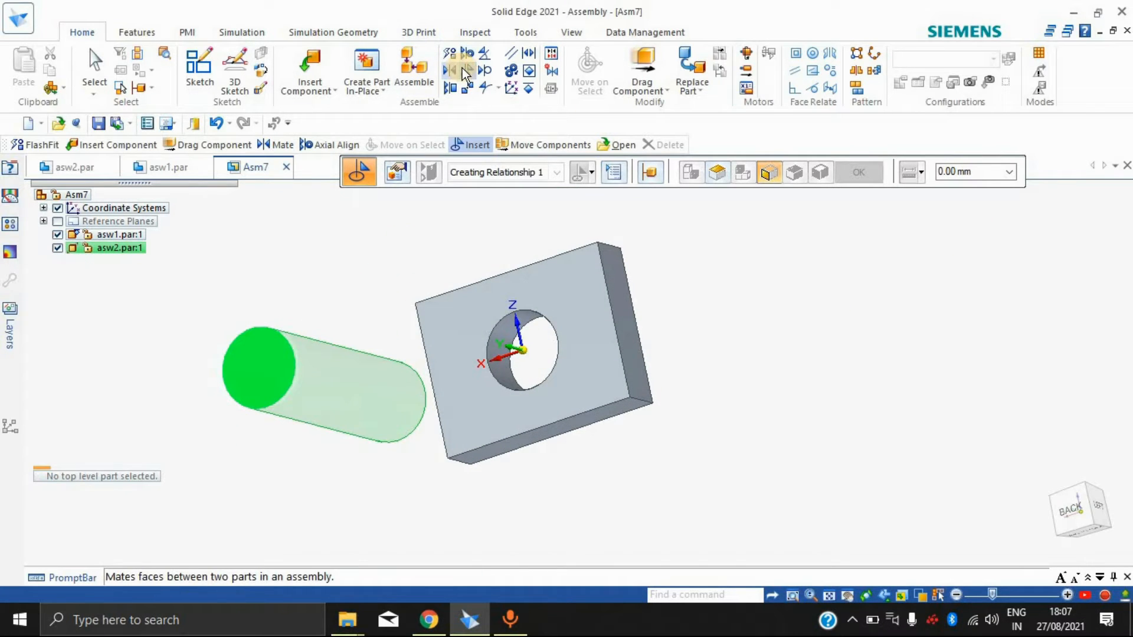
left_click(531, 267)
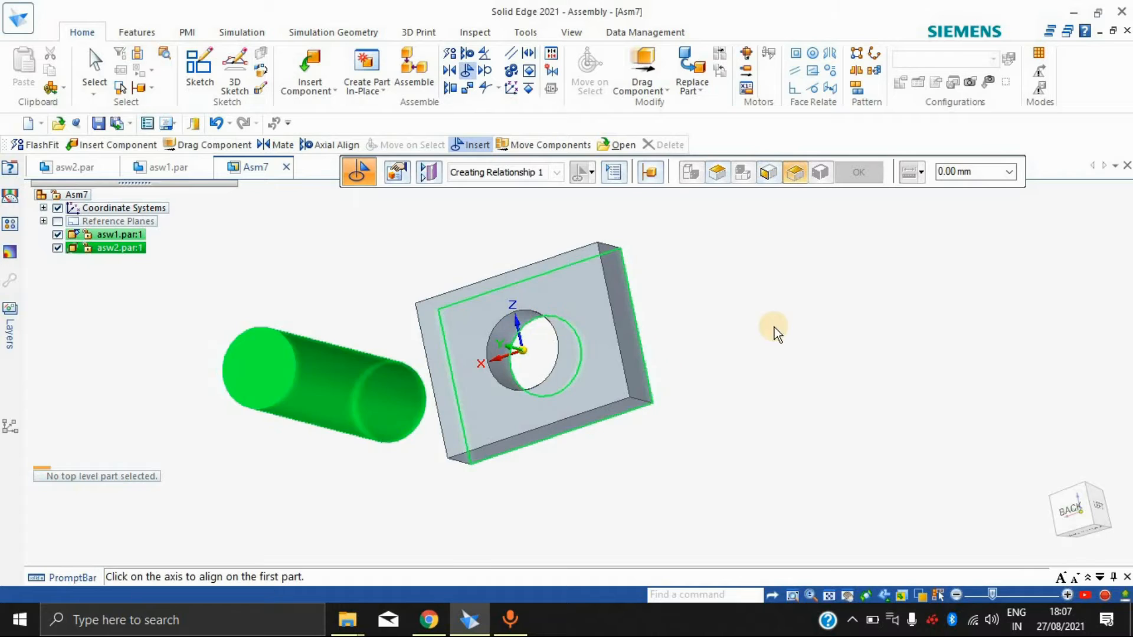
middle_click_drag(823, 332, 632, 321)
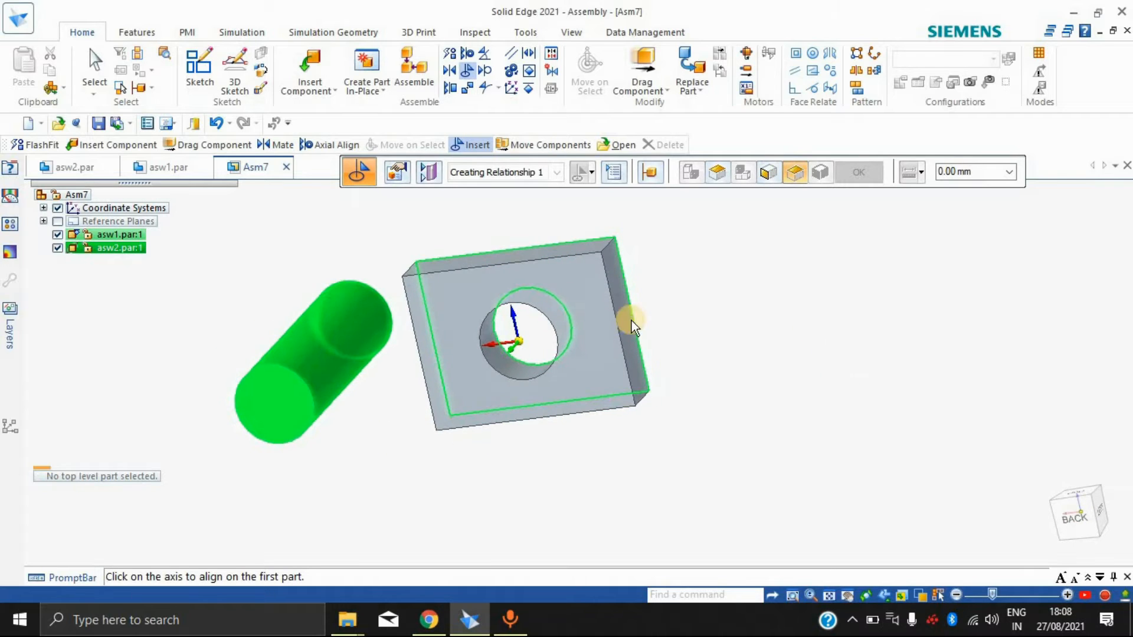
left_click(261, 416)
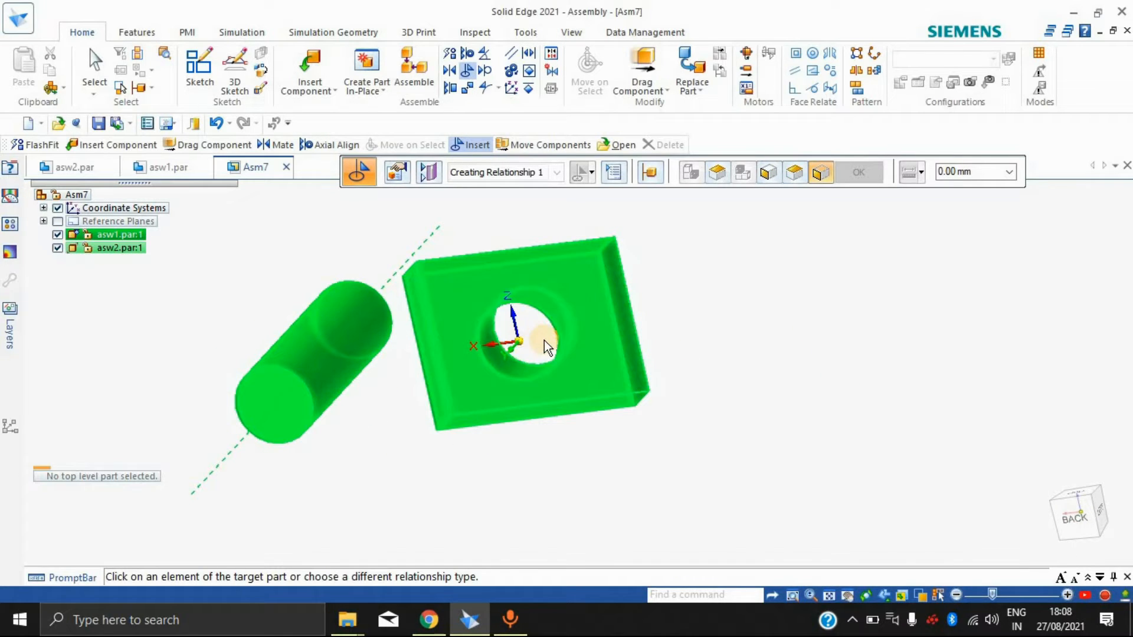
left_click(557, 320)
middle_click_drag(750, 373, 767, 401)
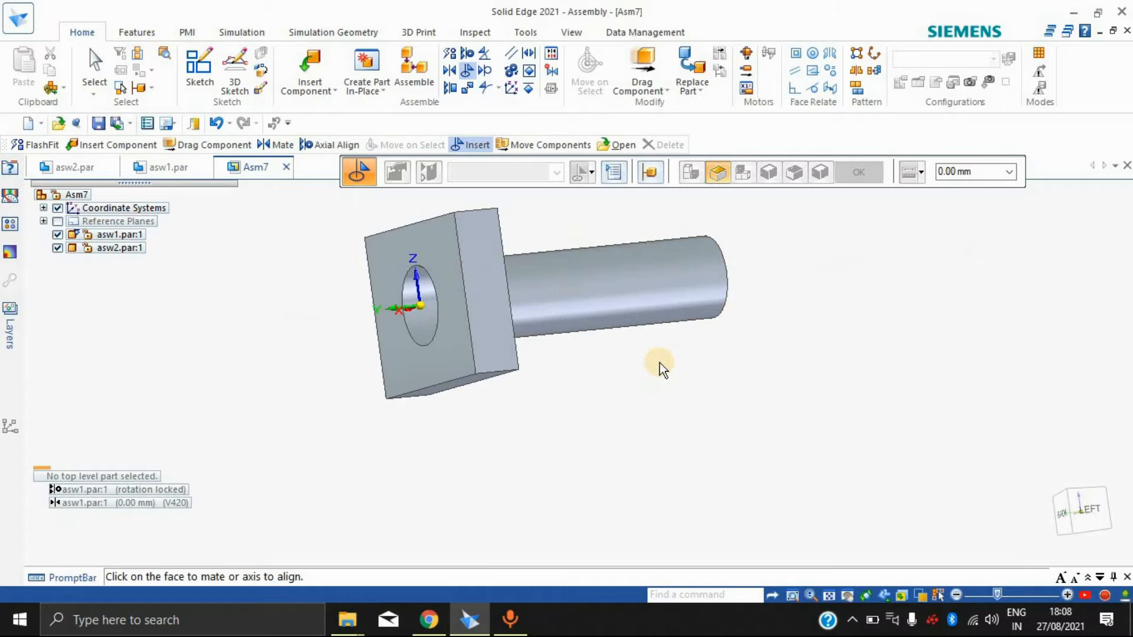
Step: Undo the second Insert relationship while keeping the asw2 cylinder in the assembly
key("ctrl+z")
key("ctrl+z")
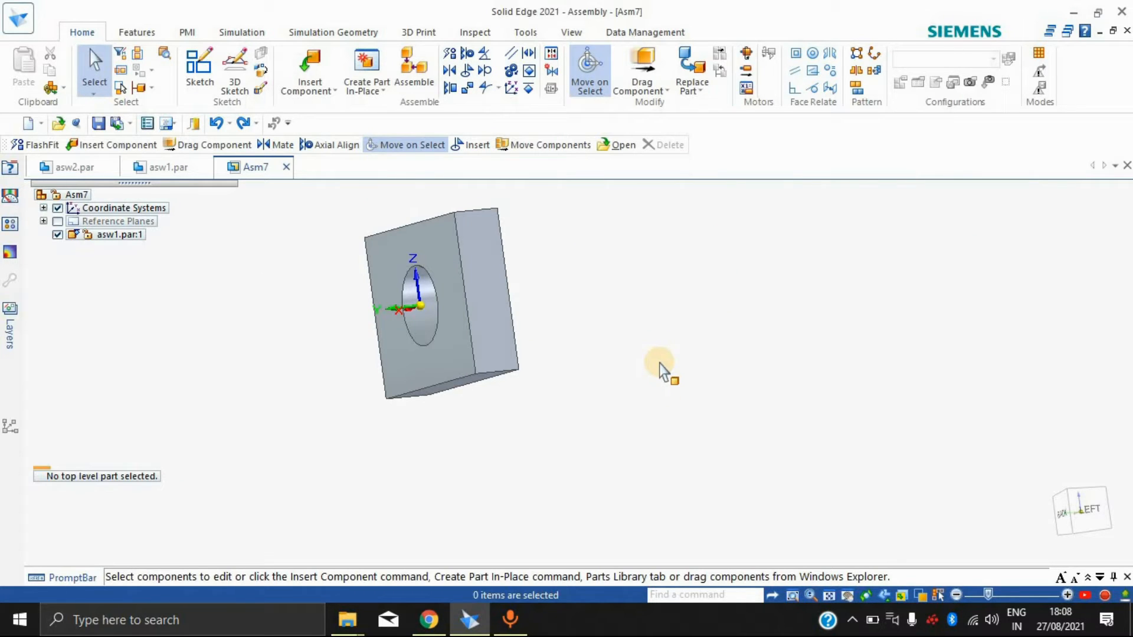
key("ctrl+y")
Step: Try a Tangent relationship between the cylinder's curved face and the block's left side face at a 0.00 mm offset
middle_click_drag(779, 352, 708, 295)
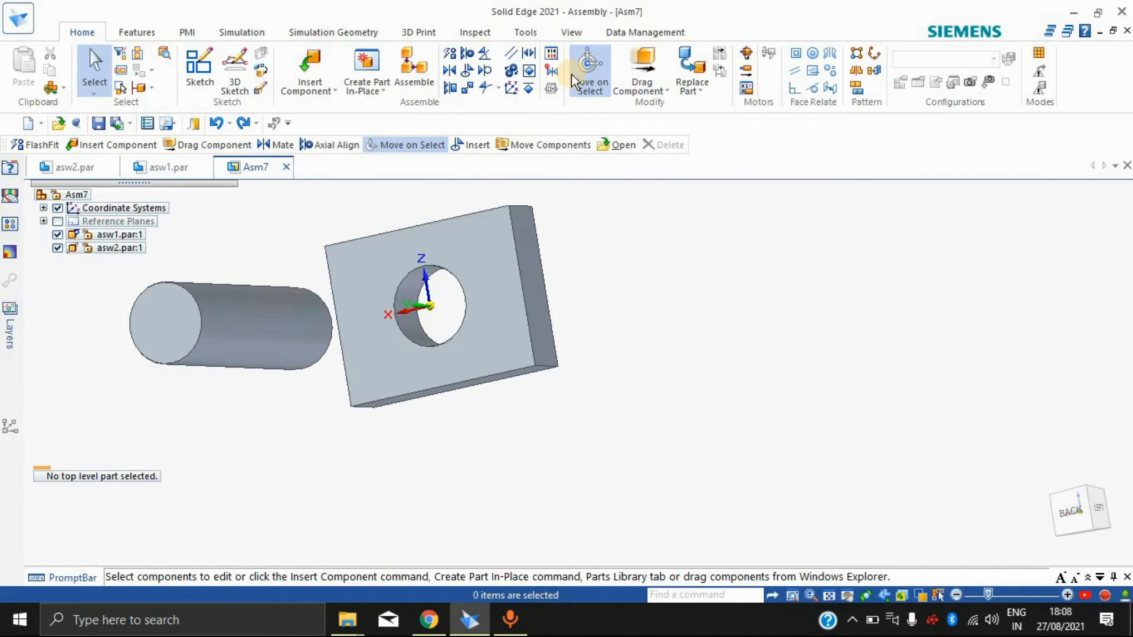
left_click(485, 71)
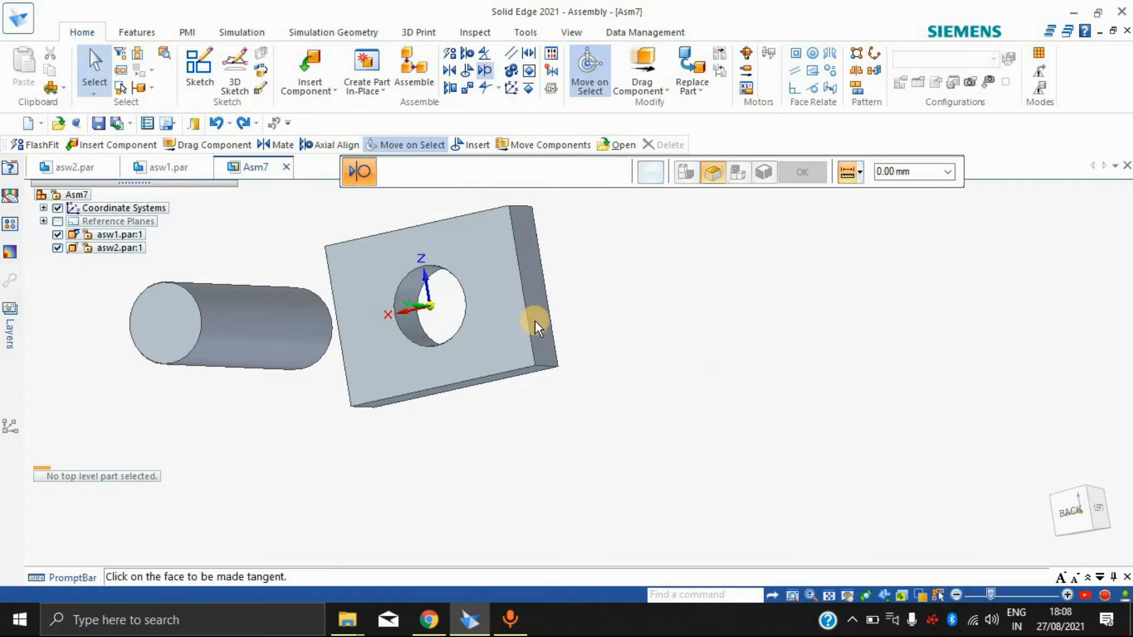
middle_click_drag(733, 382, 298, 306)
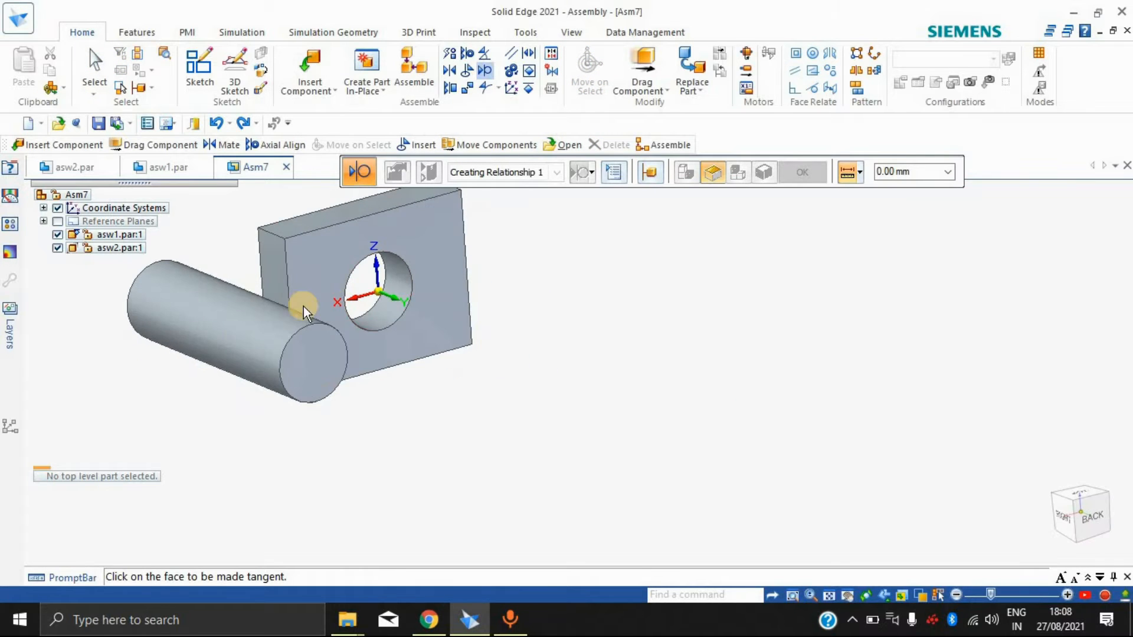
left_click(238, 345)
middle_click_drag(593, 274, 374, 334)
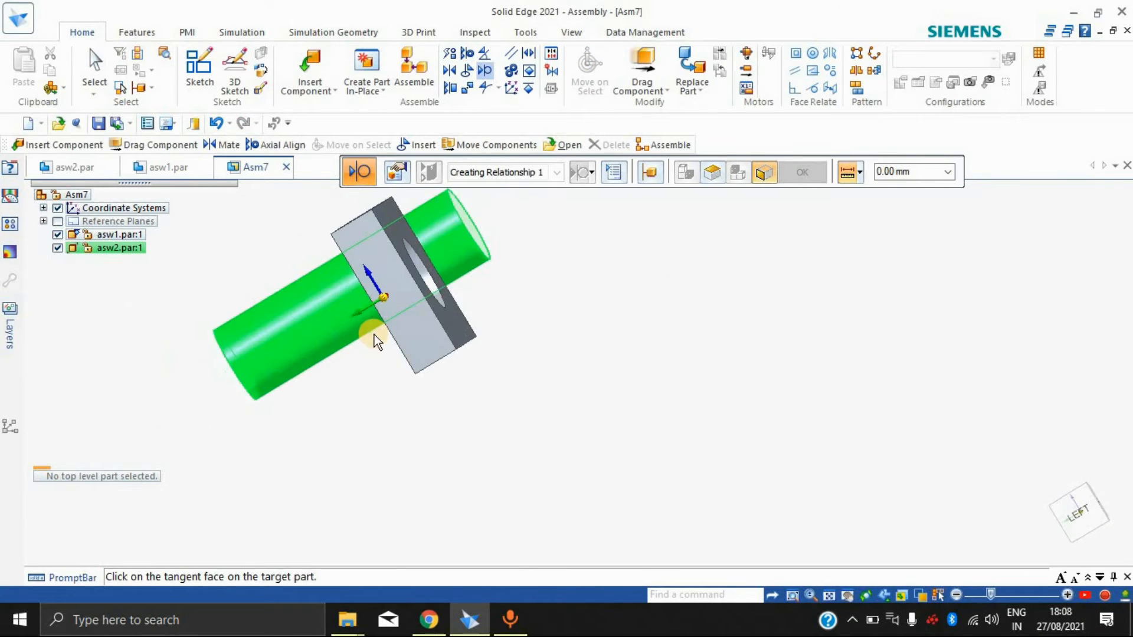
left_click(413, 306)
middle_click_drag(498, 324, 767, 201)
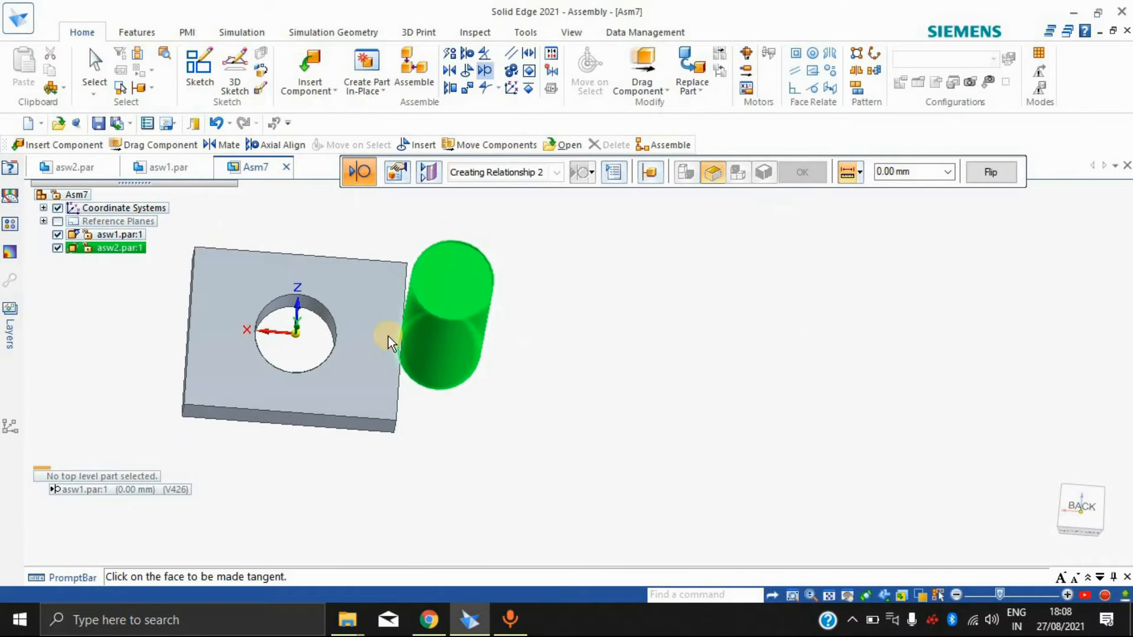
scroll(388, 336, "up", 4)
scroll(694, 419, "down", 5)
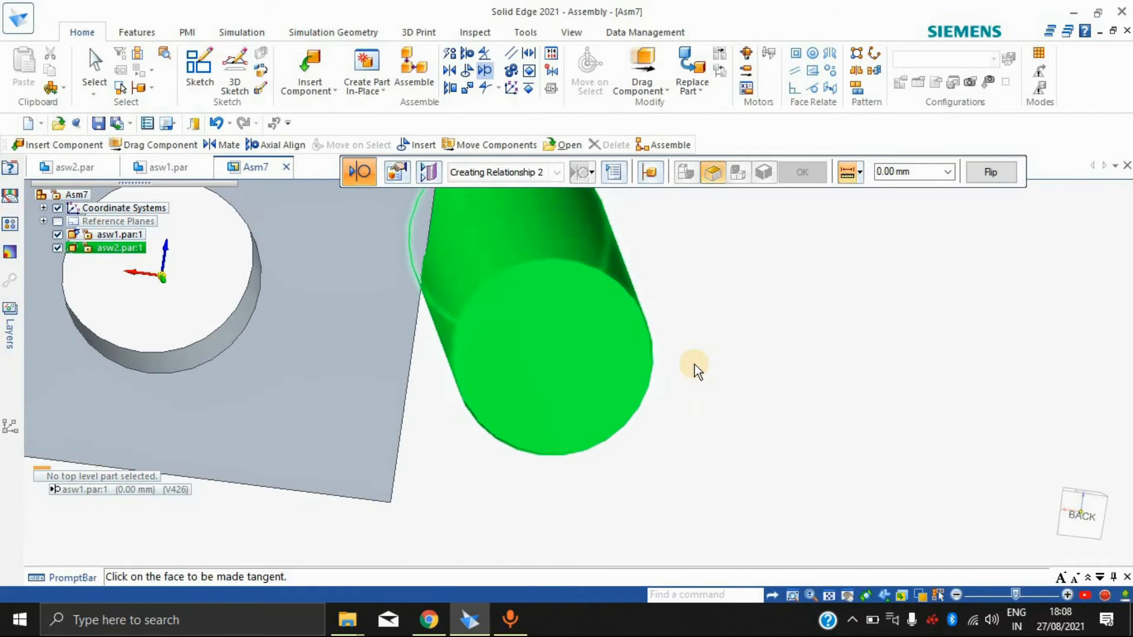
middle_click_drag(710, 351, 687, 353)
left_click(687, 353)
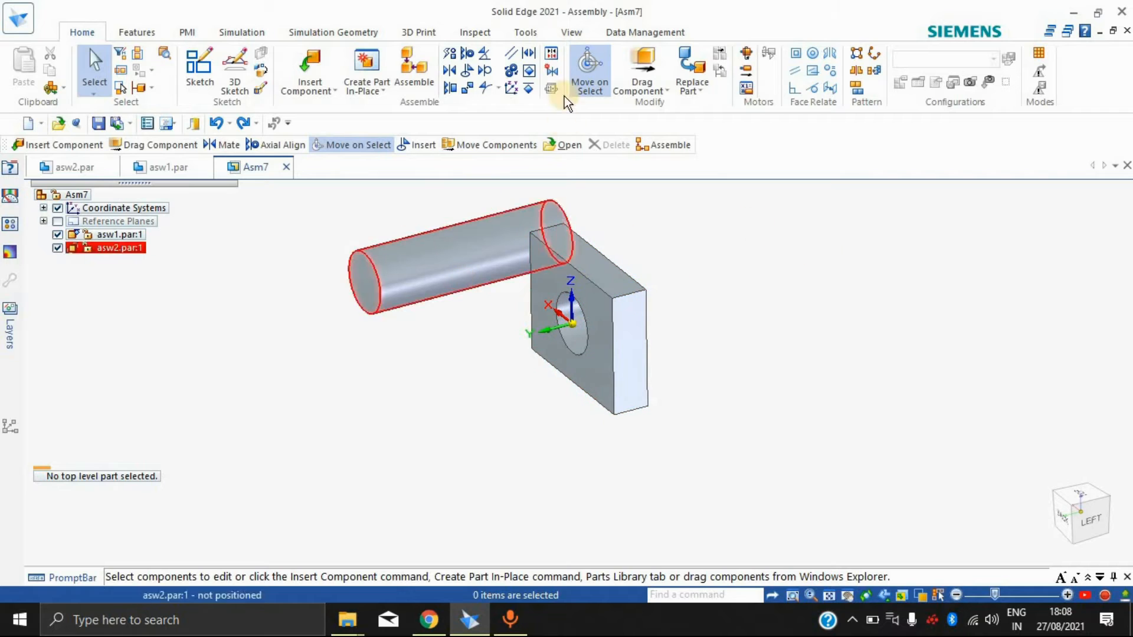
Step: Connect the cylinder's axis to the block's hole with the Connect relationship, inspect the placement, and end the command
left_click(468, 89)
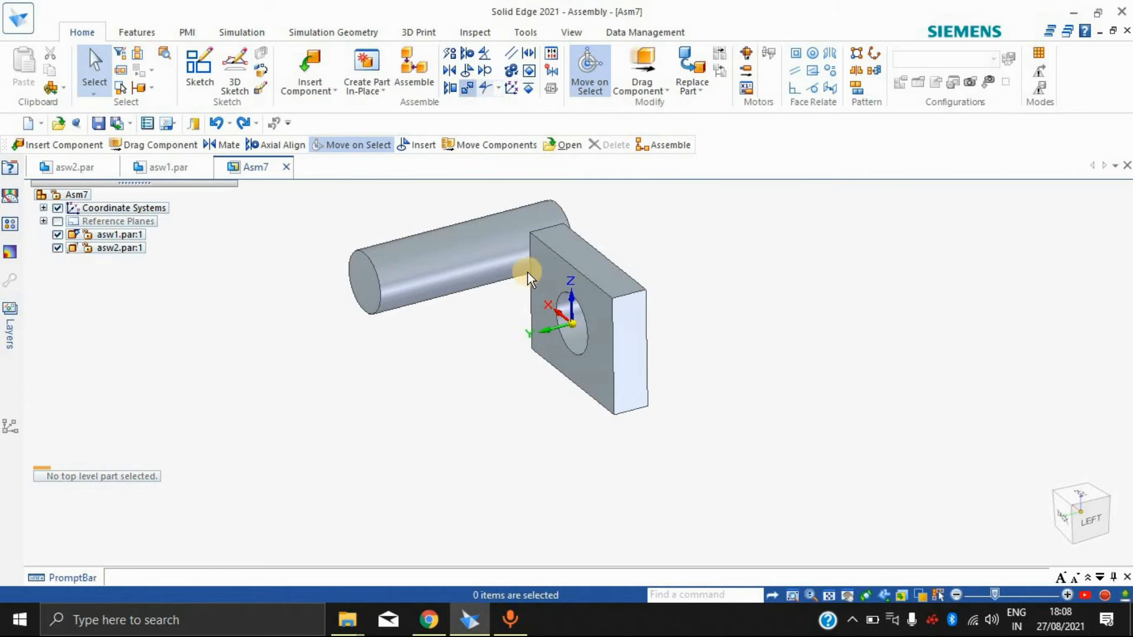
left_click(405, 263)
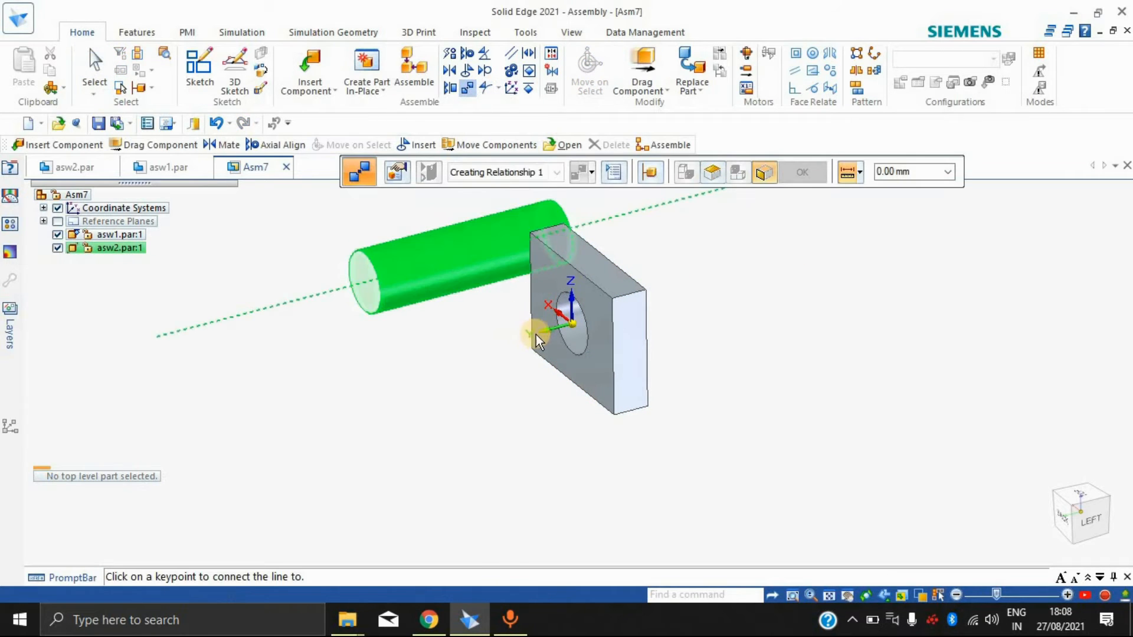
left_click(580, 331)
mouse_move(739, 310)
middle_mouse_down()
mouse_move(936, 285)
mouse_move(817, 271)
mouse_move(817, 207)
mouse_move(835, 201)
mouse_move(814, 301)
mouse_move(739, 293)
middle_mouse_up()
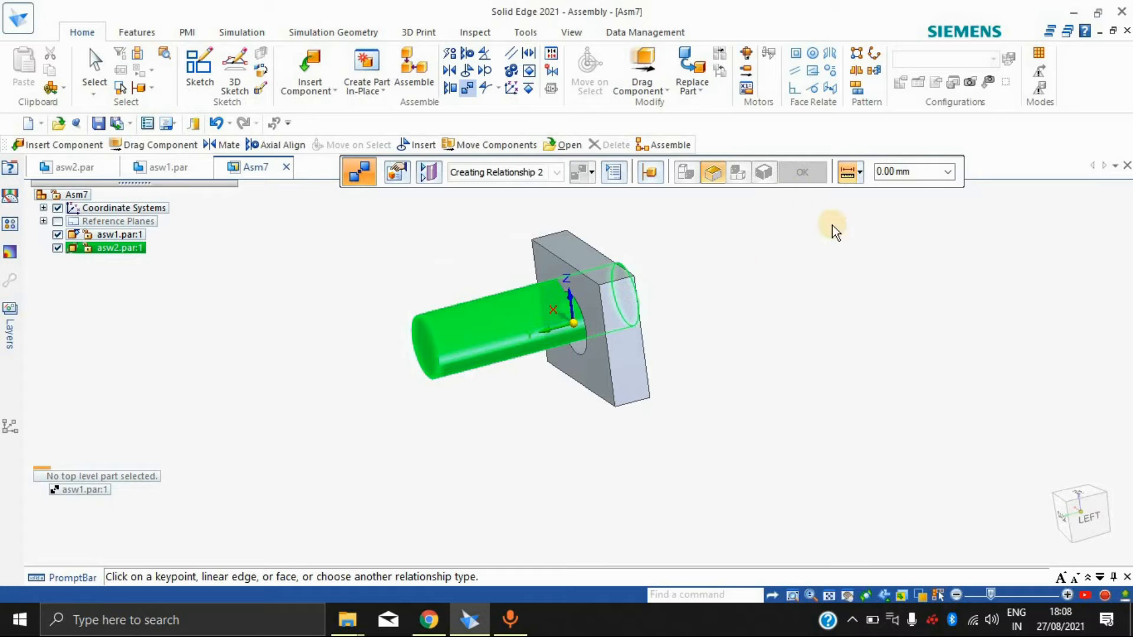
middle_click_drag(722, 358, 715, 295)
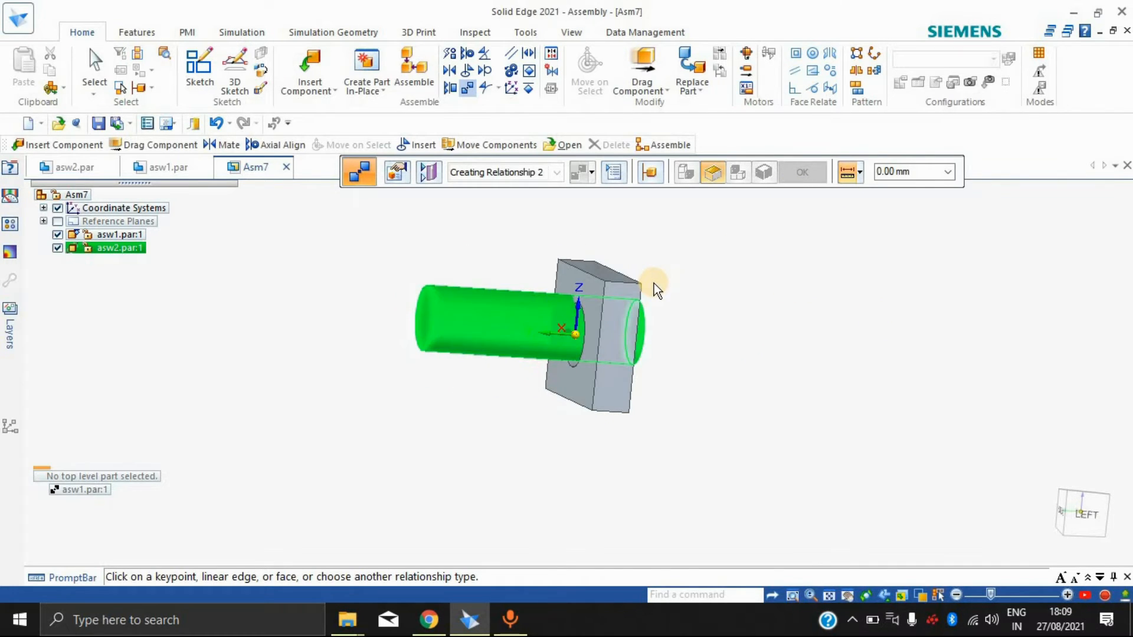
key("Escape")
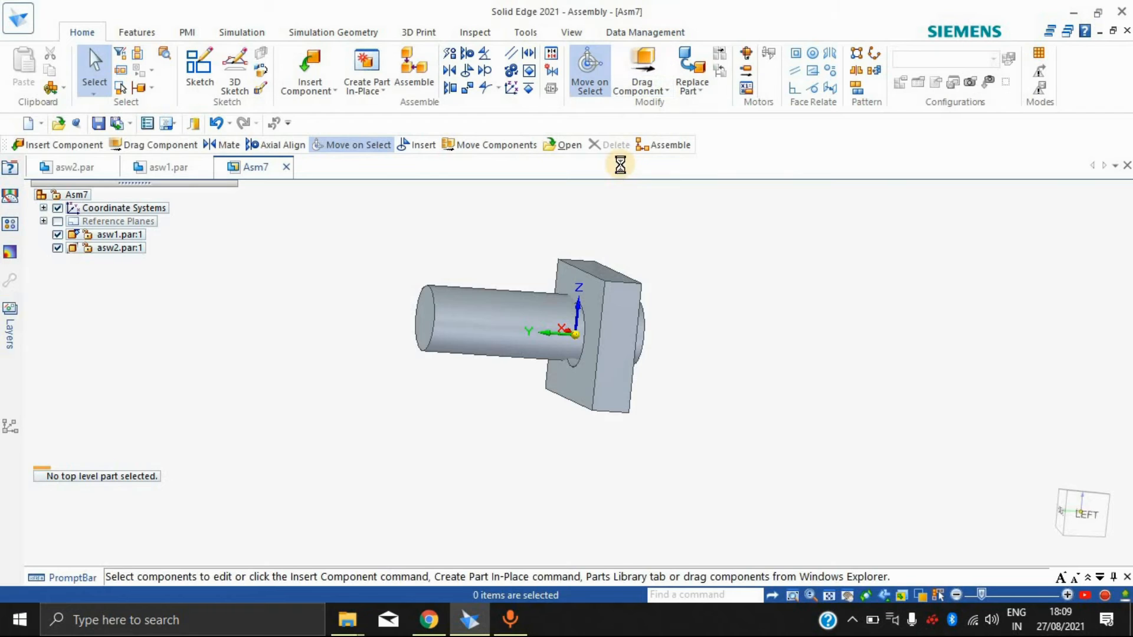
Step: Apply a Planar Align relationship between the cylinder's front end face and the block's front face at a 0.00 mm offset
left_click(453, 94)
middle_click_drag(697, 355, 642, 383)
left_click(681, 281)
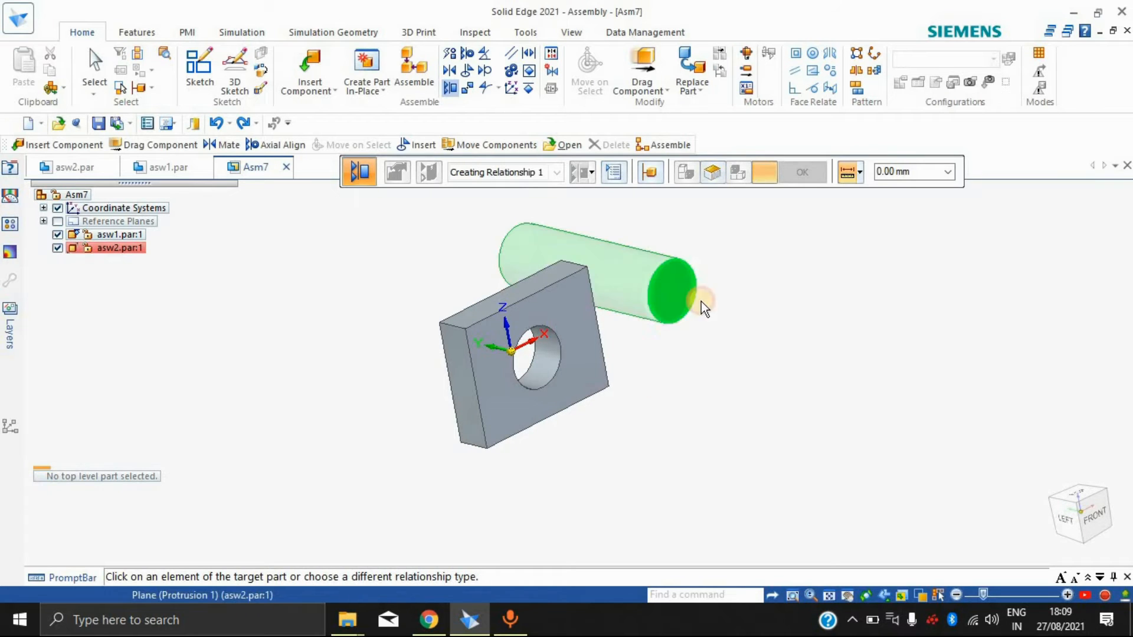
left_click(565, 315)
middle_click_drag(739, 345, 642, 473)
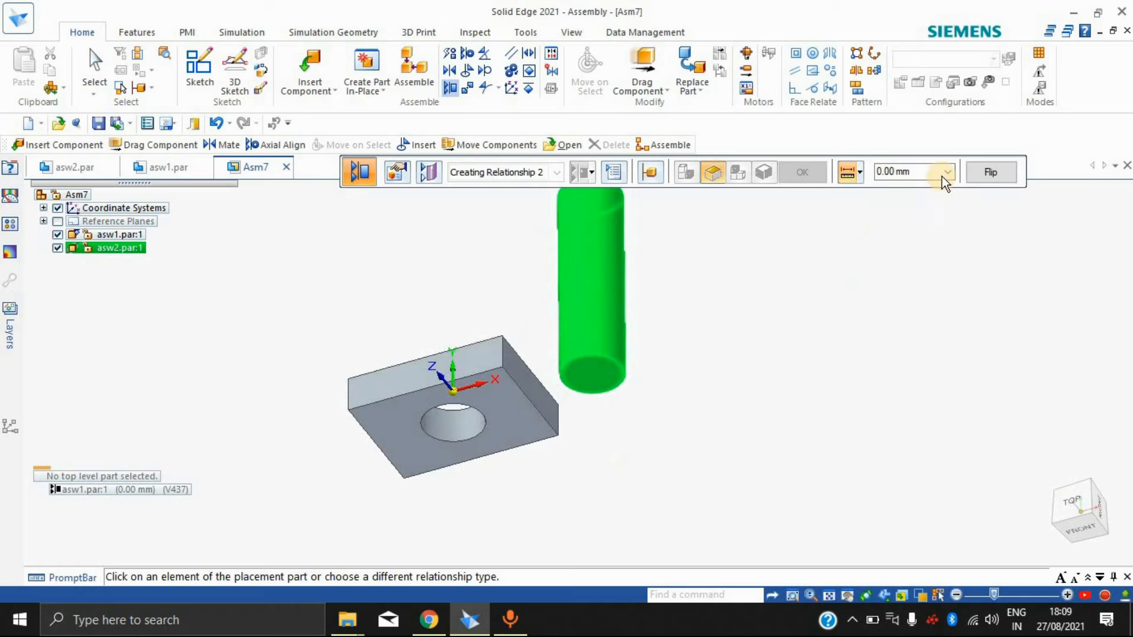
Step: Try a 50 mm offset on the planar alignment, flip its direction, and end the command
left_click(926, 172)
type("50")
key("Return")
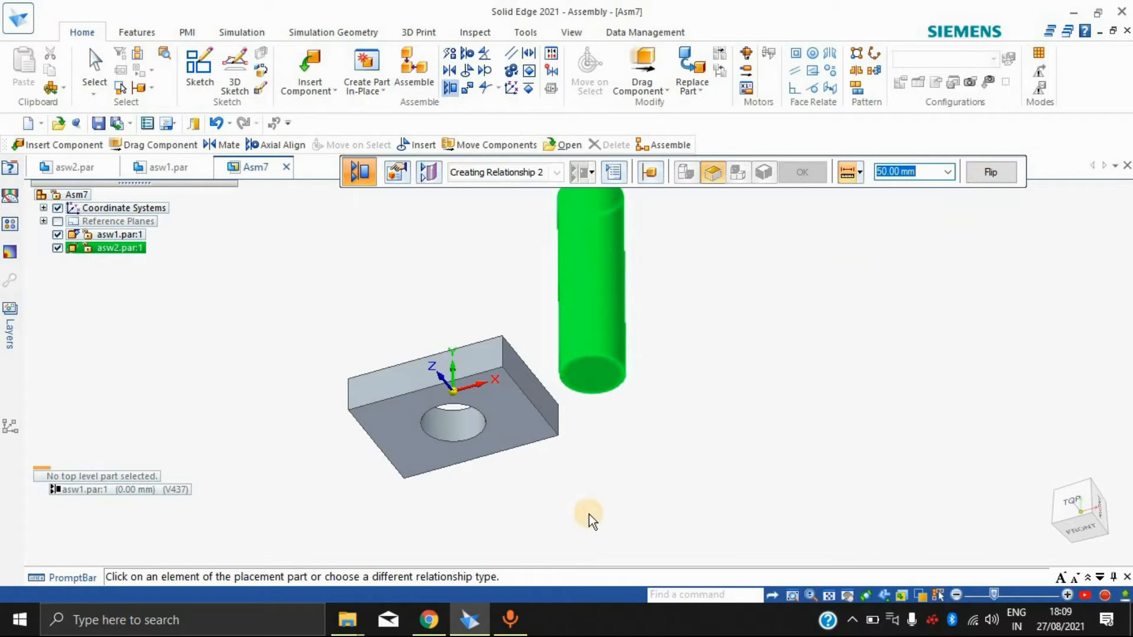
middle_click_drag(720, 543, 725, 572)
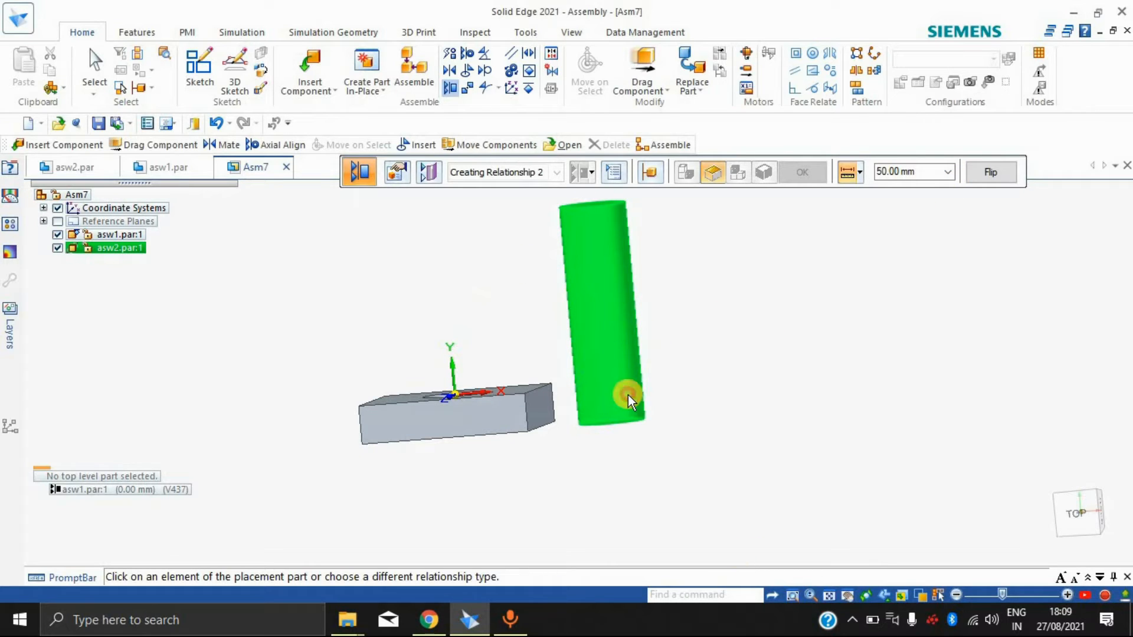
left_click(1004, 170)
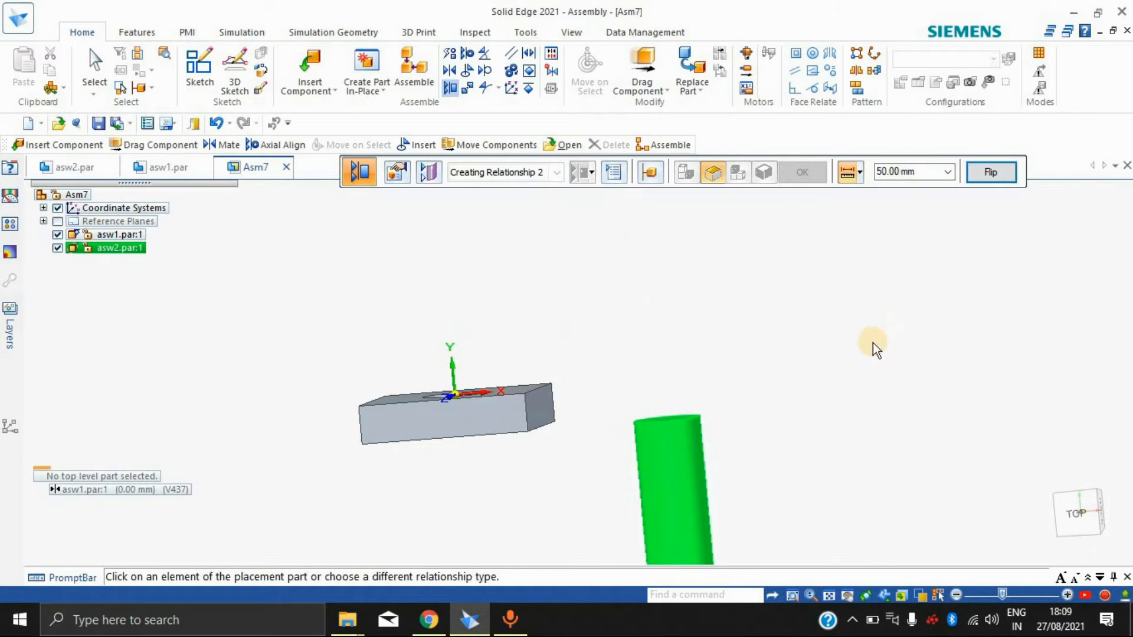
middle_click_drag(947, 335, 823, 356)
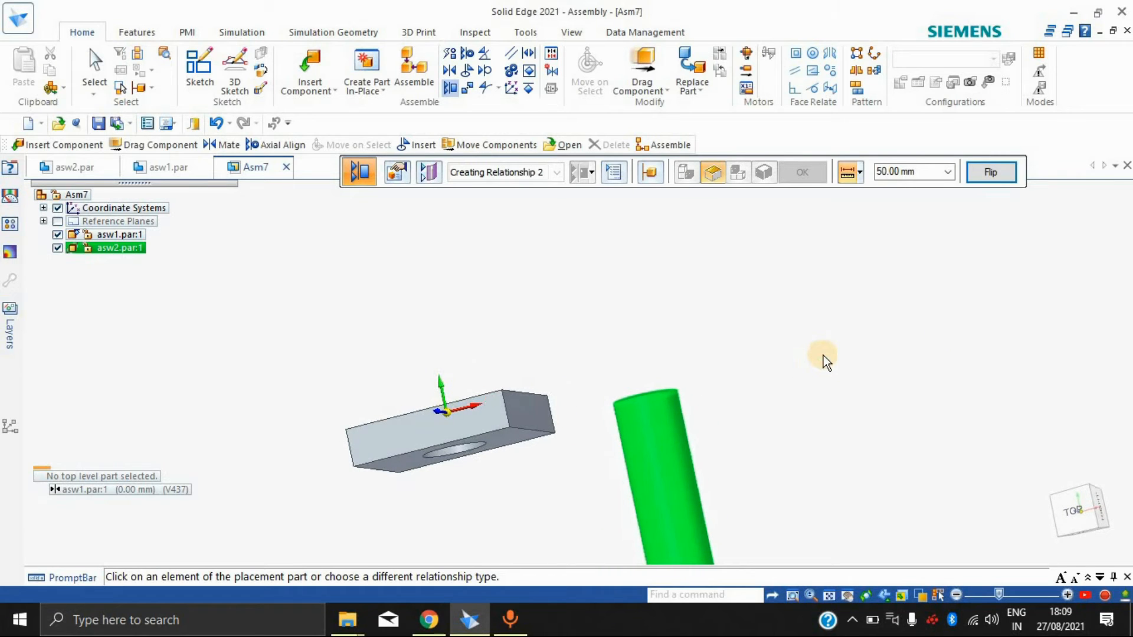
right_click(804, 363)
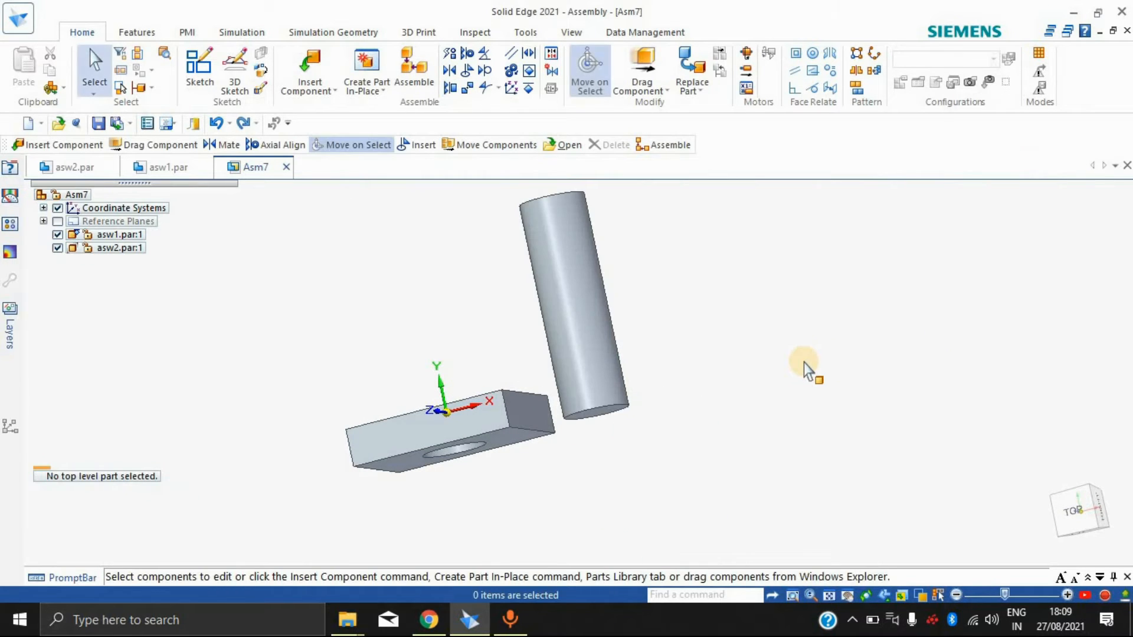
Step: Planar-align the cylinder's front end face with the block's front face again at 0.00 mm, inspect the placement, and end the command
middle_click_drag(694, 413, 465, 8)
left_click(463, 89)
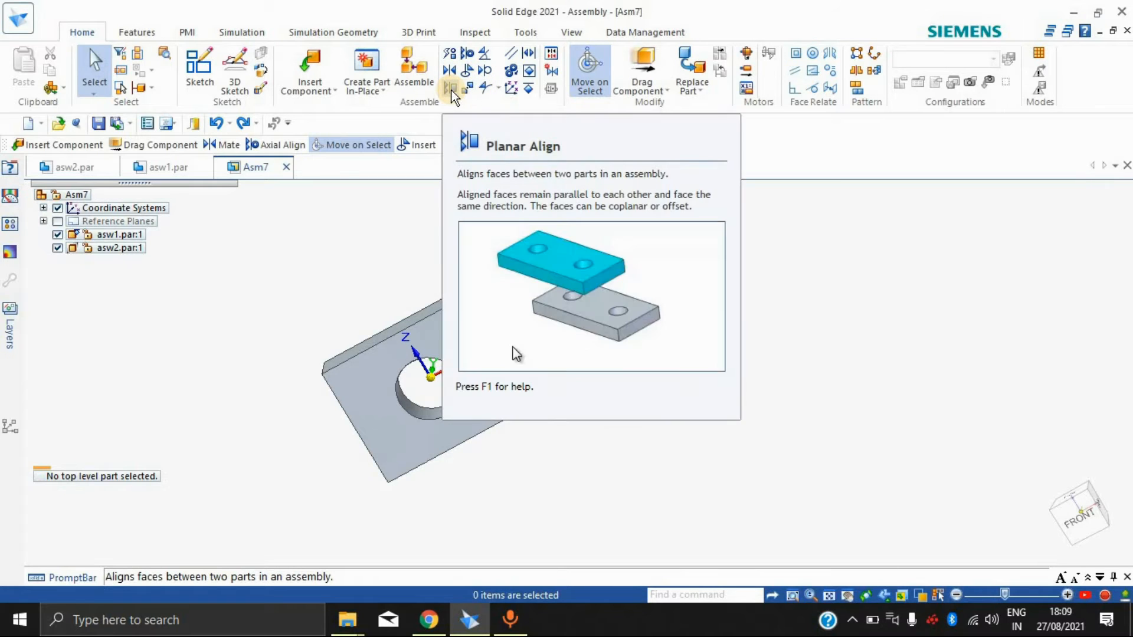
left_click(452, 91)
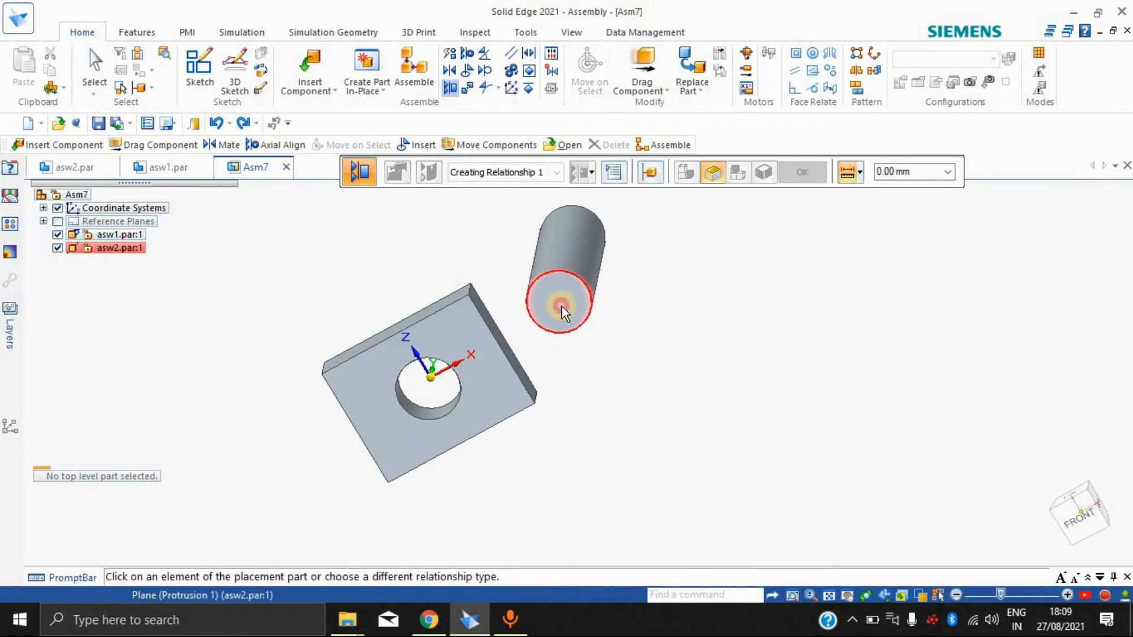
left_click(562, 306)
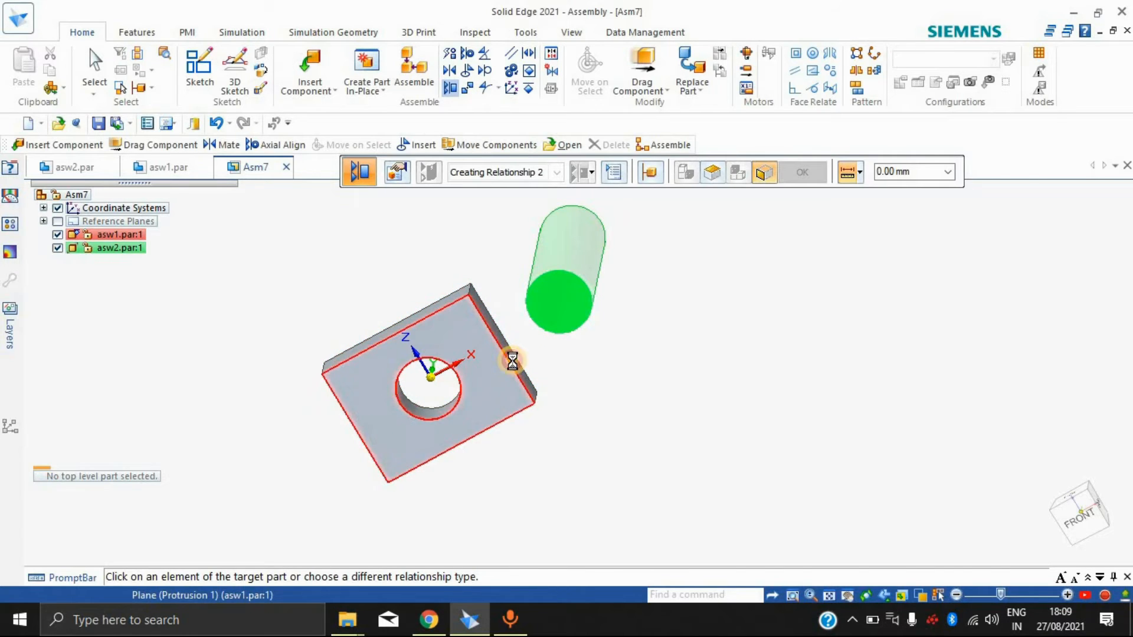
left_click(512, 362)
middle_click_drag(675, 286, 519, 375)
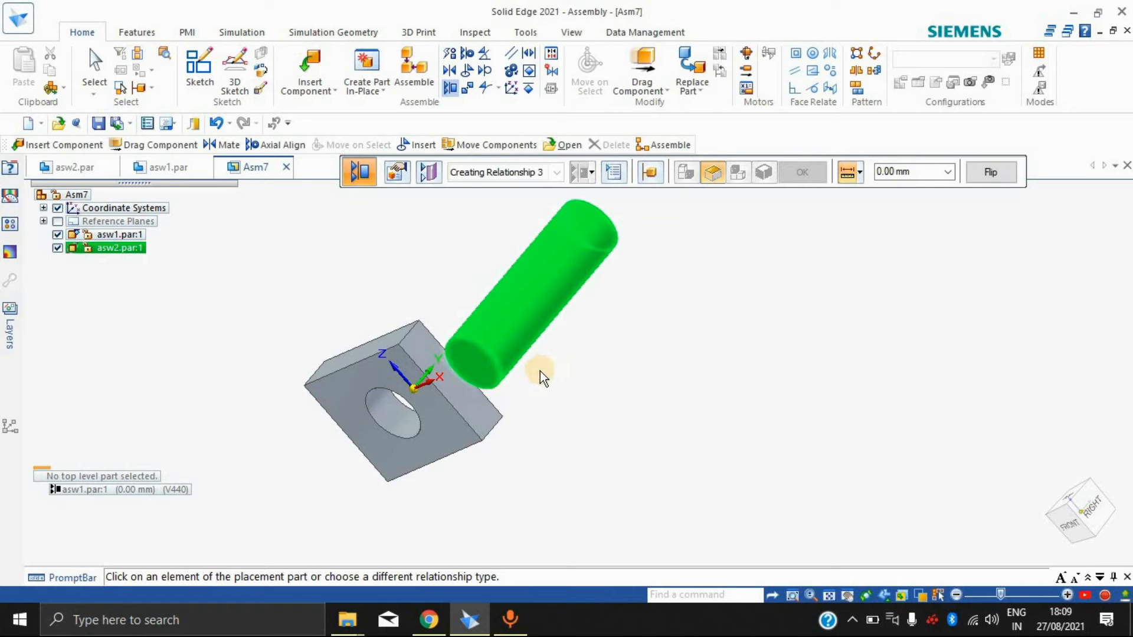
key("Escape")
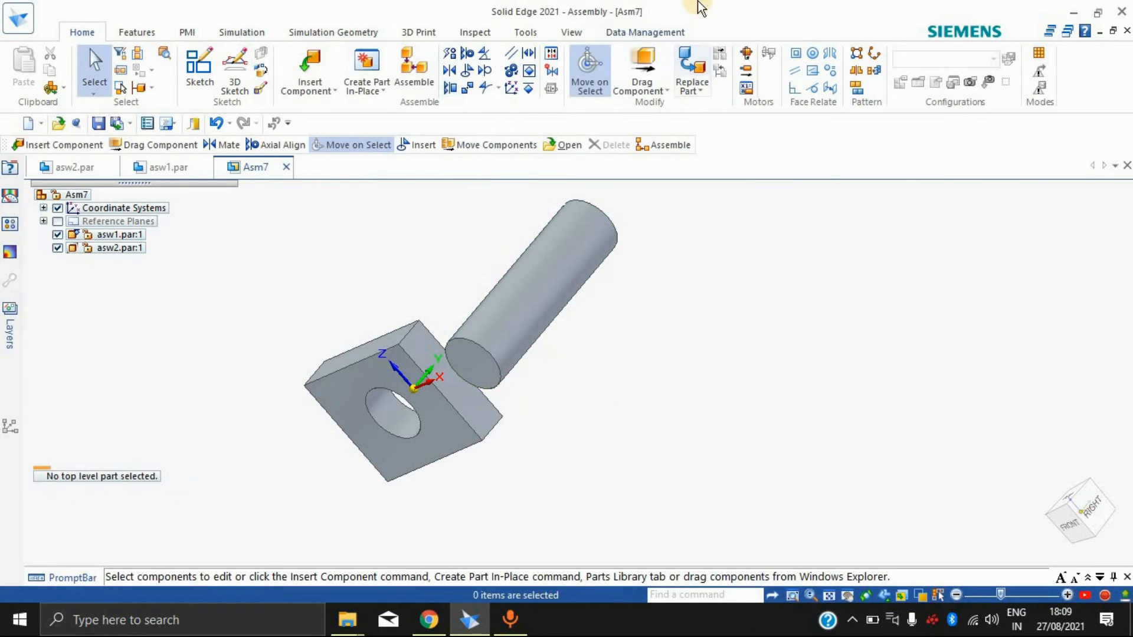
Step: Try to planar-align the cylinder's front end face with the block's right side face at a 0.00 mm offset
left_click(451, 90)
left_click(470, 370)
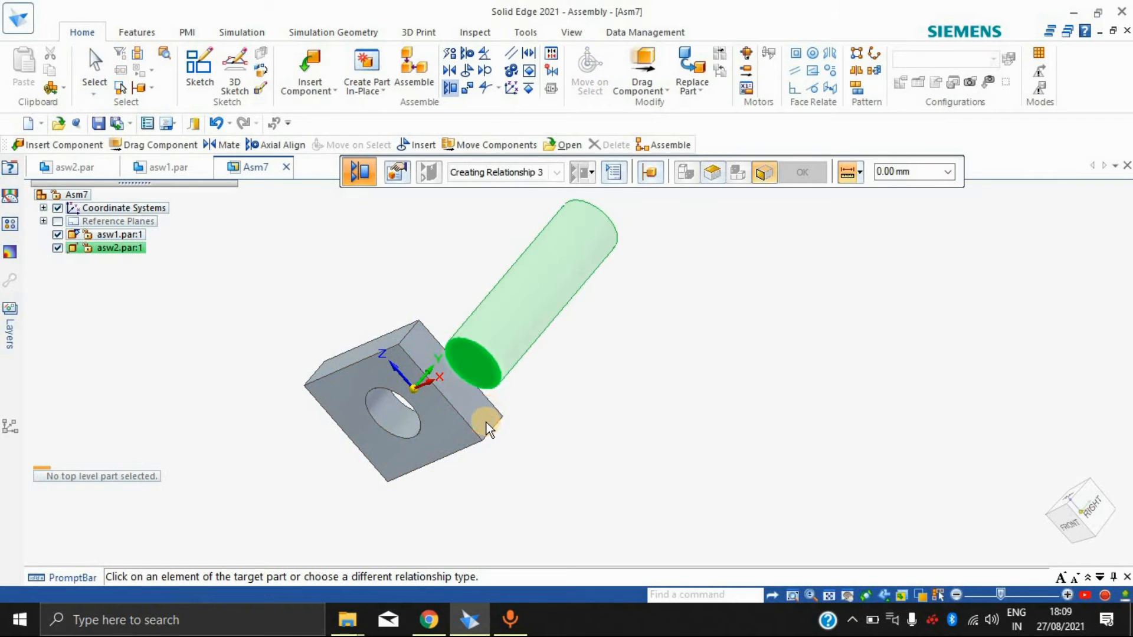
left_click(500, 416)
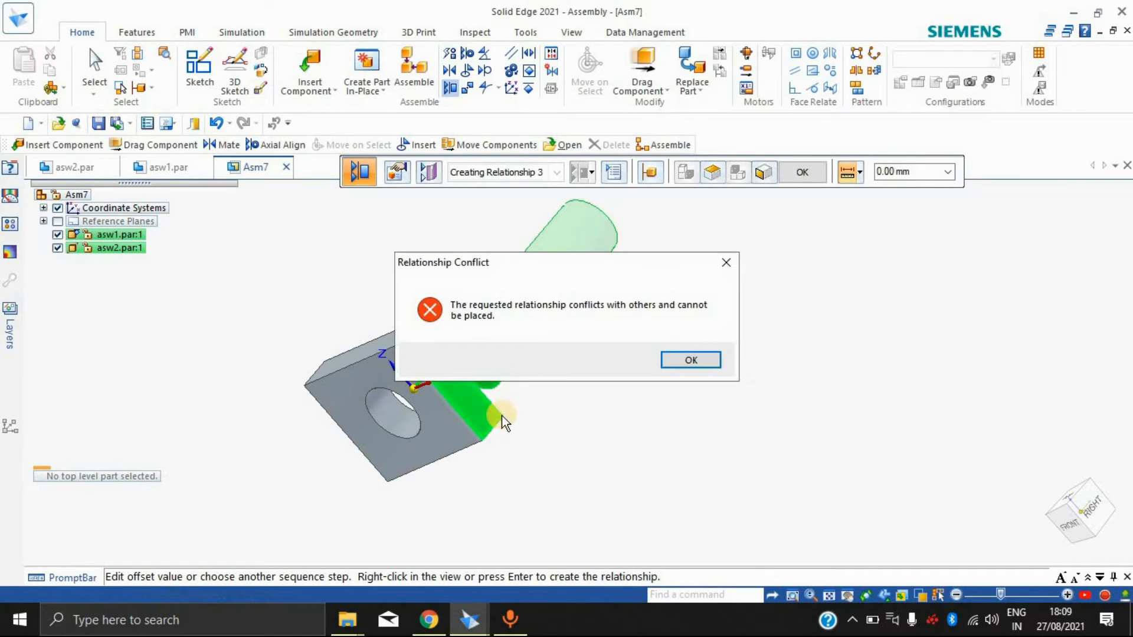
left_click(691, 360)
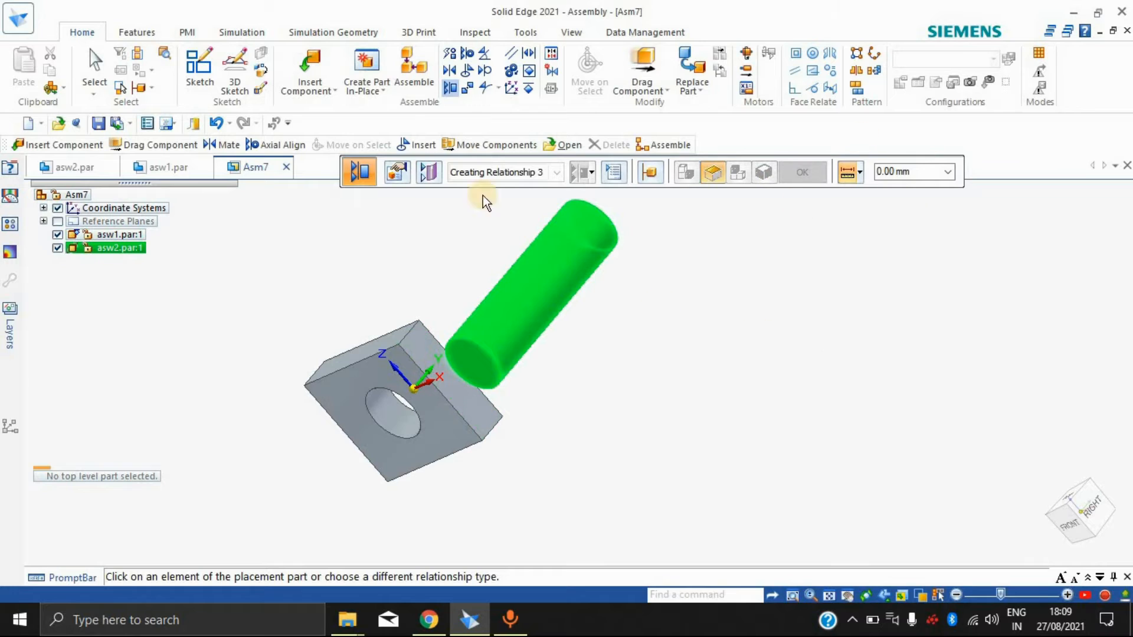
key("Escape")
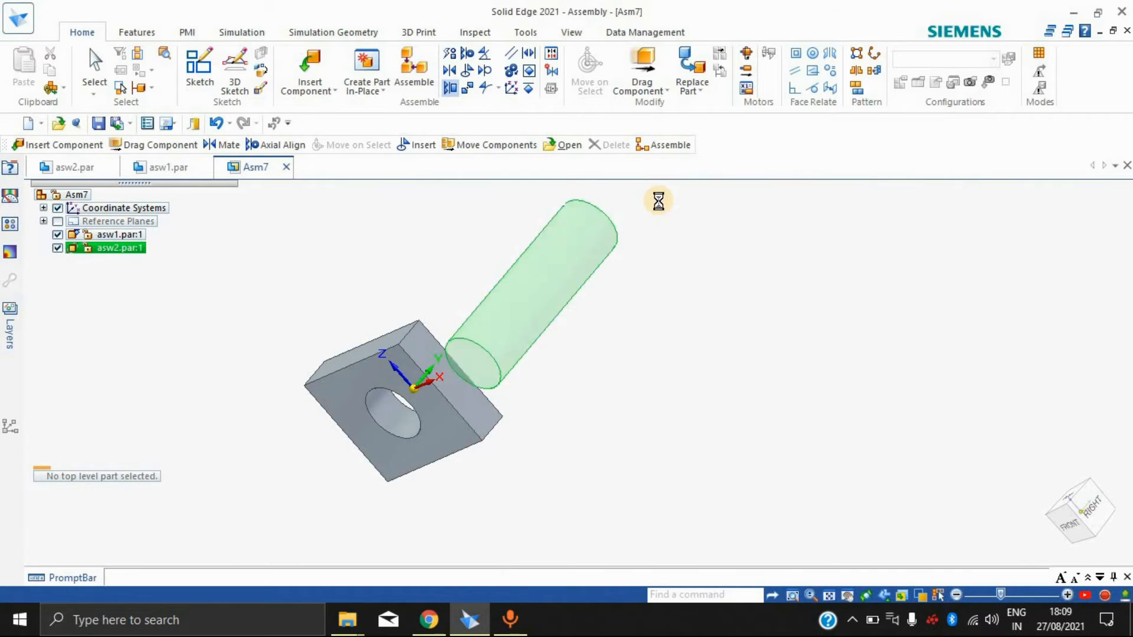
Step: Reapply Planar Align from the cylinder's front end face to the block's front face and view the parts from the front
left_click(446, 85)
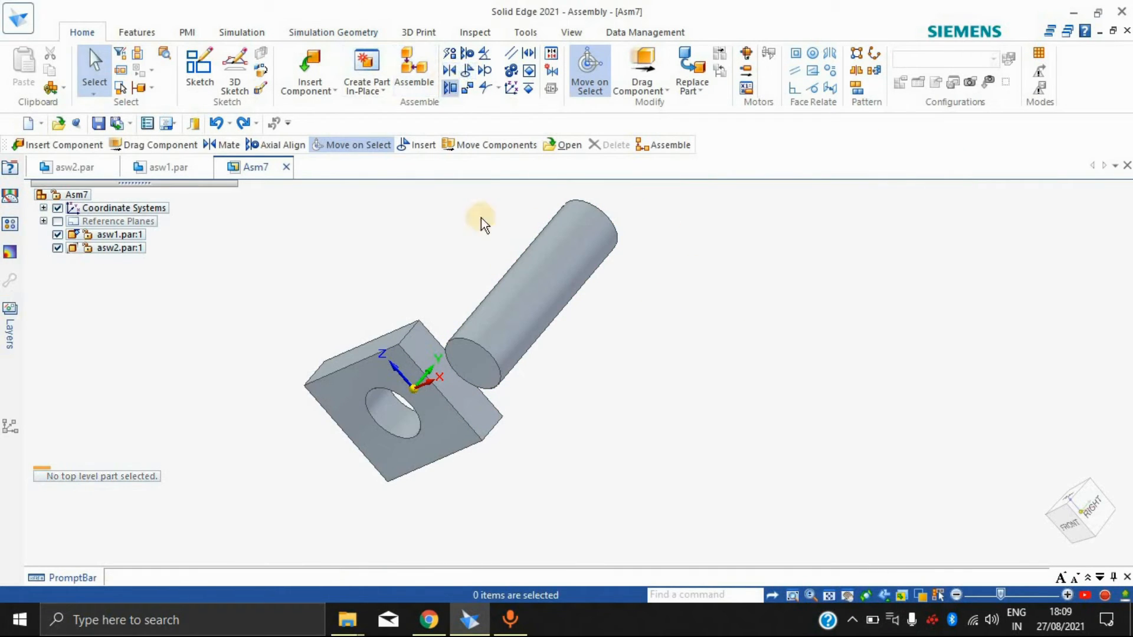
left_click(481, 372)
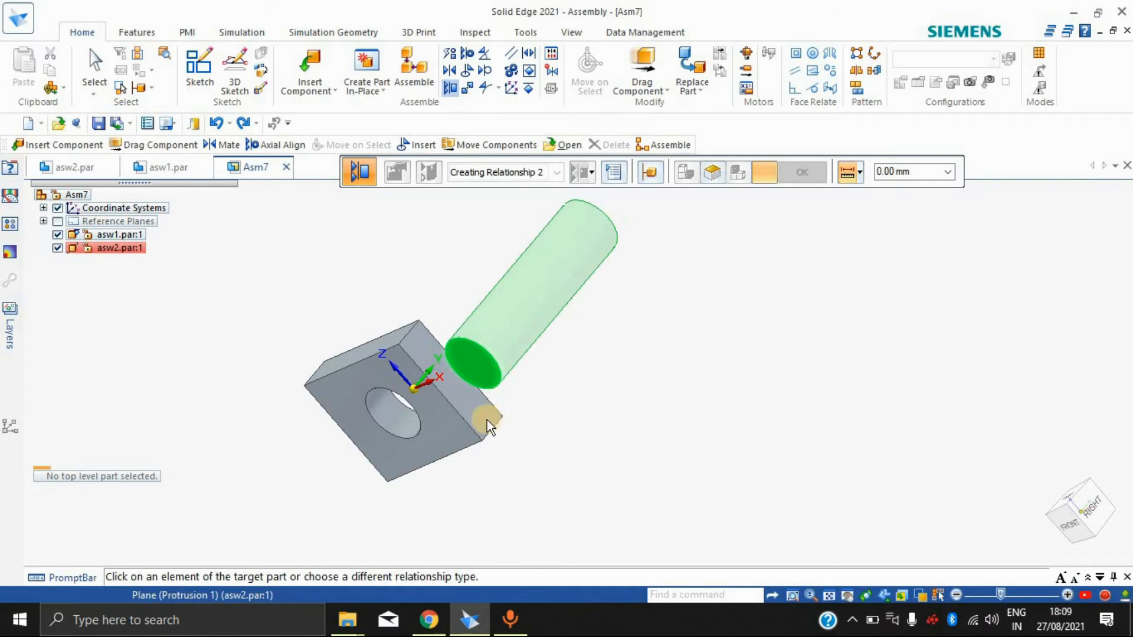
left_click(437, 442)
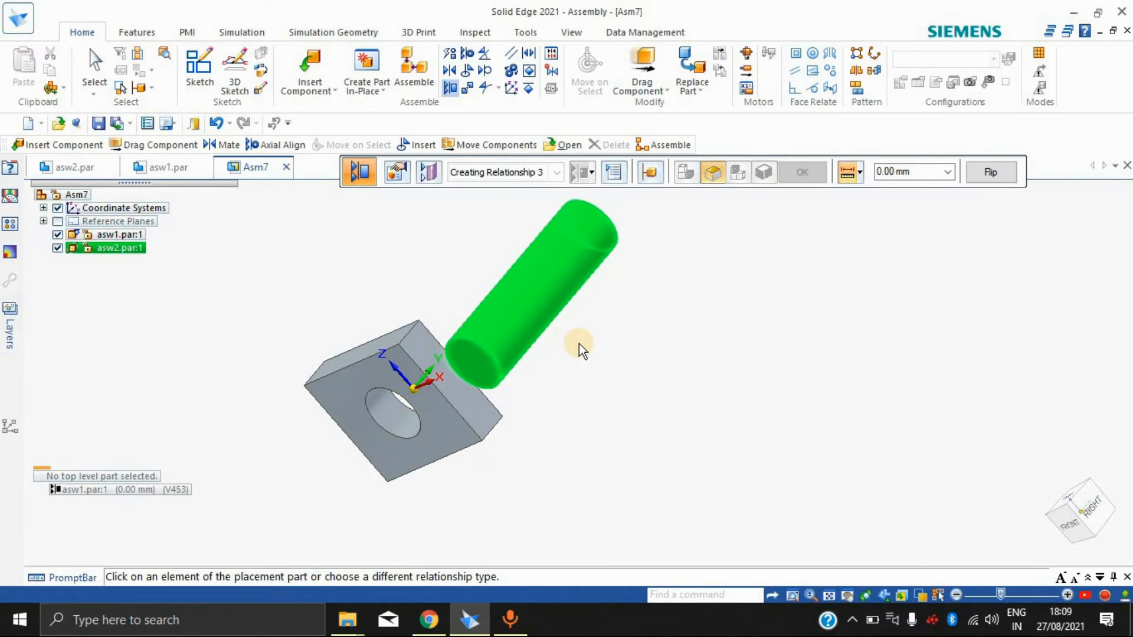
key("ctrl+f")
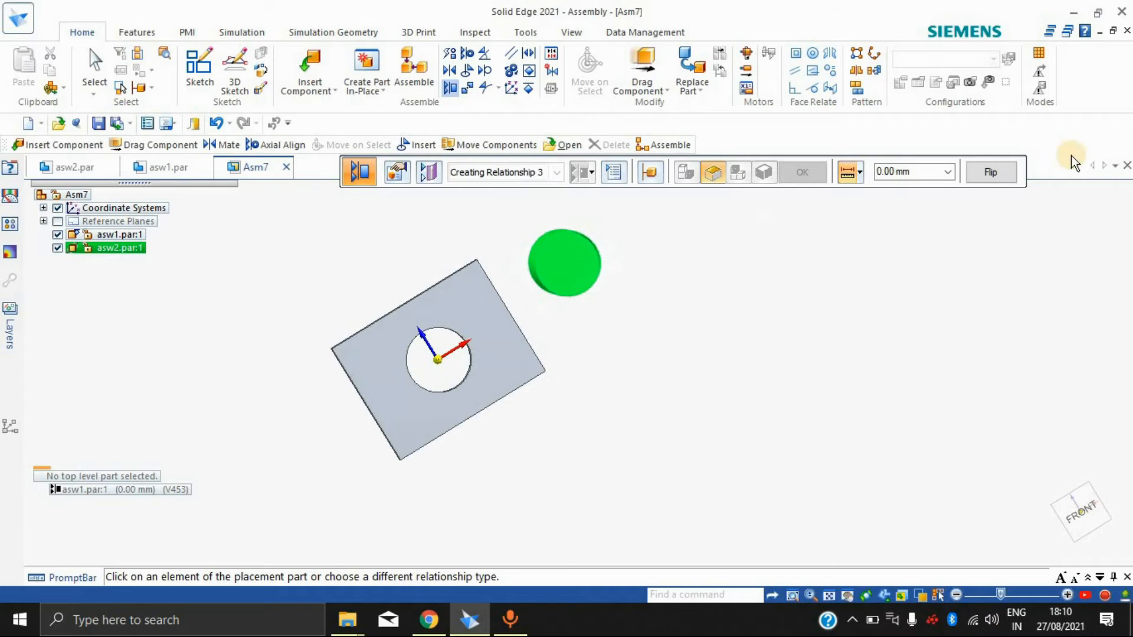
Step: Try planar alignment offsets of 100 mm and 50 mm, flipping the relationship's direction
left_click(911, 177)
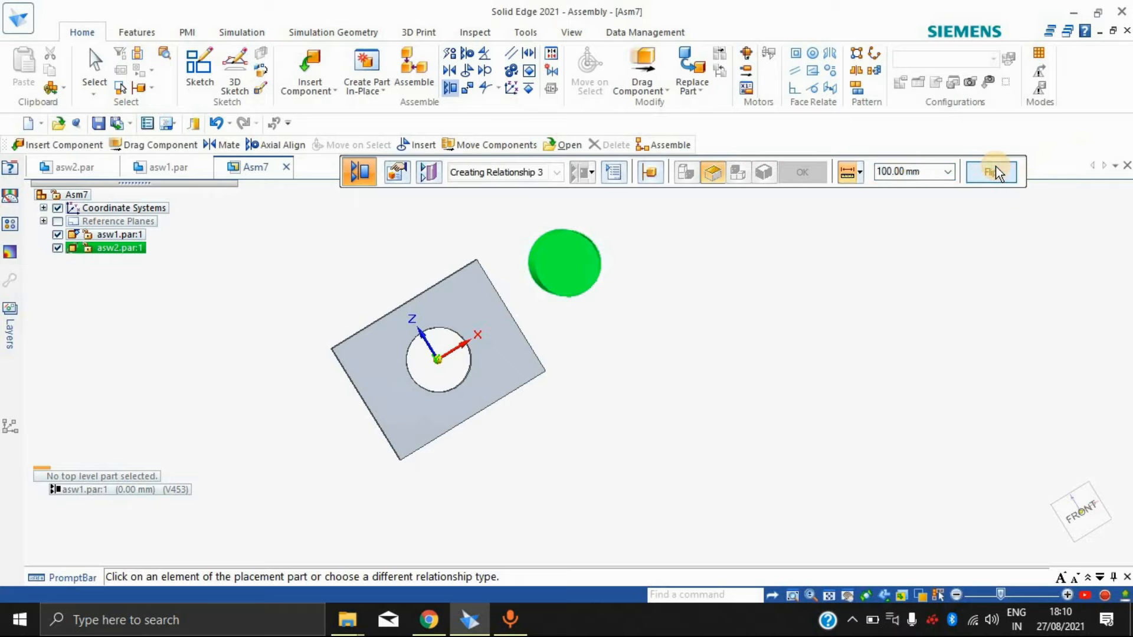
middle_click_drag(673, 399, 787, 304)
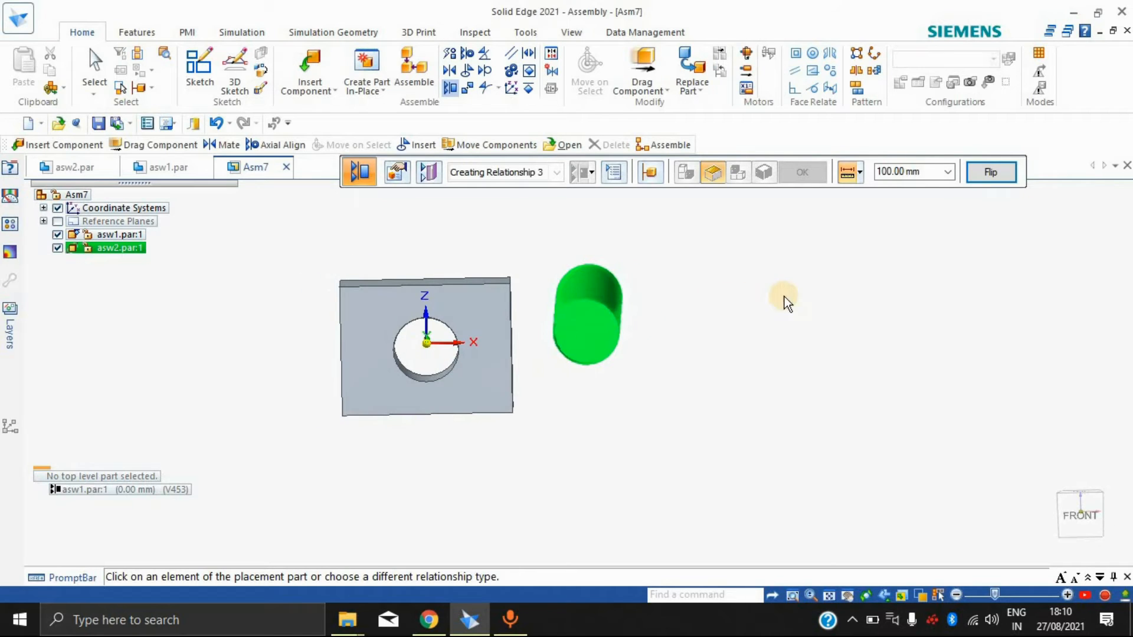
left_click(860, 171)
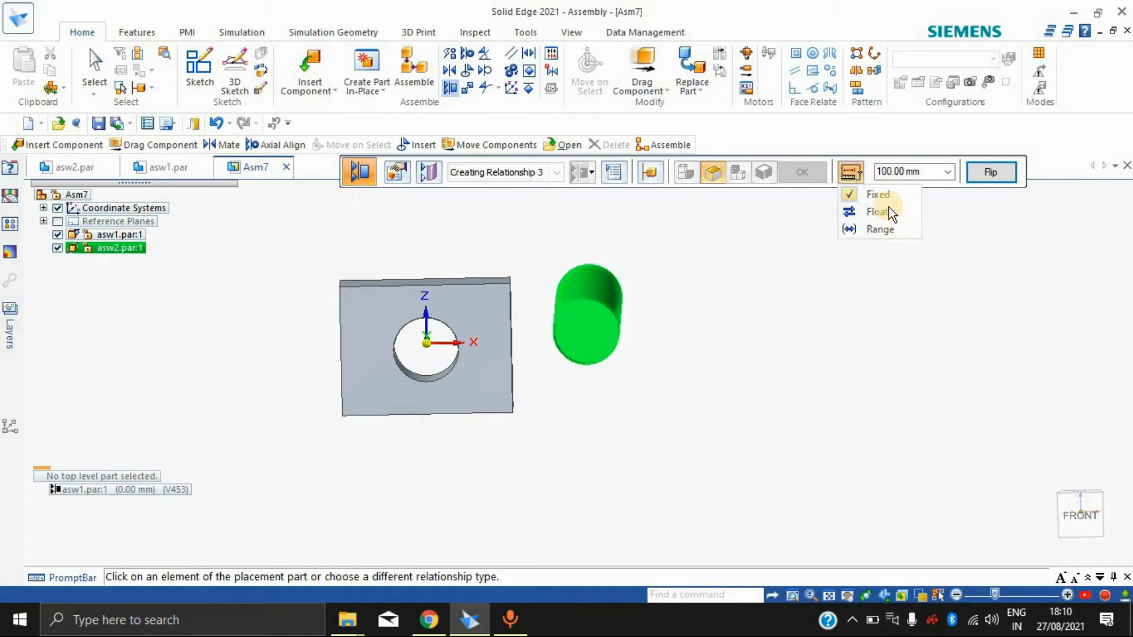
left_click(940, 179)
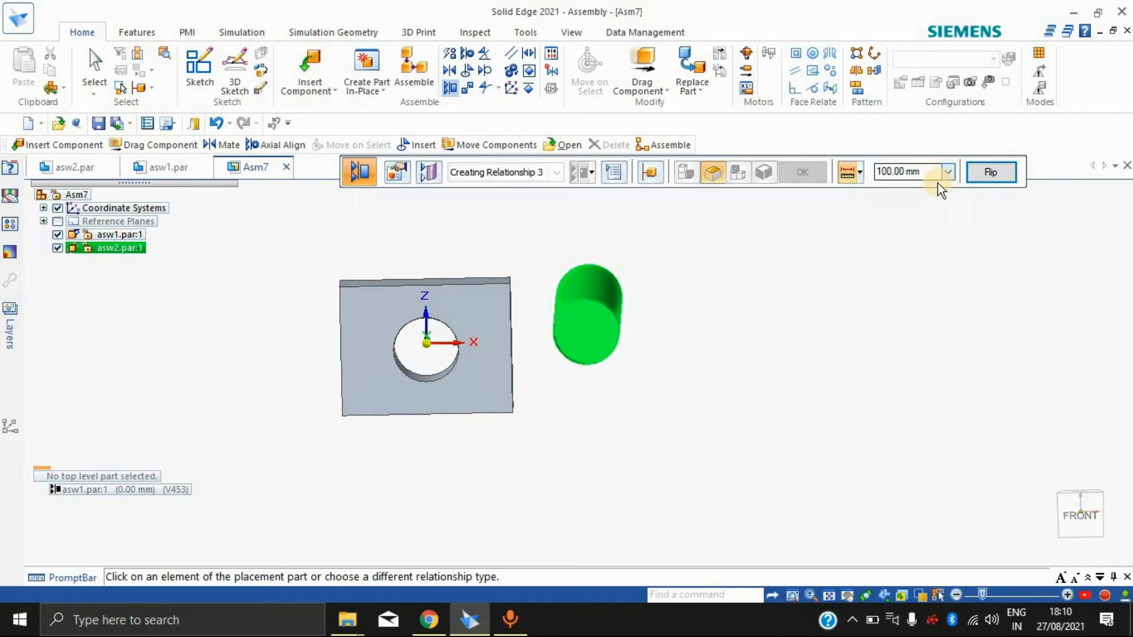
left_click(920, 197)
left_click(995, 171)
Step: Try another Planar Align between the cylinder's front end face and the block's front face at a 50.00 mm offset
left_click(603, 356)
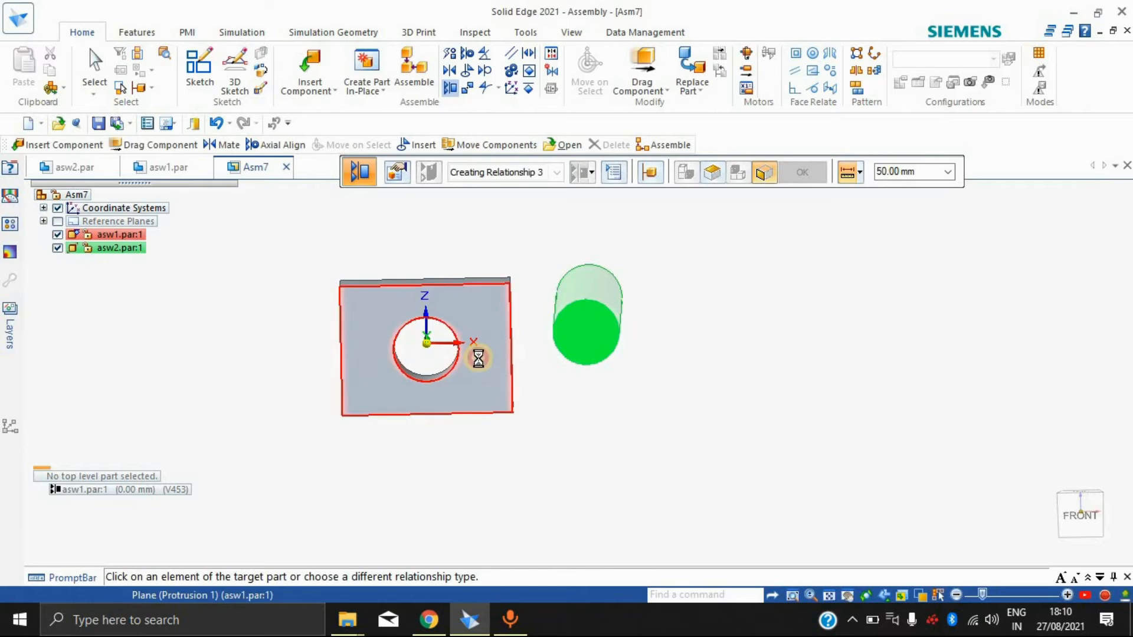
left_click(499, 361)
left_click(689, 363)
middle_click_drag(729, 336, 581, 393)
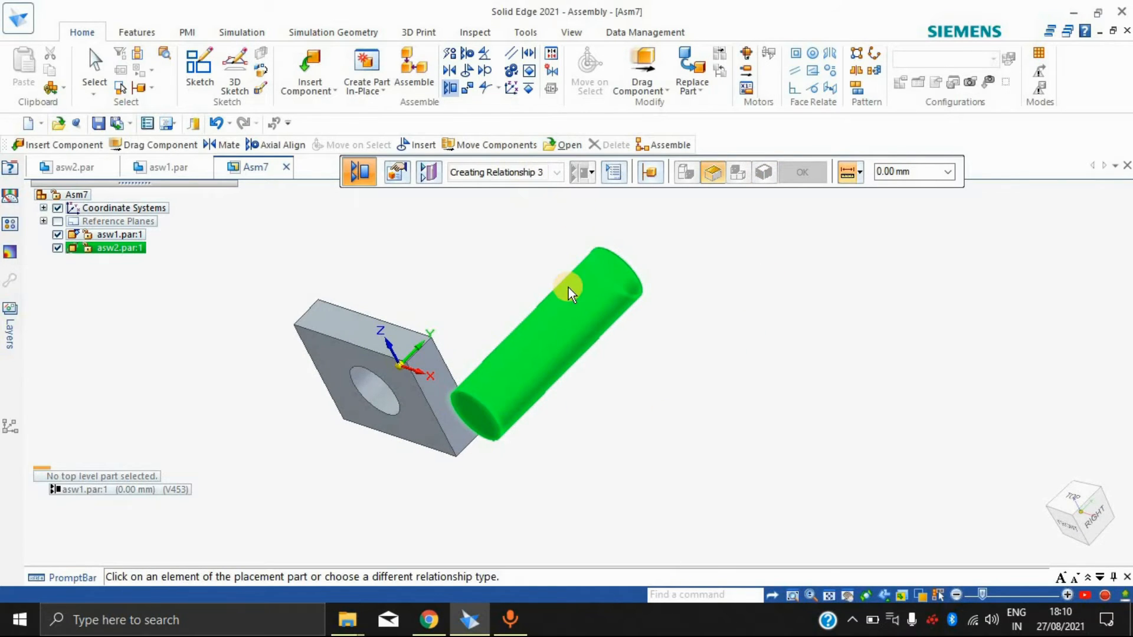
middle_click_drag(672, 338, 777, 354)
key("Escape")
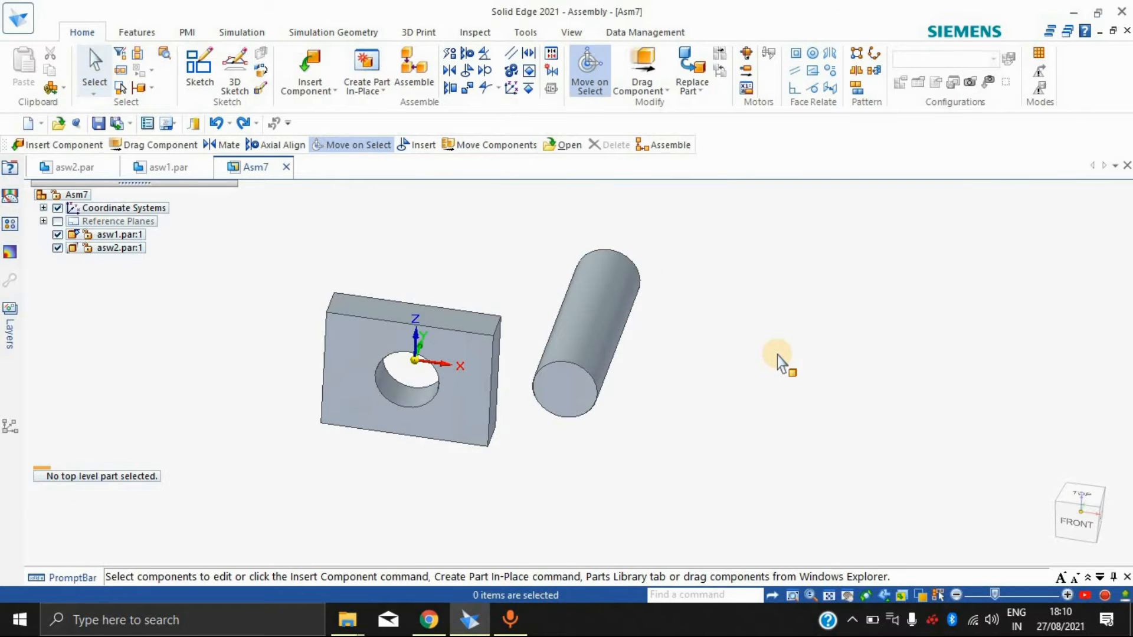
Step: Try to planar-align the cylinder's back end face with the block's back face at a 0.00 mm offset
middle_click_drag(646, 442, 626, 509)
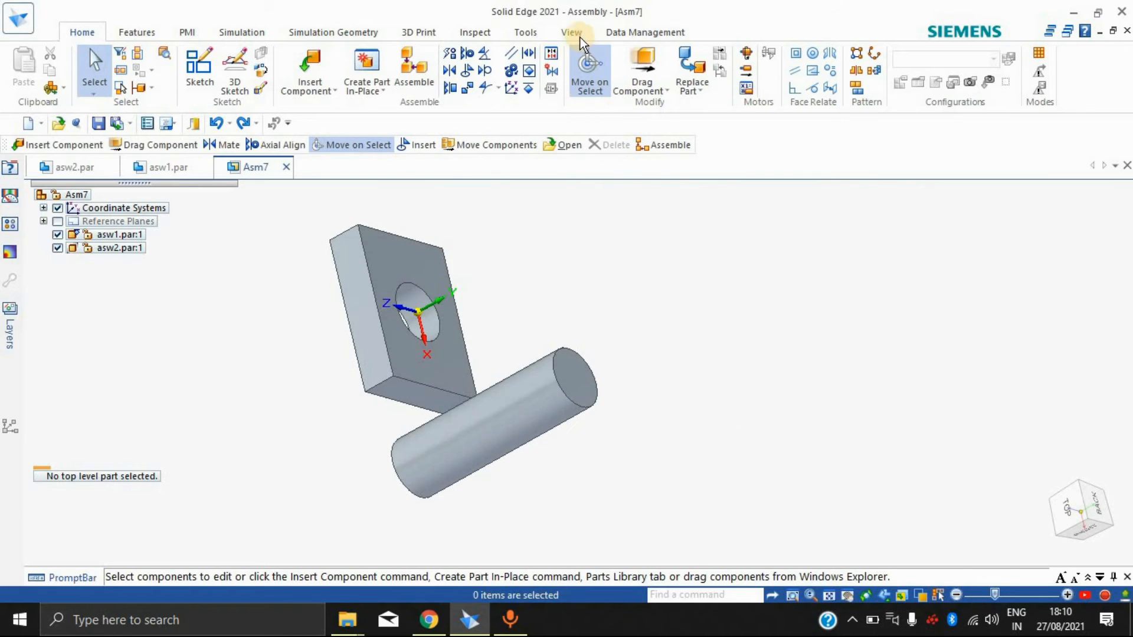
left_click(451, 88)
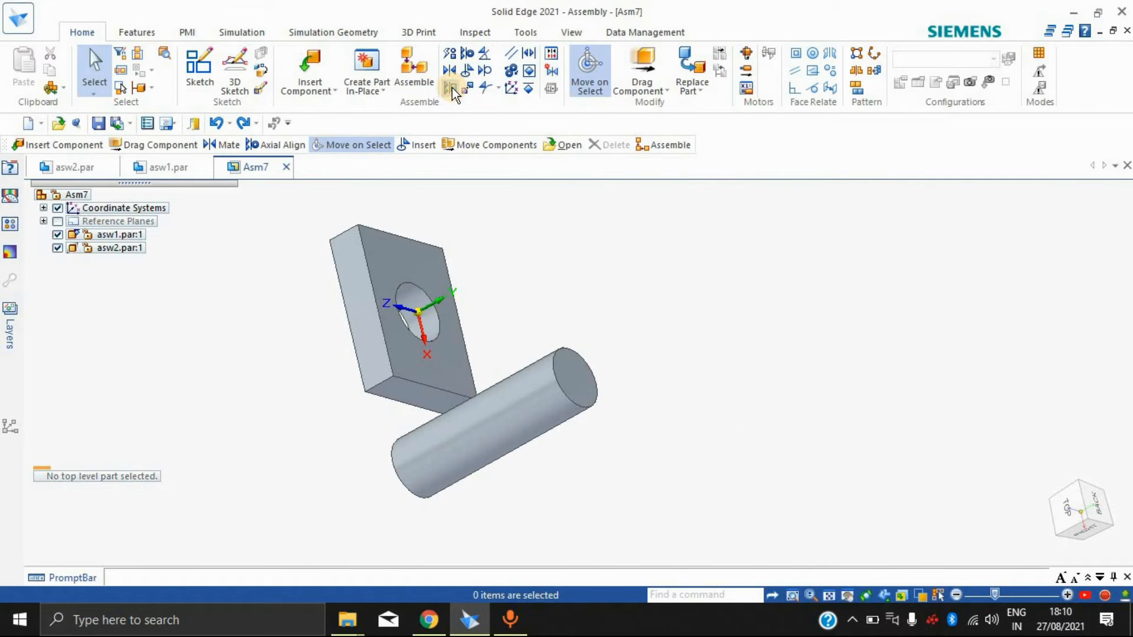
left_click(575, 374)
left_click(413, 260)
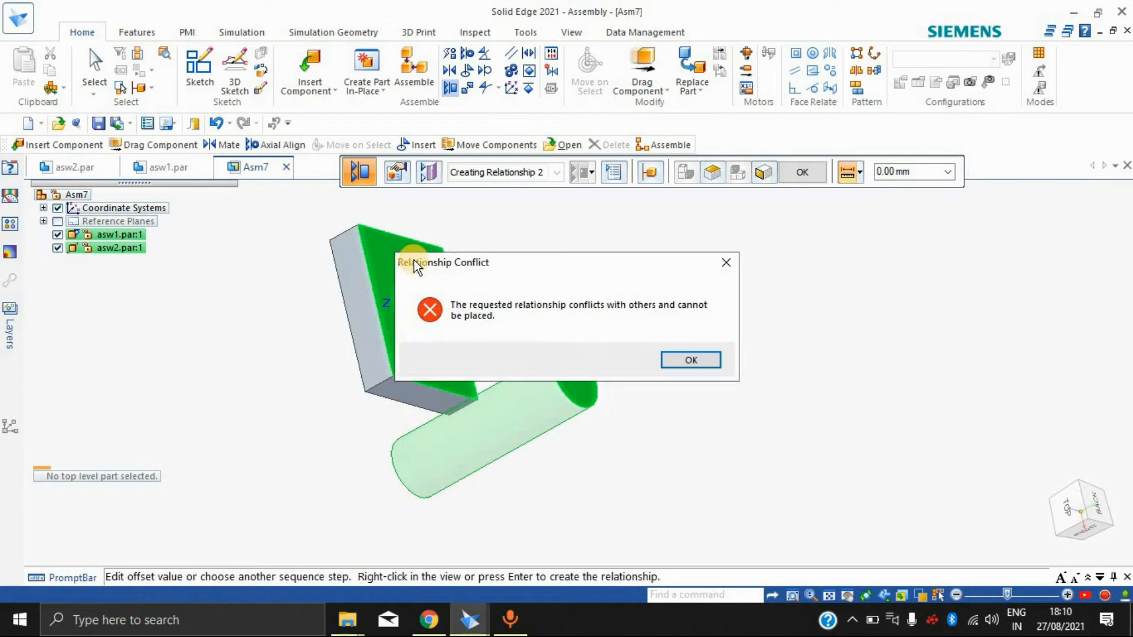
left_click(679, 355)
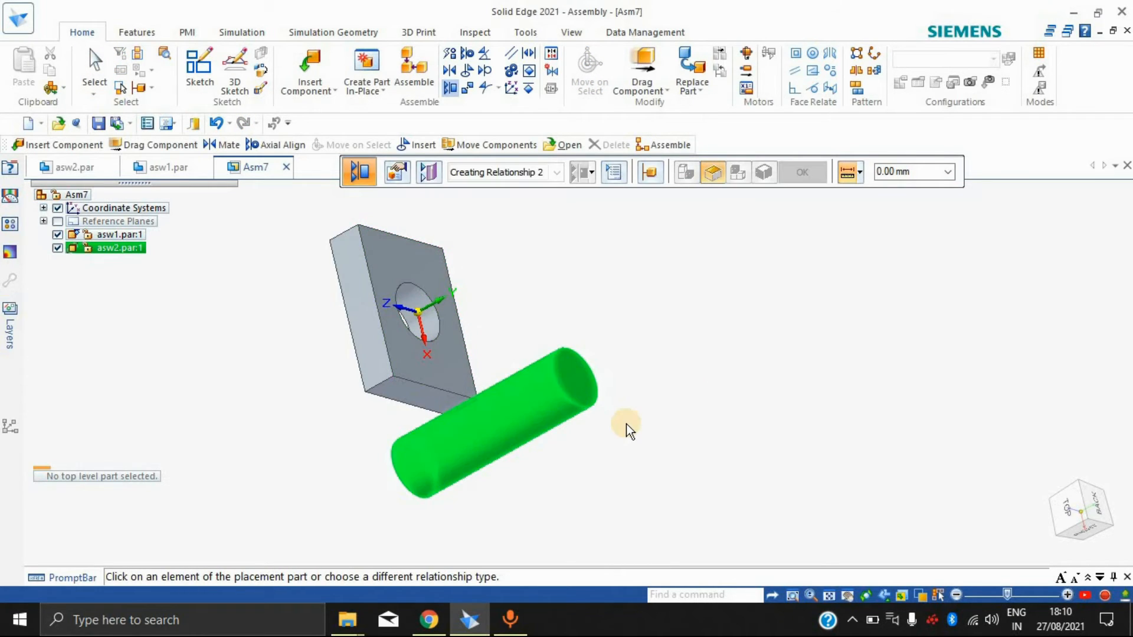
key("Escape")
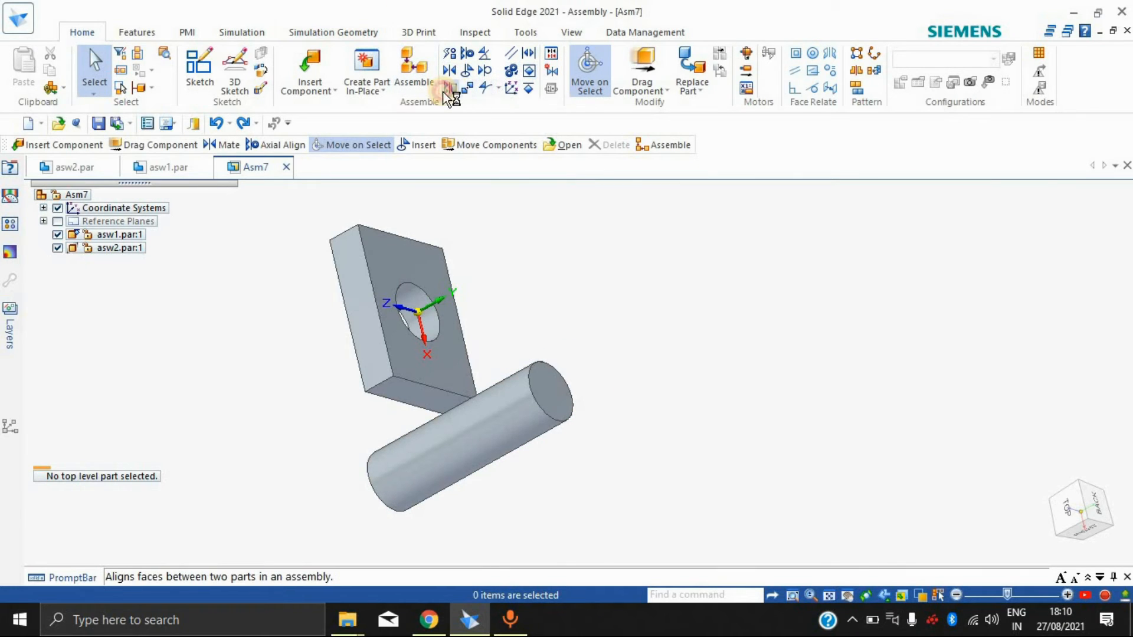
Step: Planar-align the repositioned cylinder's back end face with the block's back face at a 0.00 mm offset and inspect the flush placement
left_click(561, 396)
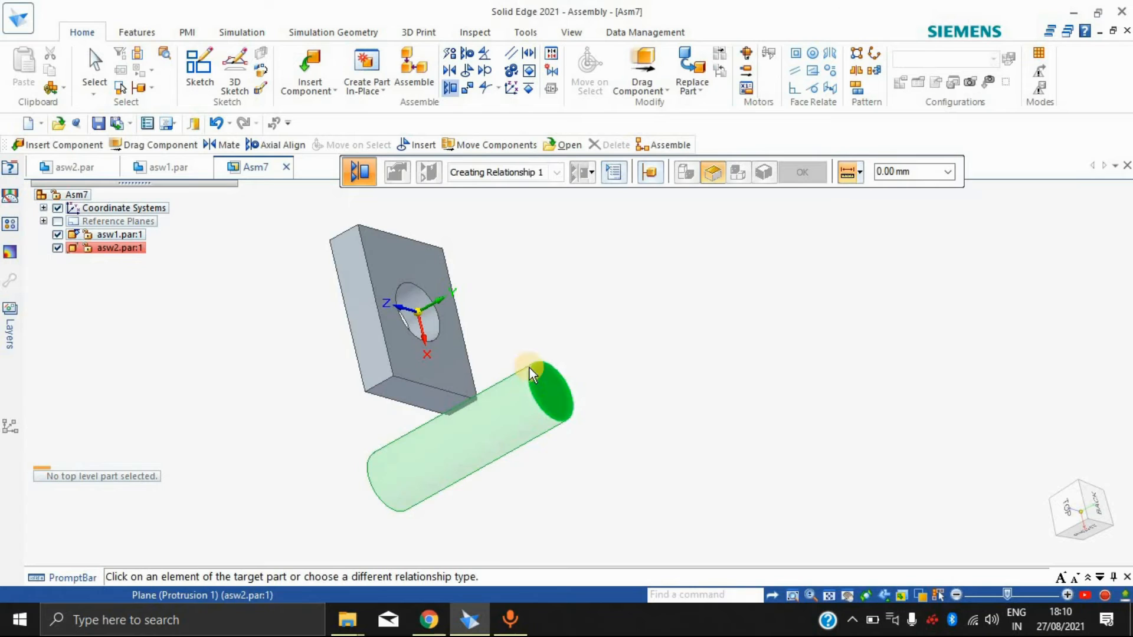
left_click(397, 364)
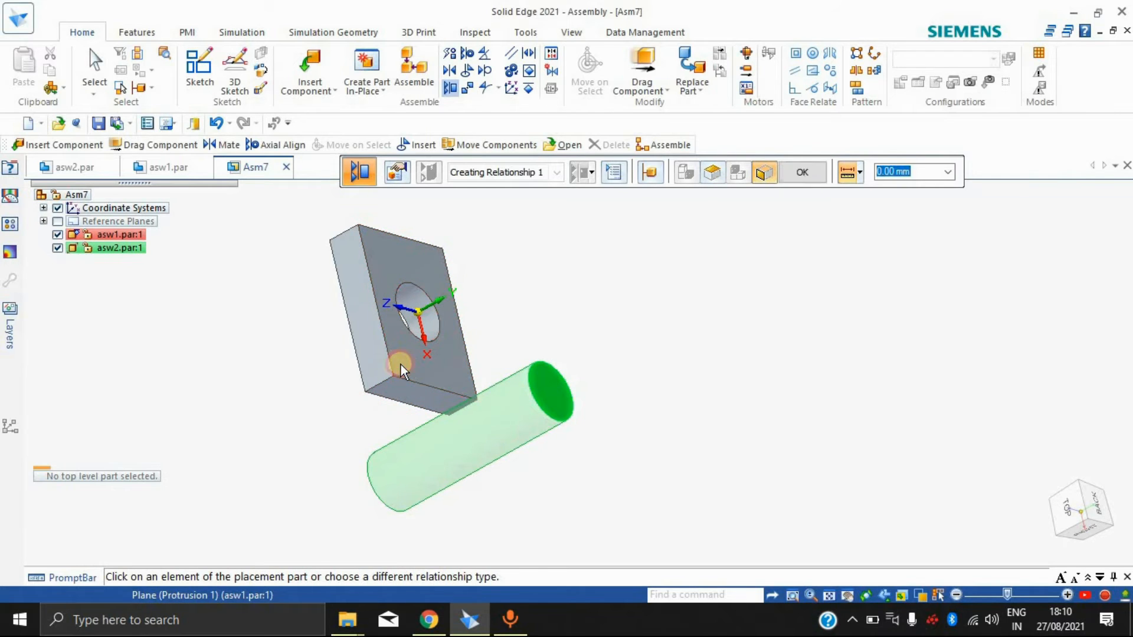
middle_click_drag(597, 399, 671, 253)
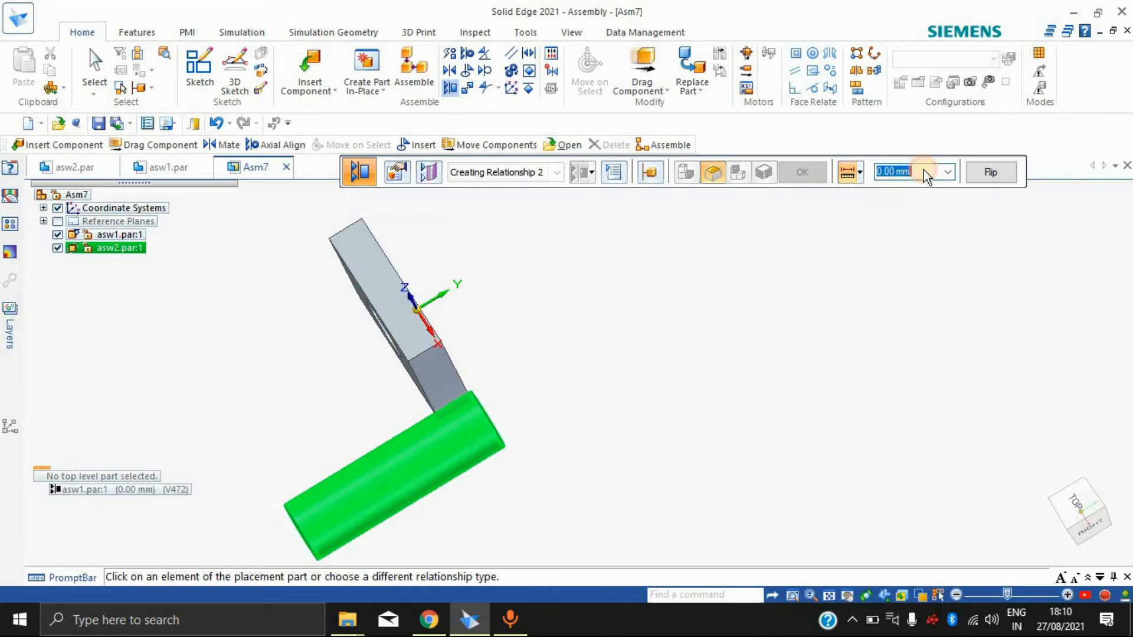
Step: Try planar alignment offsets of 100 mm and -100 mm between the back faces, flipping the relationship's direction
type("100")
key("Return")
type("-100")
key("Return")
left_click(1016, 171)
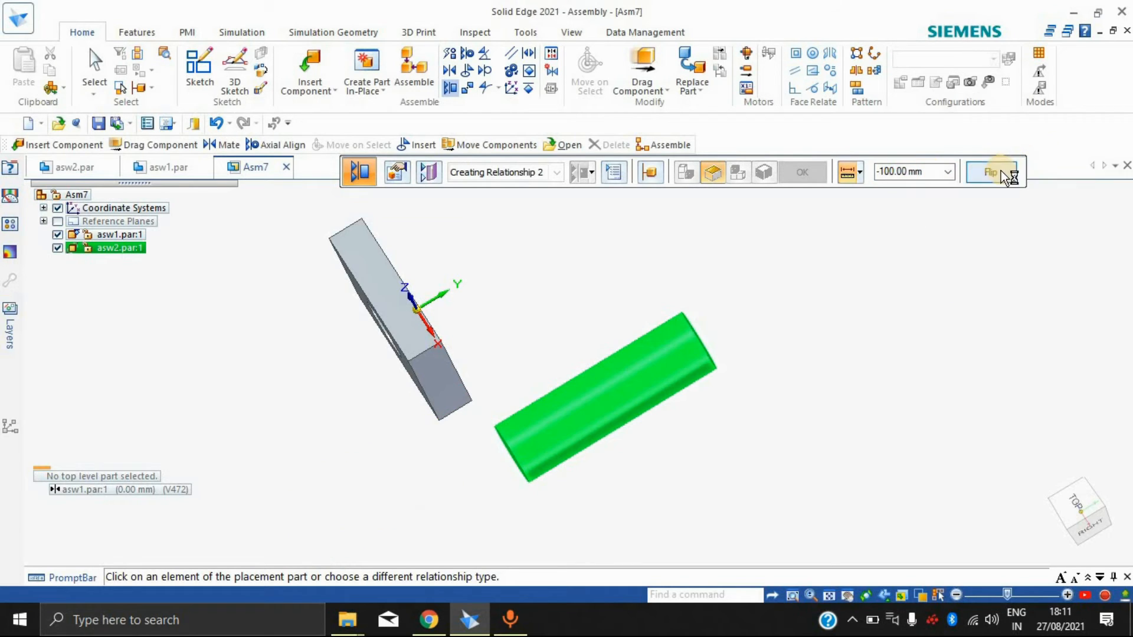
left_click(1001, 171)
left_click(1000, 171)
left_click(1000, 171)
left_click(1000, 171)
left_click(1001, 172)
left_click(803, 297)
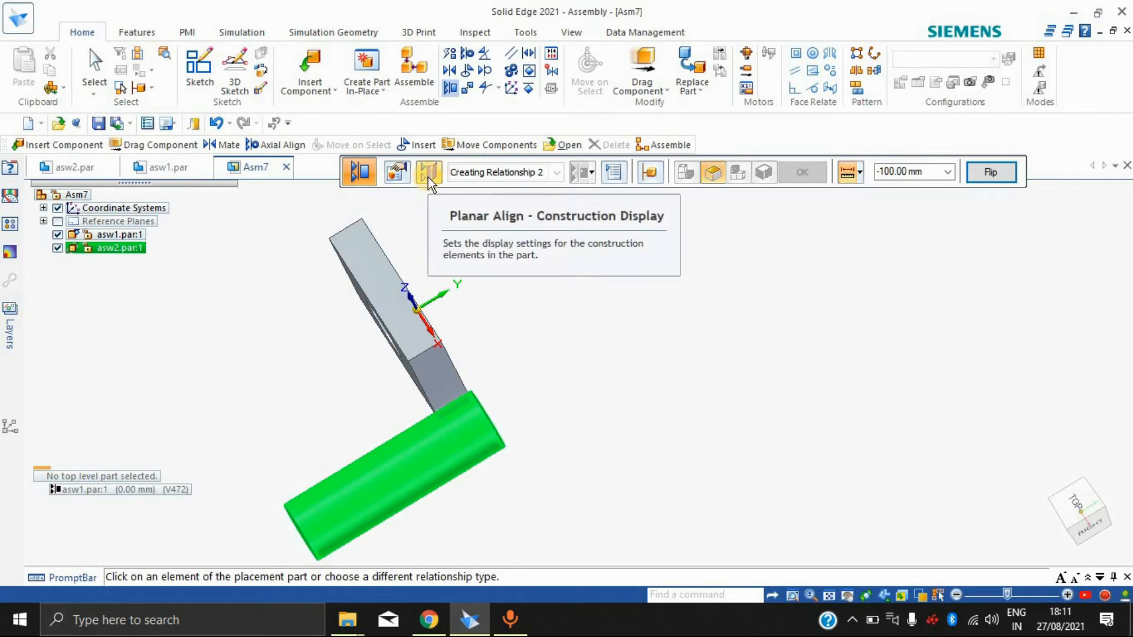
key("Escape")
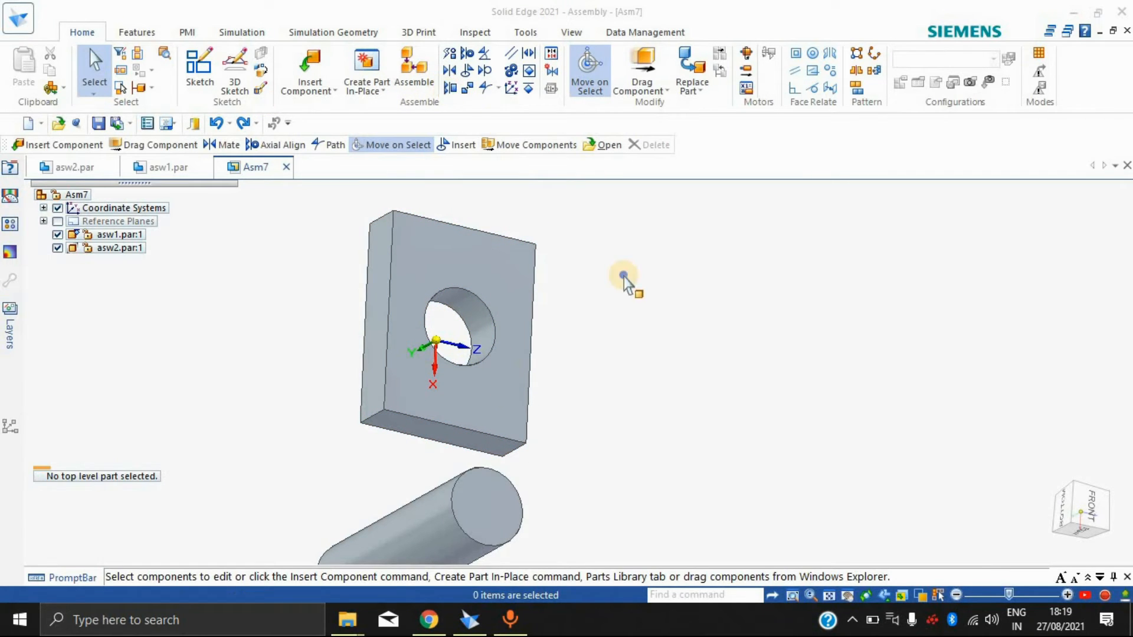
right_click(445, 80)
left_click(405, 175)
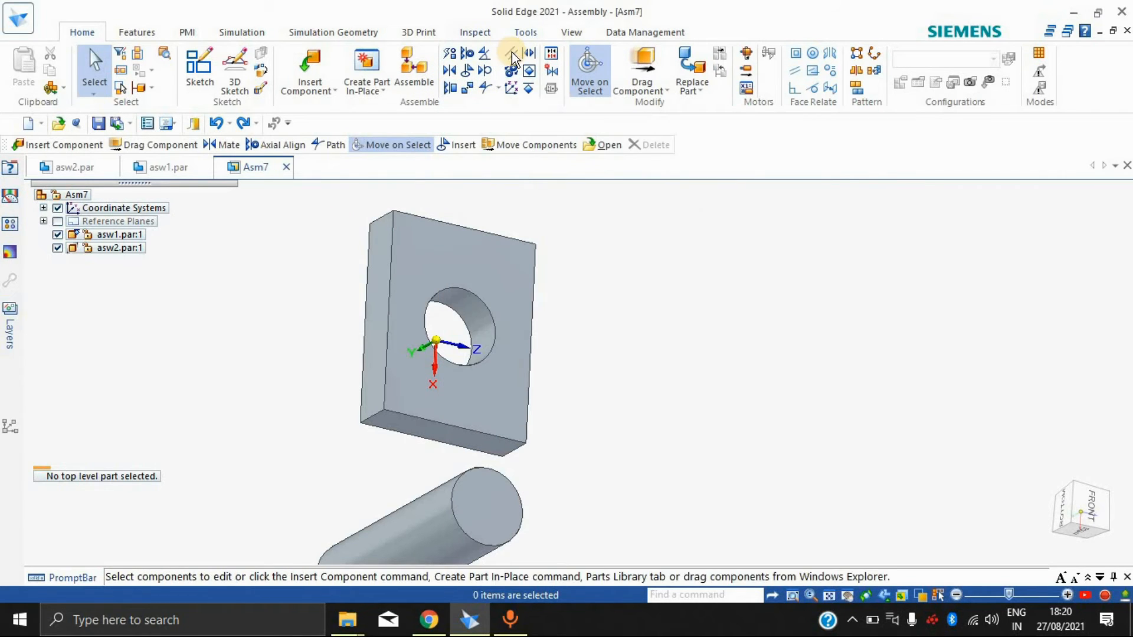
left_click(500, 87)
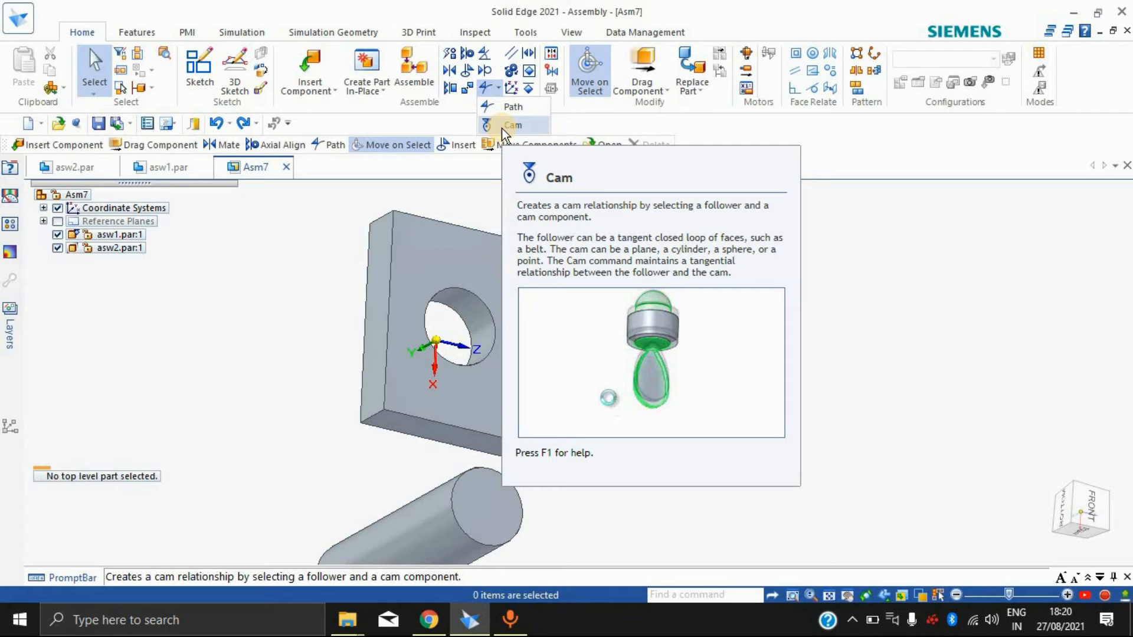
left_click(289, 257)
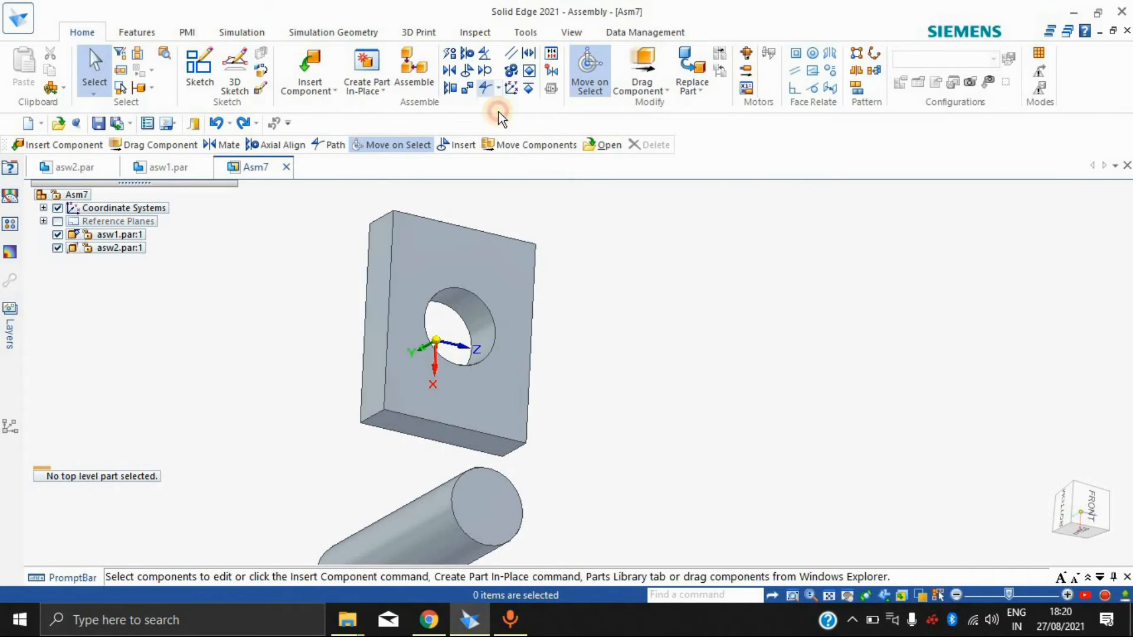
Step: Apply a Parallel relationship between the cylinder's axis and the axis of the block's hole at a 0.00 mm offset
left_click(509, 56)
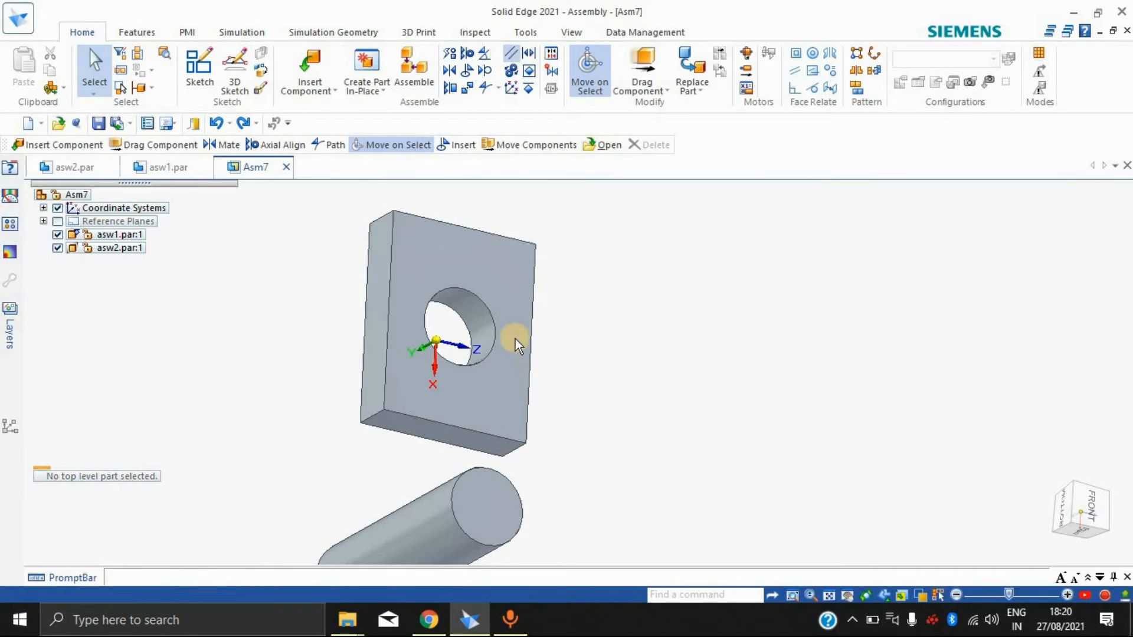
left_click(490, 511)
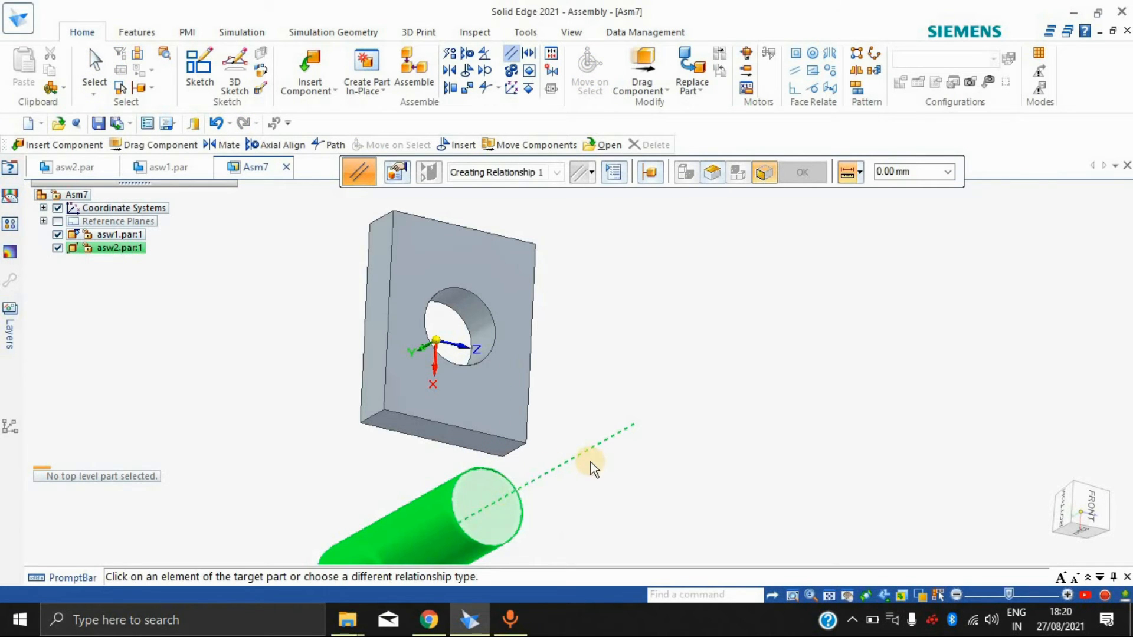
left_click(475, 323)
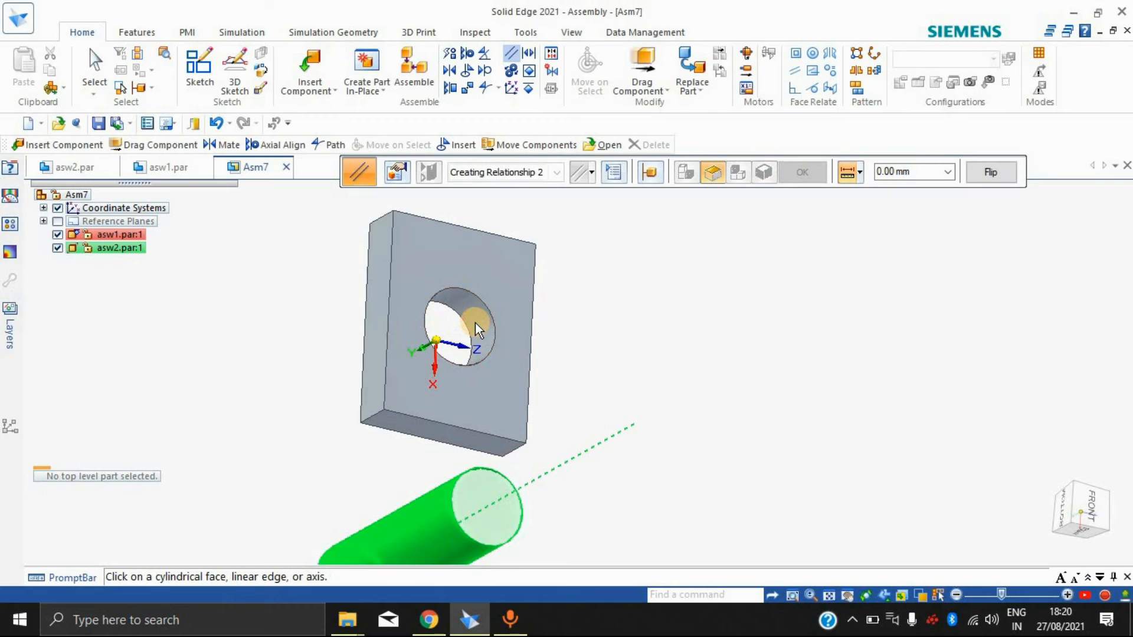
Step: Flip the parallel relationship's direction repeatedly to compare the cylinder's placements and undo the relationship
left_click(1000, 174)
left_click(1000, 175)
left_click(1000, 175)
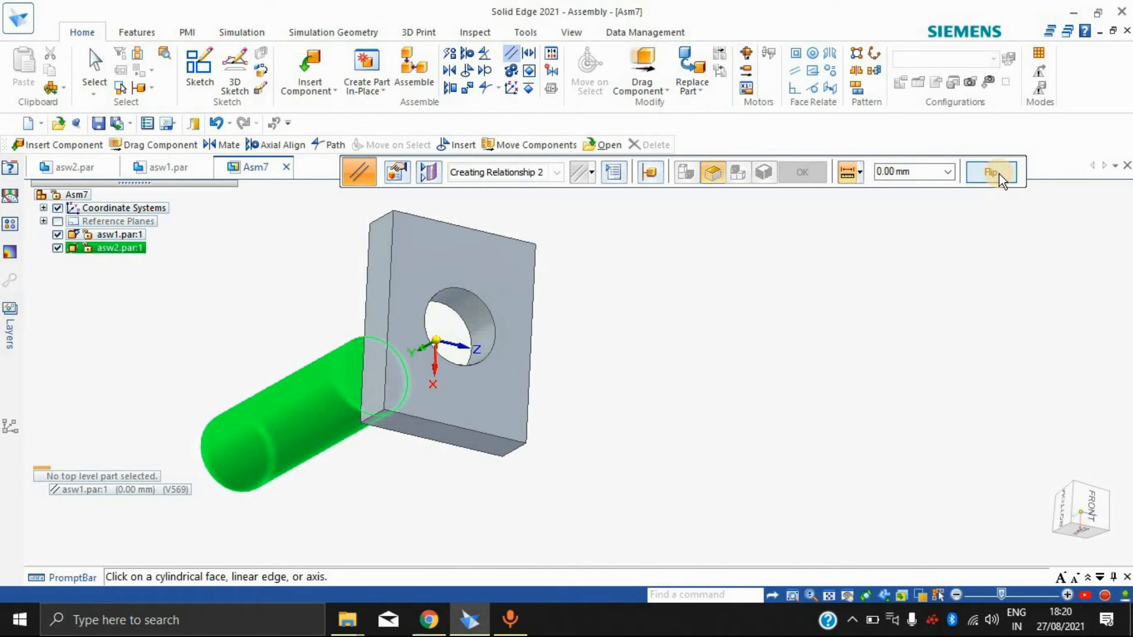
left_click(1000, 175)
left_click(1000, 175)
left_click(1000, 175)
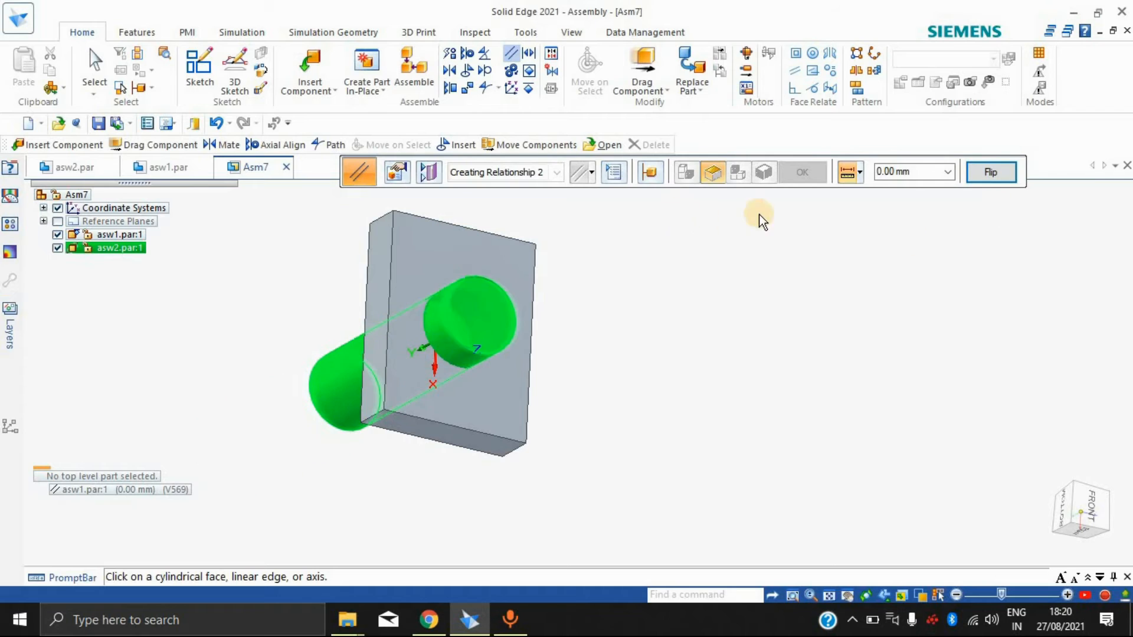
left_click(668, 280)
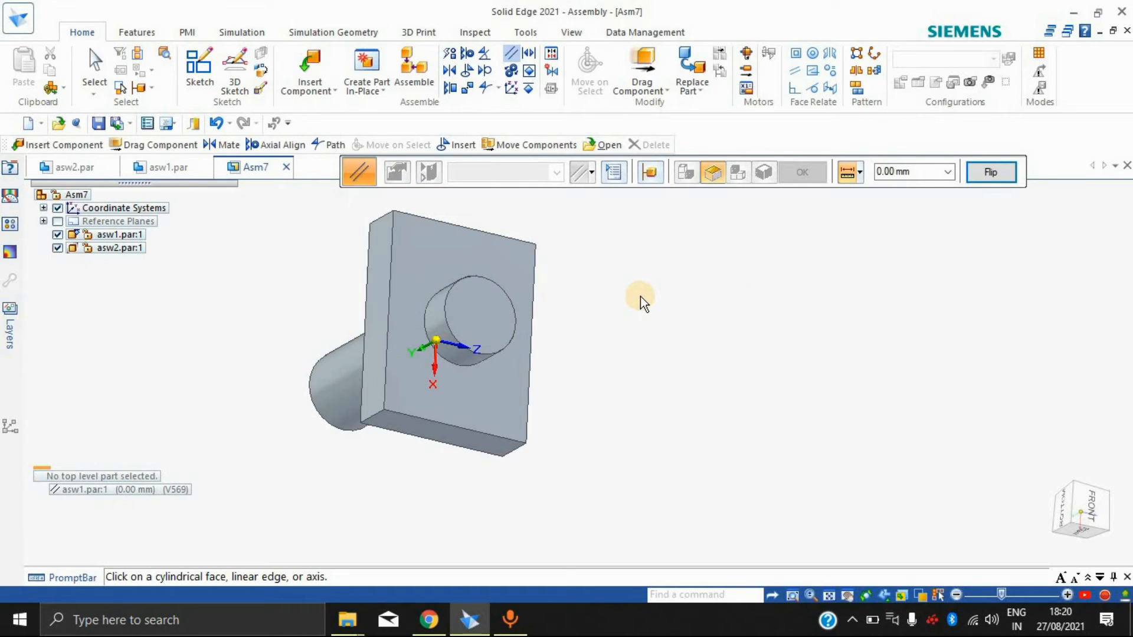
key("Escape")
key("ctrl+z")
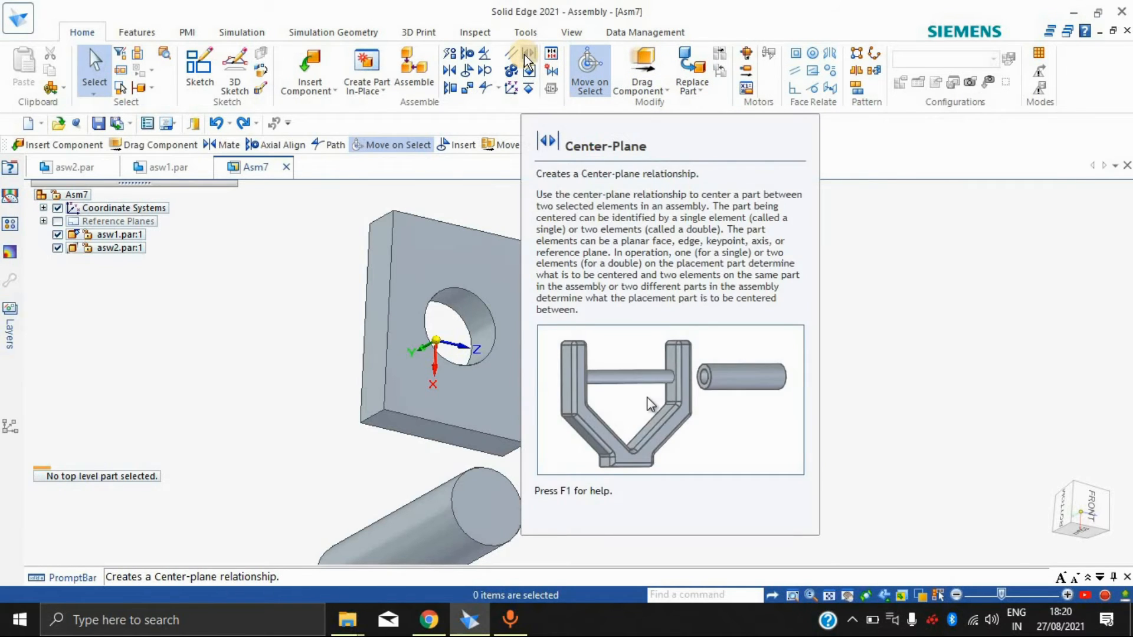
Step: Try a double Center-Plane relationship that centers the block's large faces between the cylinder's two end faces
left_click(524, 54)
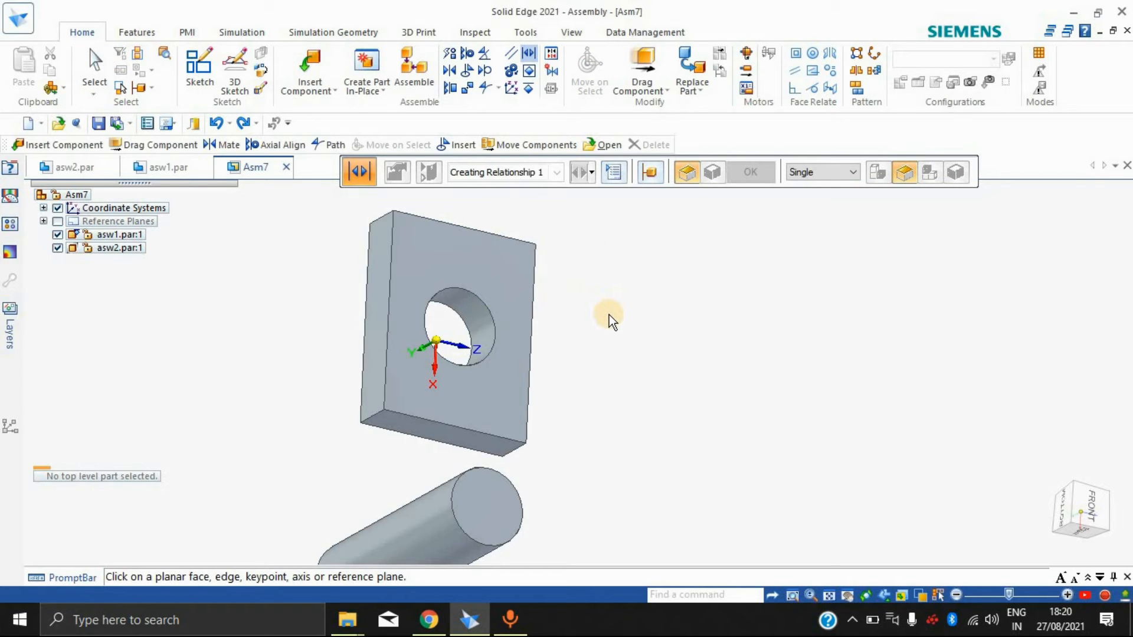
left_click(466, 253)
middle_click_drag(619, 314, 880, 298)
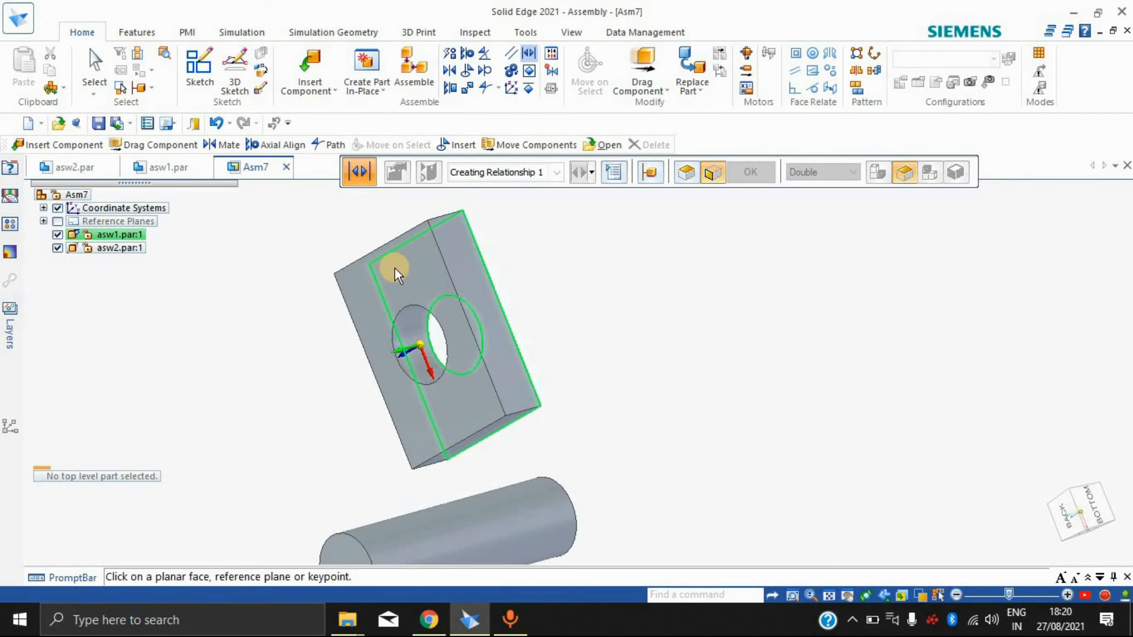
middle_click_drag(705, 471, 410, 397)
middle_click_drag(860, 389, 409, 392)
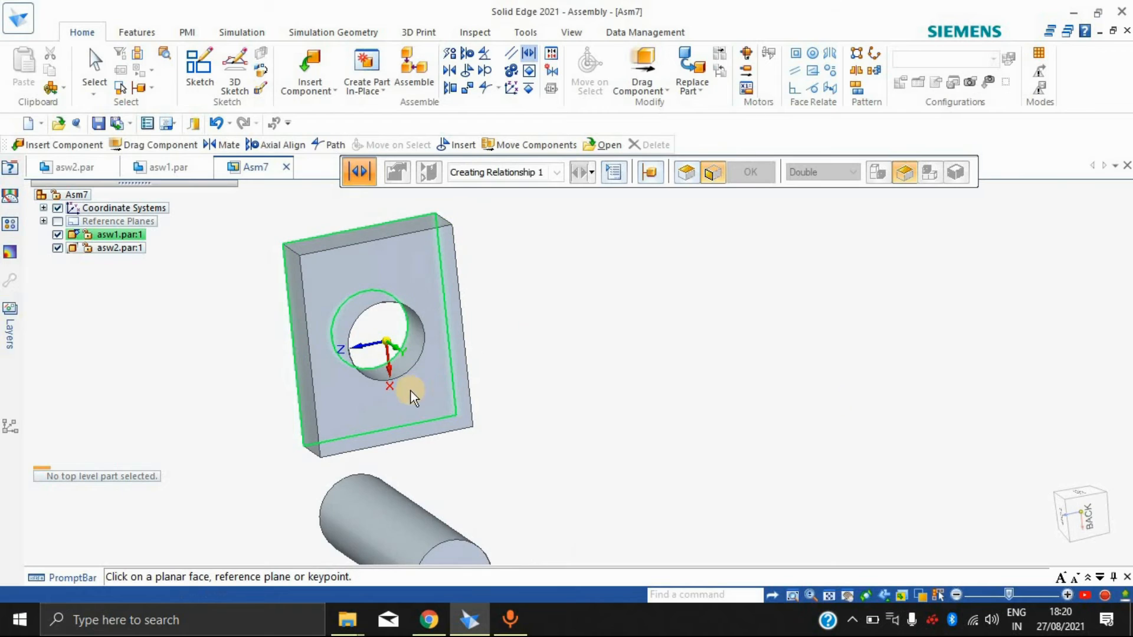
middle_click_drag(345, 480, 265, 493)
left_click(554, 494)
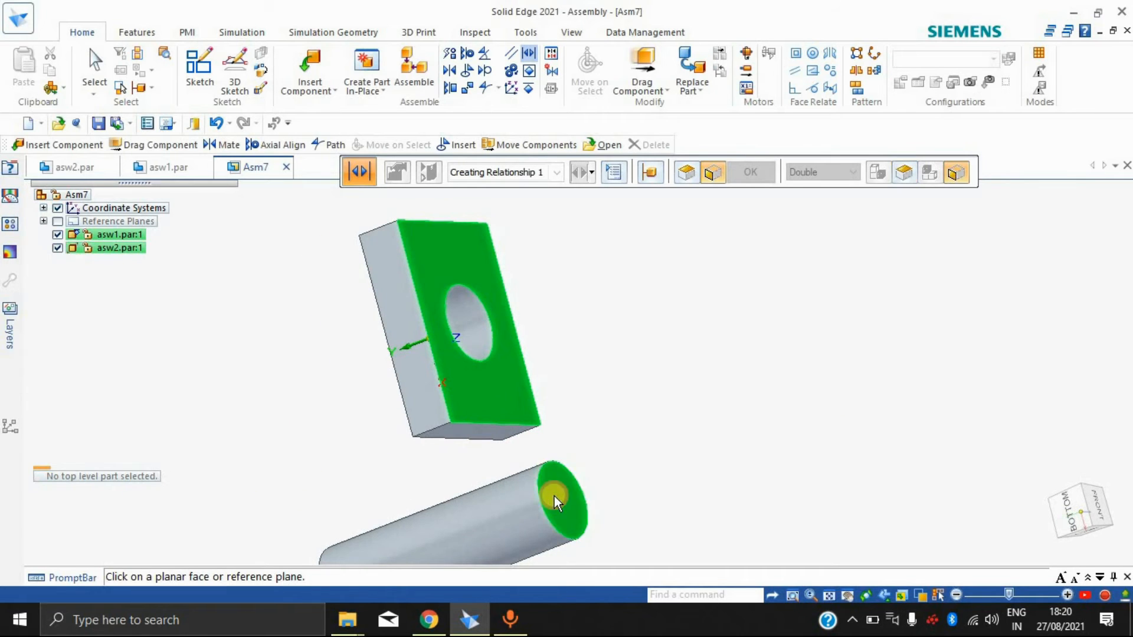
left_click(956, 171)
middle_click_drag(756, 372, 394, 496)
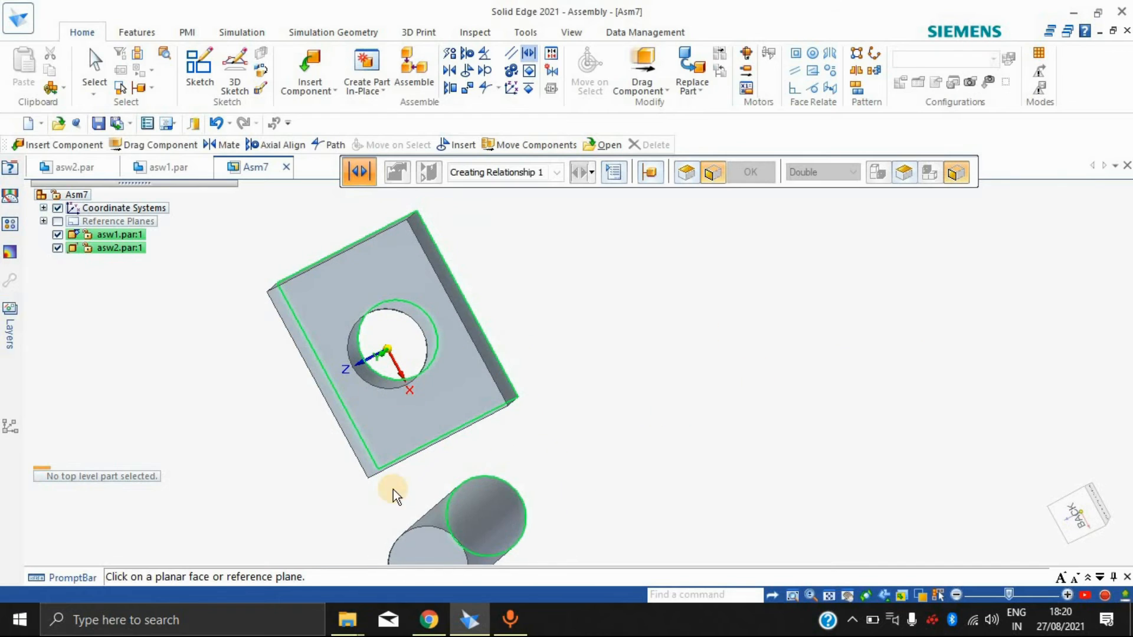
left_click(465, 466)
middle_click_drag(592, 388, 524, 443)
scroll(515, 452, "up", 3)
scroll(398, 425, "up", 3)
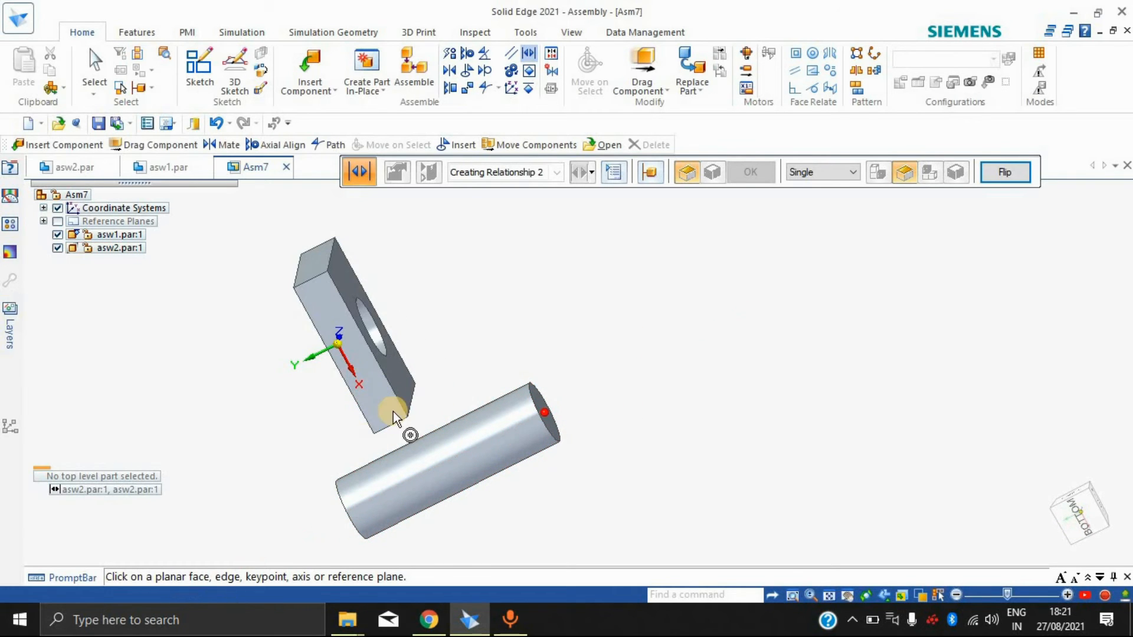
Step: Examine the center-plane placement of the cylinder relative to the block from several angles and leave the command
middle_click_drag(469, 301, 568, 342)
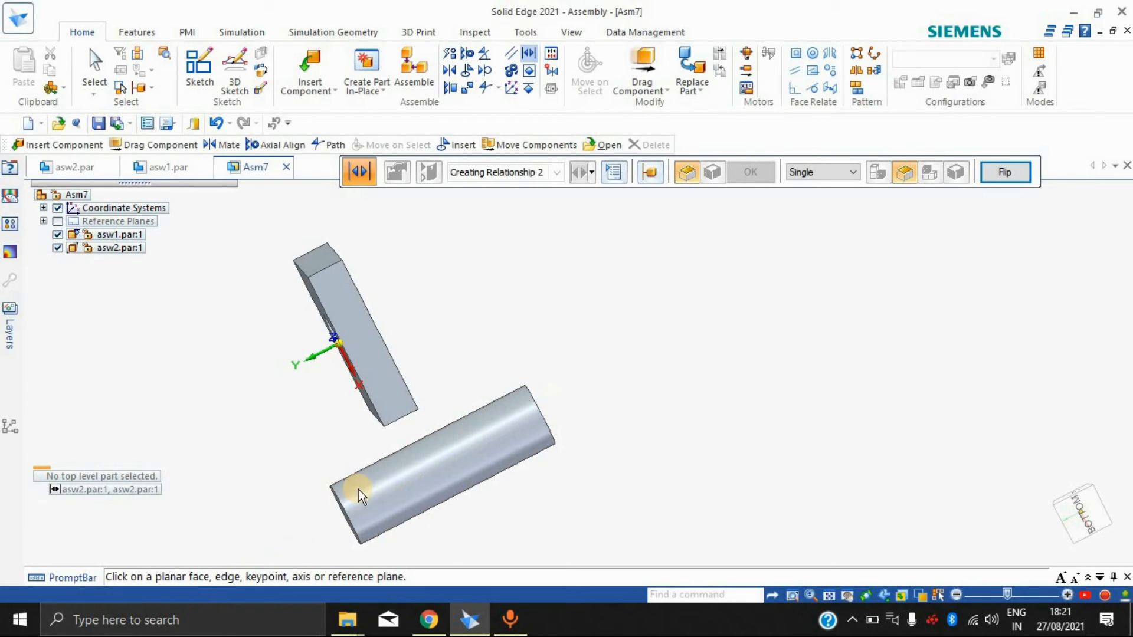
middle_click_drag(521, 336, 371, 392)
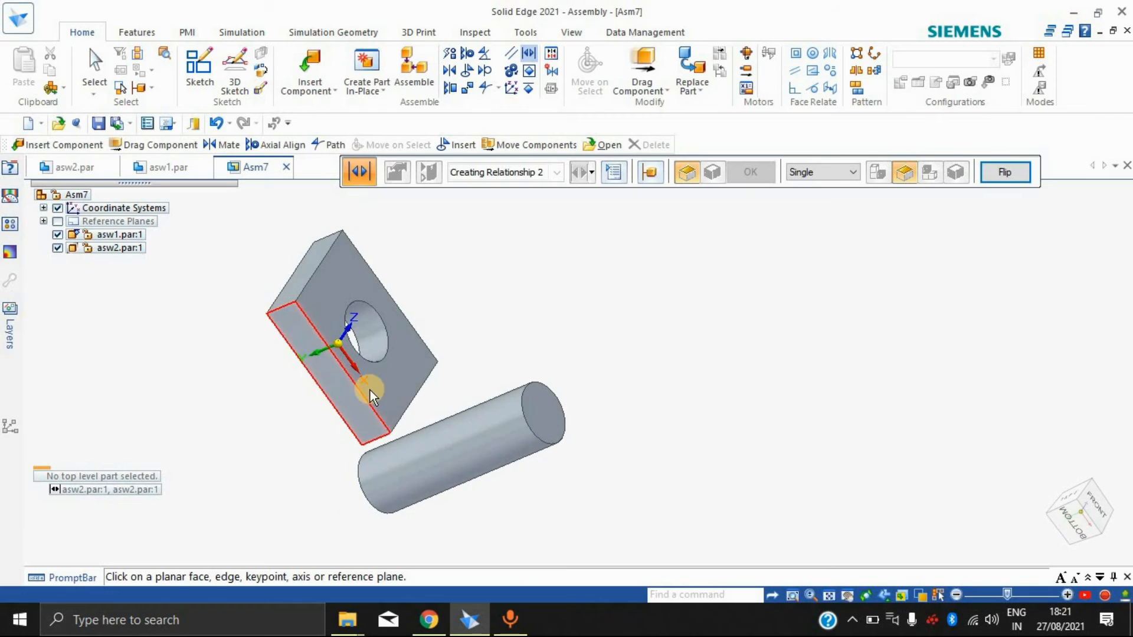
middle_click_drag(646, 442, 576, 425)
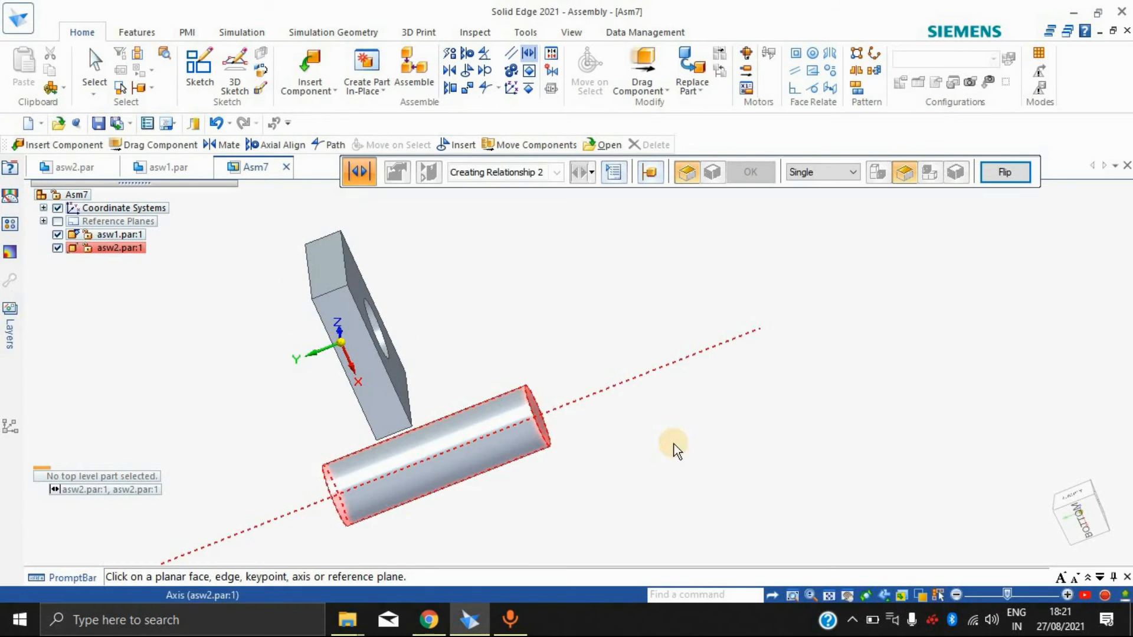
middle_click_drag(521, 425, 534, 451)
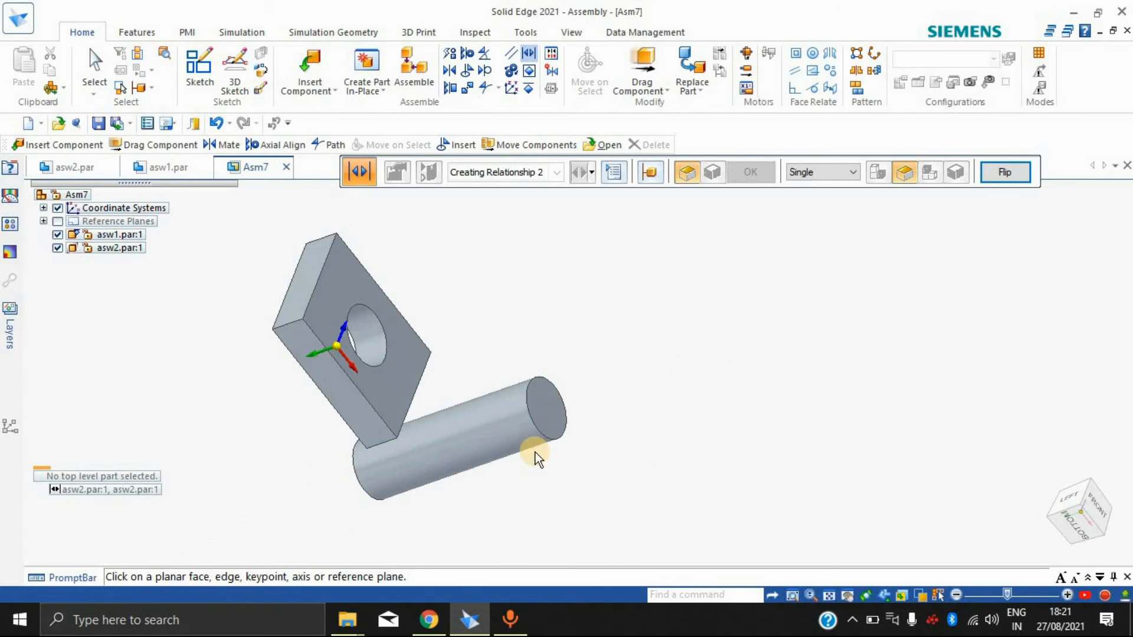
middle_click_drag(407, 498, 279, 470)
middle_click_drag(643, 435, 516, 441)
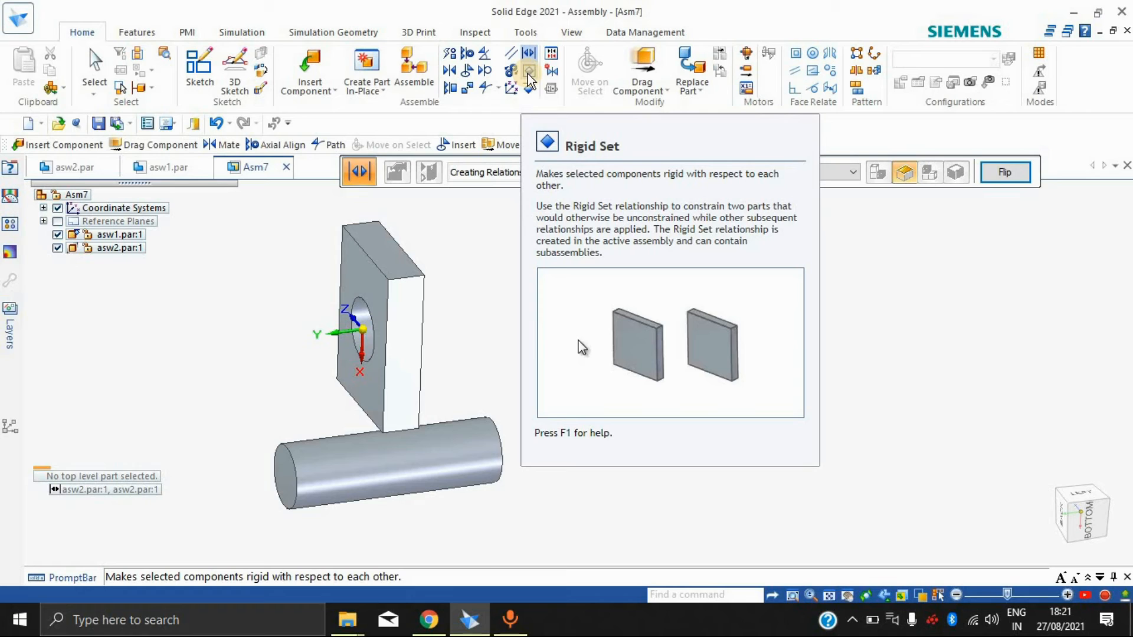
middle_click_drag(619, 296, 564, 258)
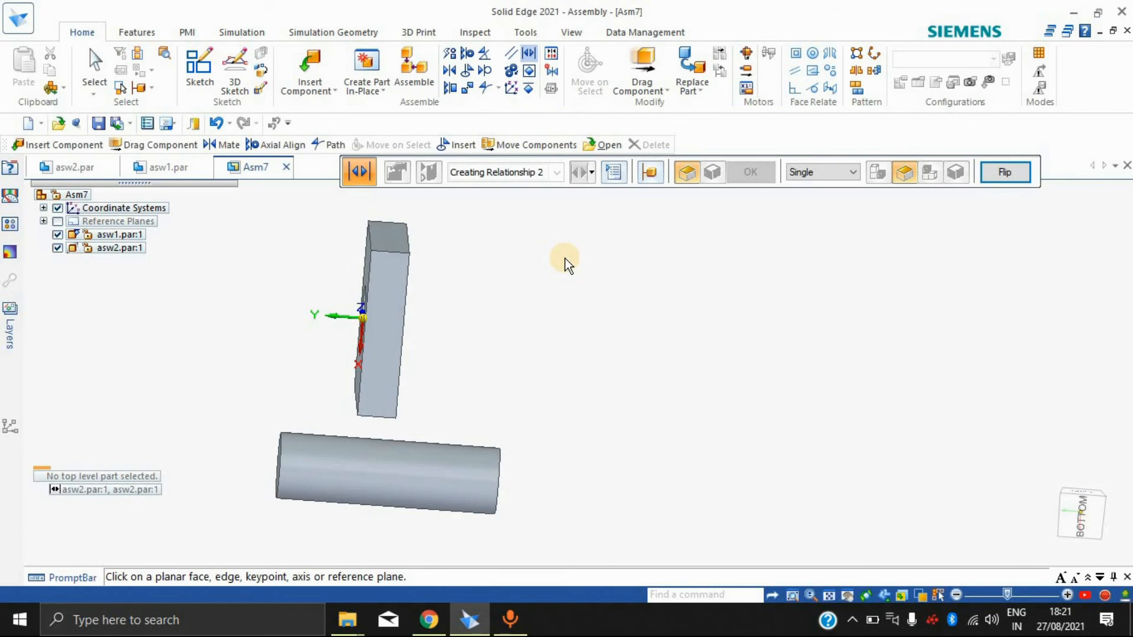
key("Escape")
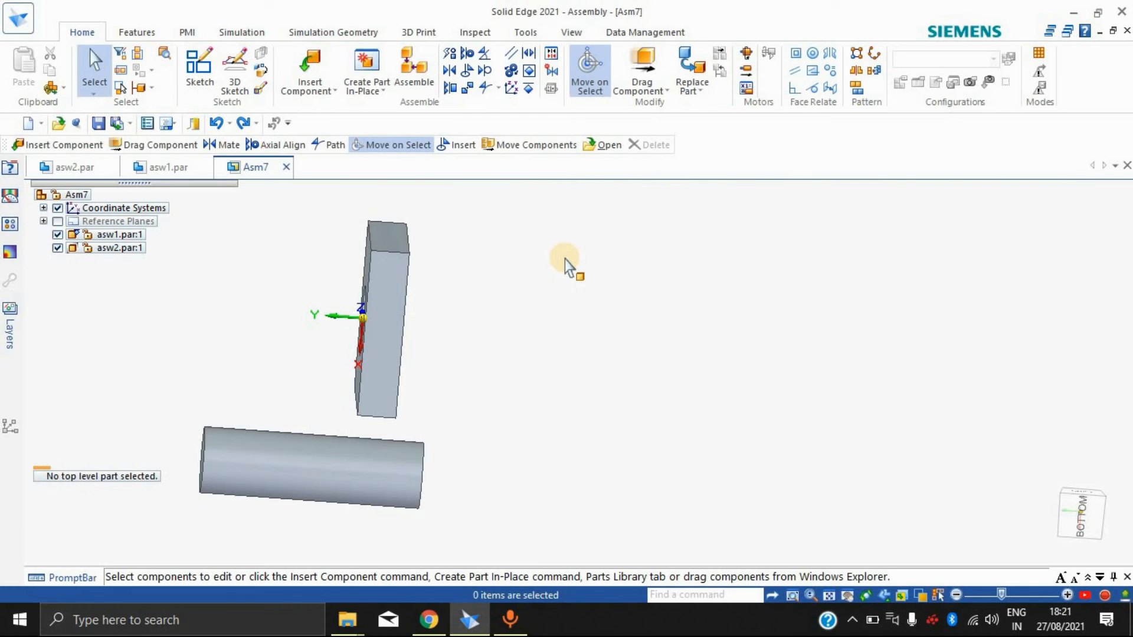
Step: Insert a second asw2 cylinder from the Parts Library beside the first one without assigning any relationship
left_click(328, 88)
left_click(335, 107)
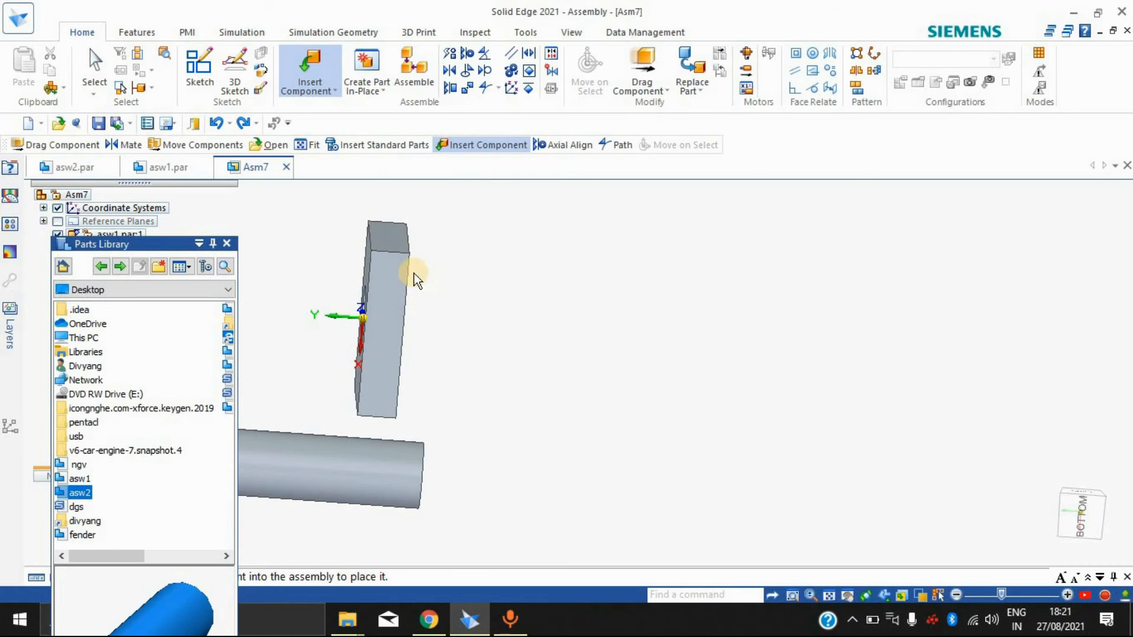
left_click_drag(87, 494, 538, 426)
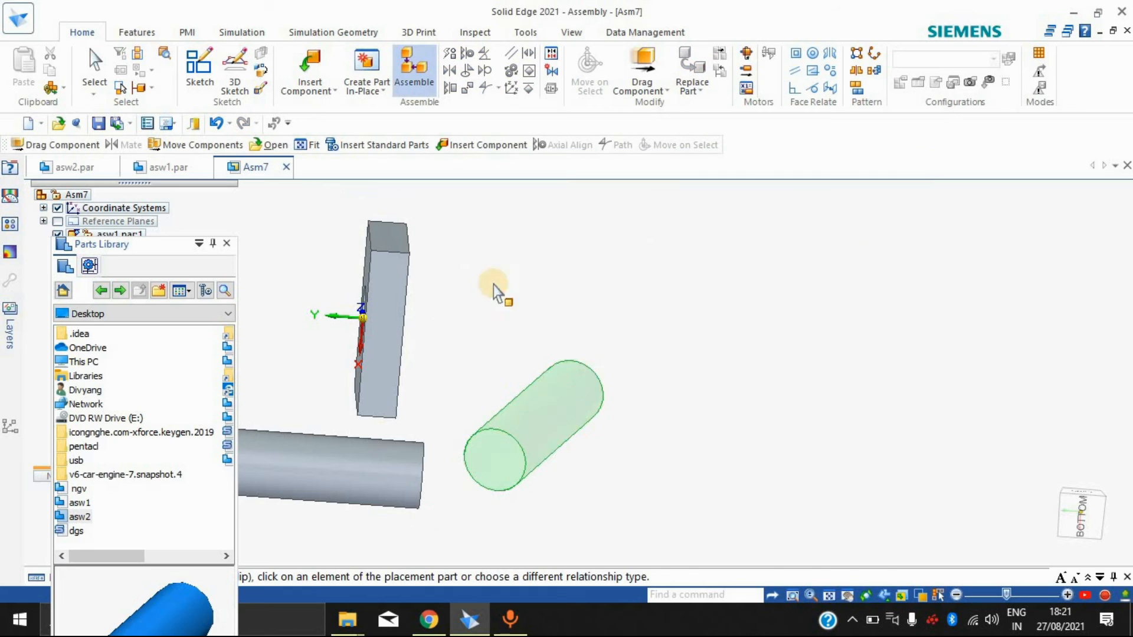
key("Escape")
Step: Make the two asw2 cylinders a rigid set with shared relationships set to Suppress
left_click(536, 68)
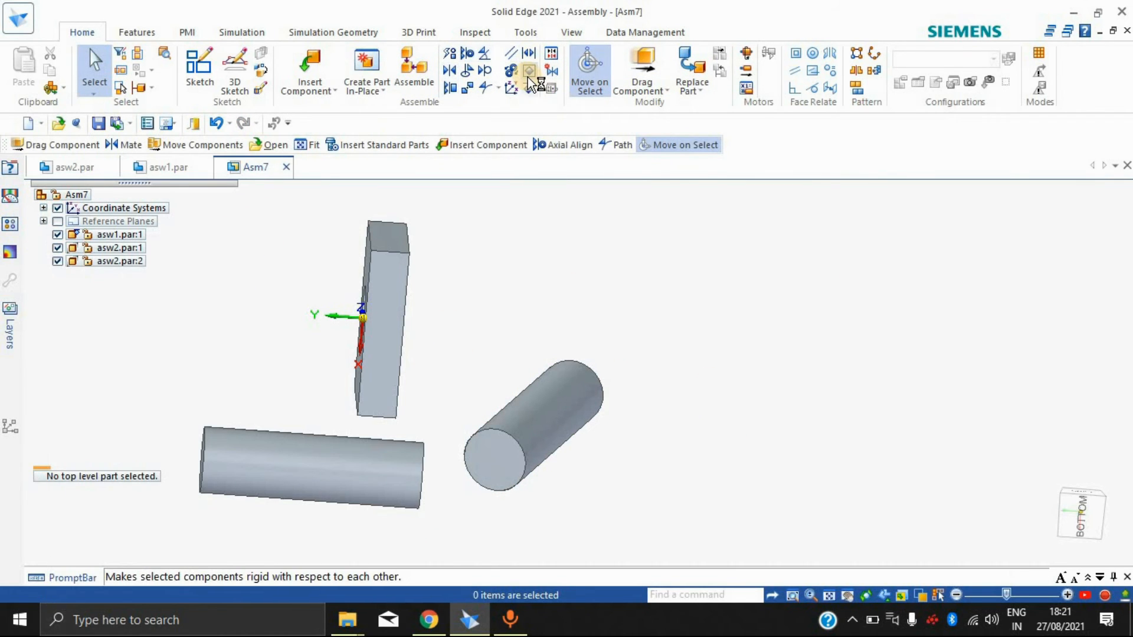
left_click(526, 459)
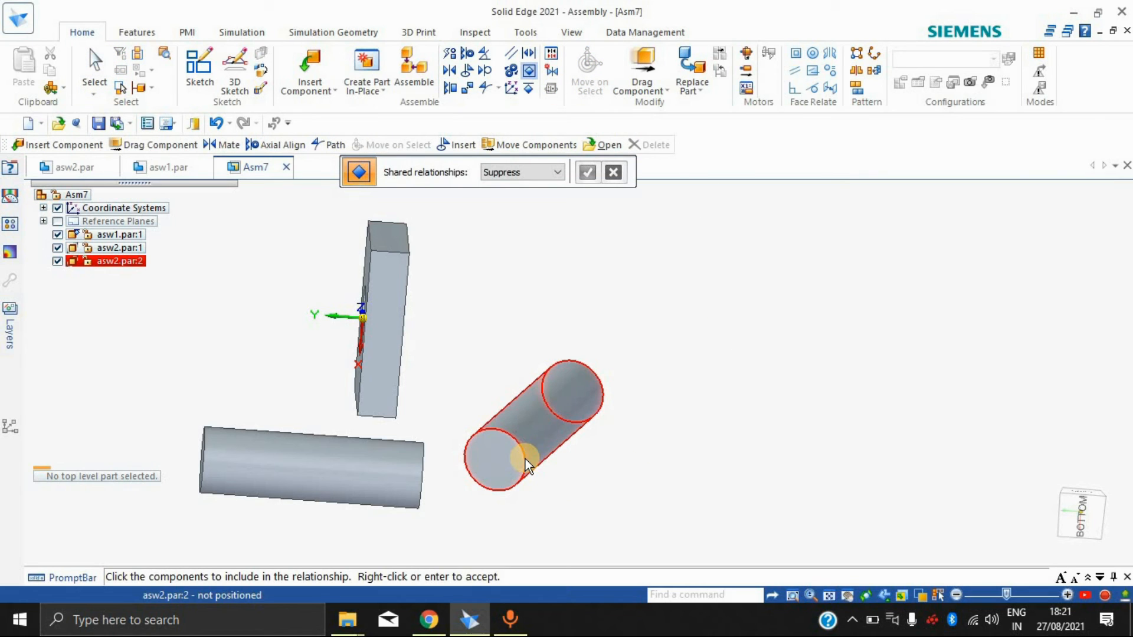
left_click(376, 467)
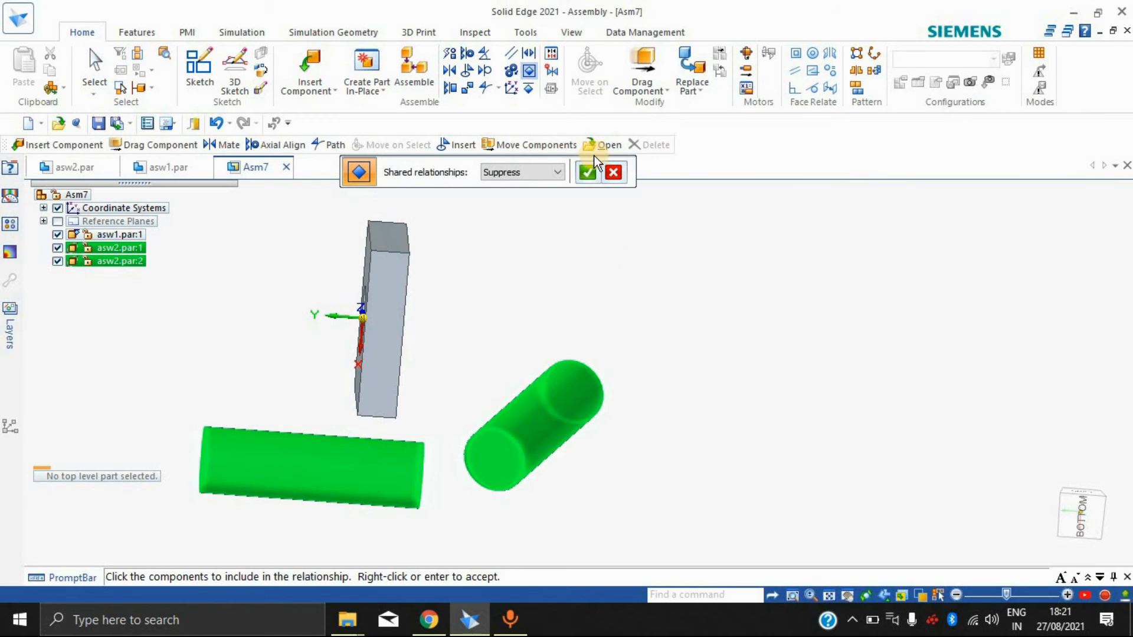
left_click(588, 172)
Step: Test the rigid set by moving the cylinders away from the block with Drag Component under default analysis options, and revert the move
left_click(637, 62)
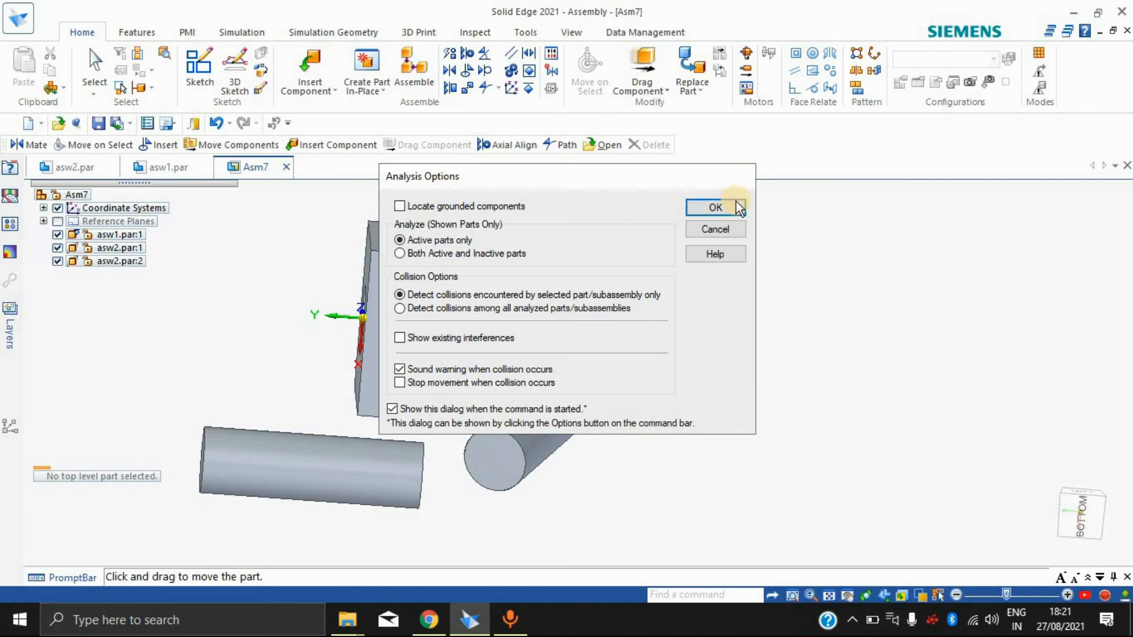
left_click(714, 207)
left_click_drag(577, 413, 654, 418)
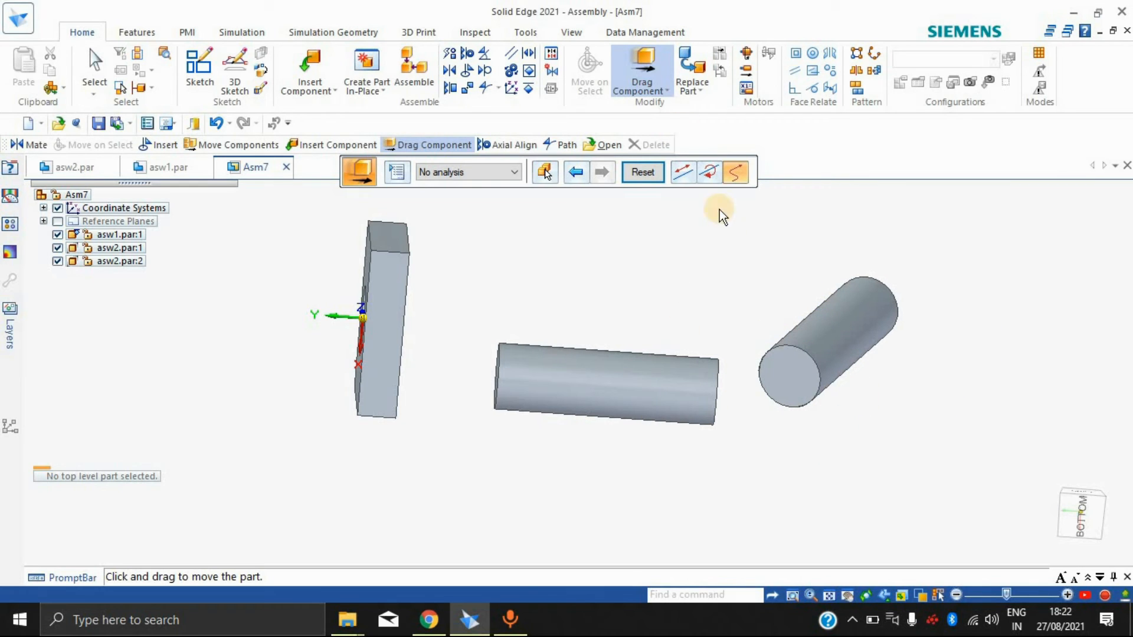
left_click(662, 172)
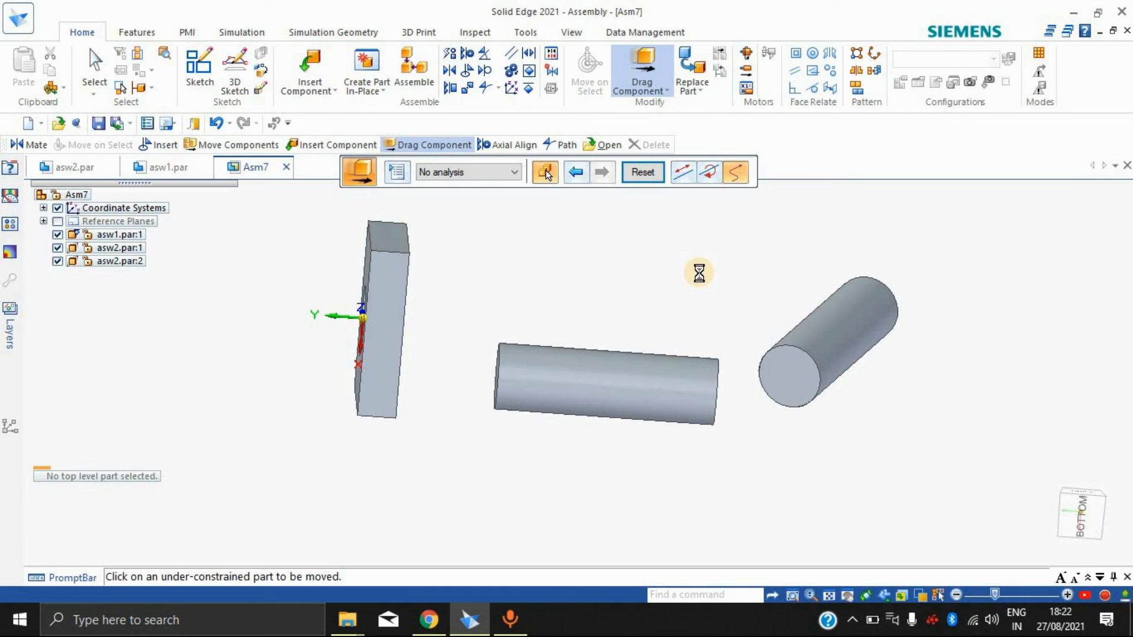
key("Escape")
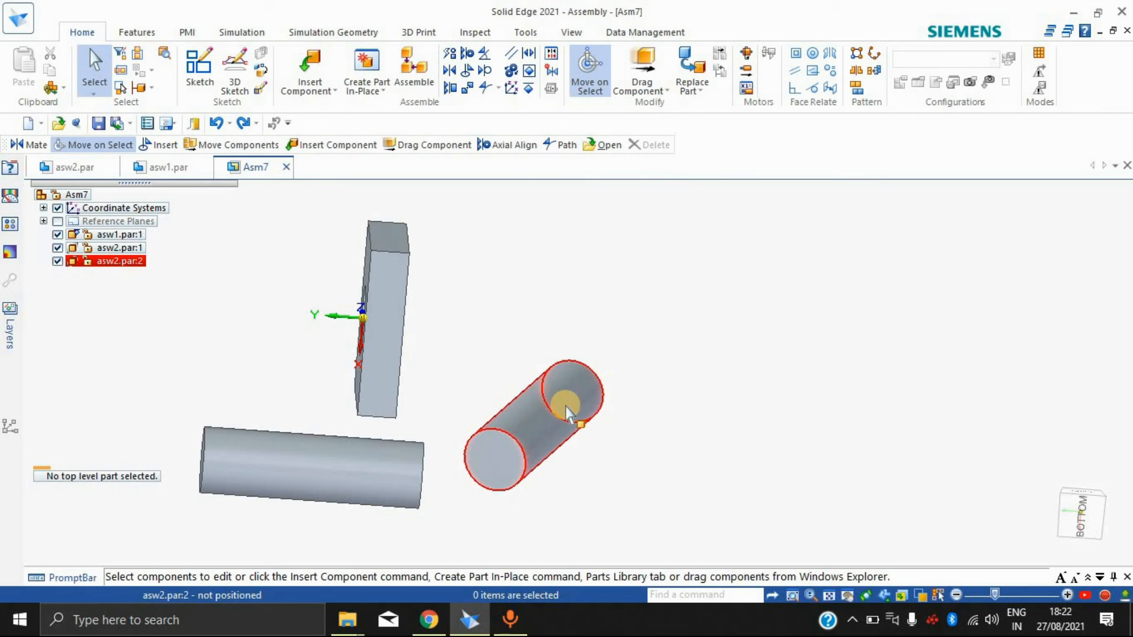
left_click(530, 88)
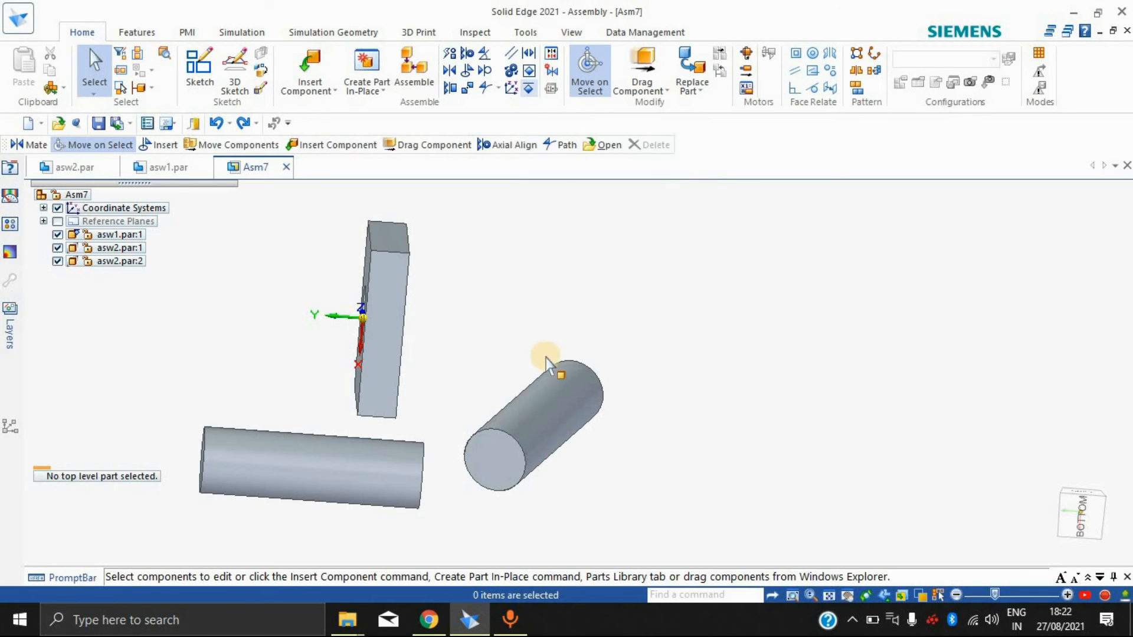
left_click(543, 396)
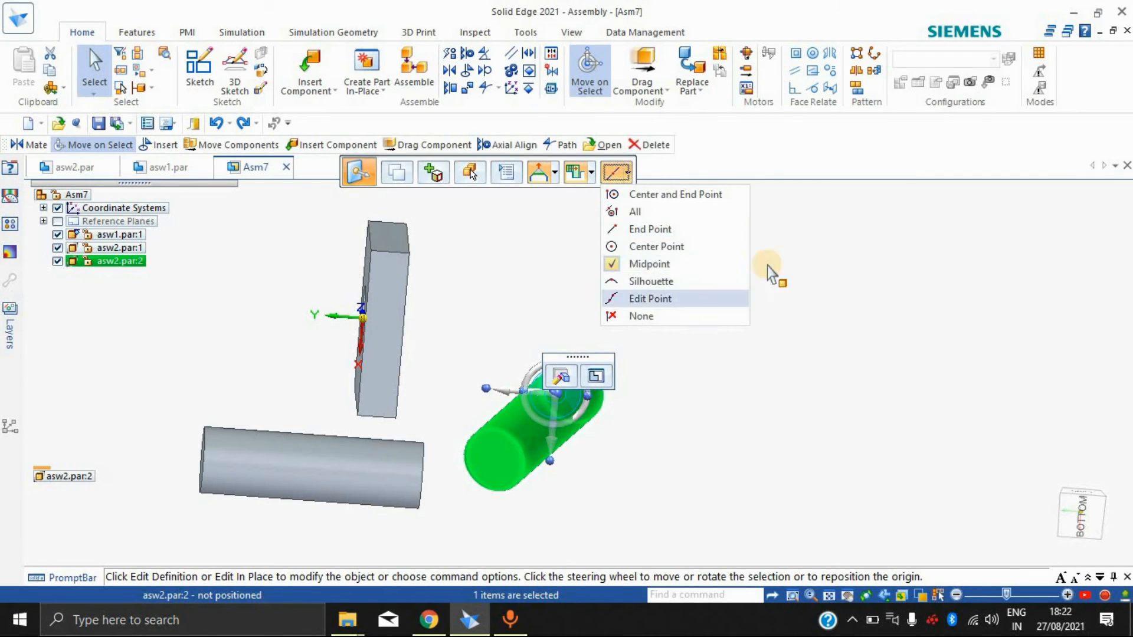
right_click(808, 311)
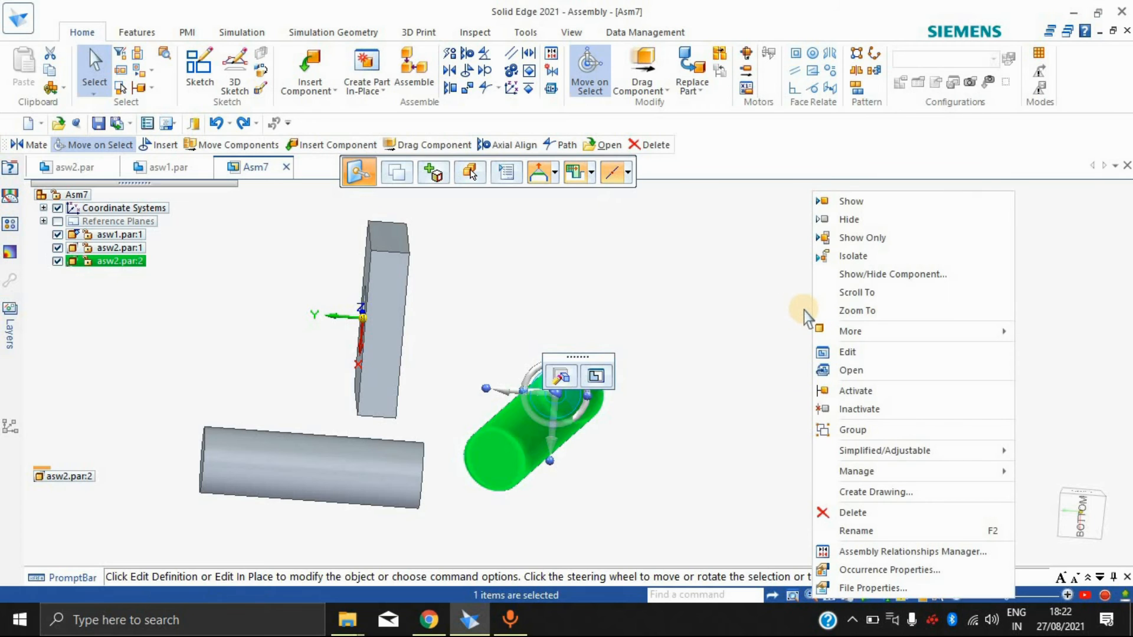
left_click(804, 310)
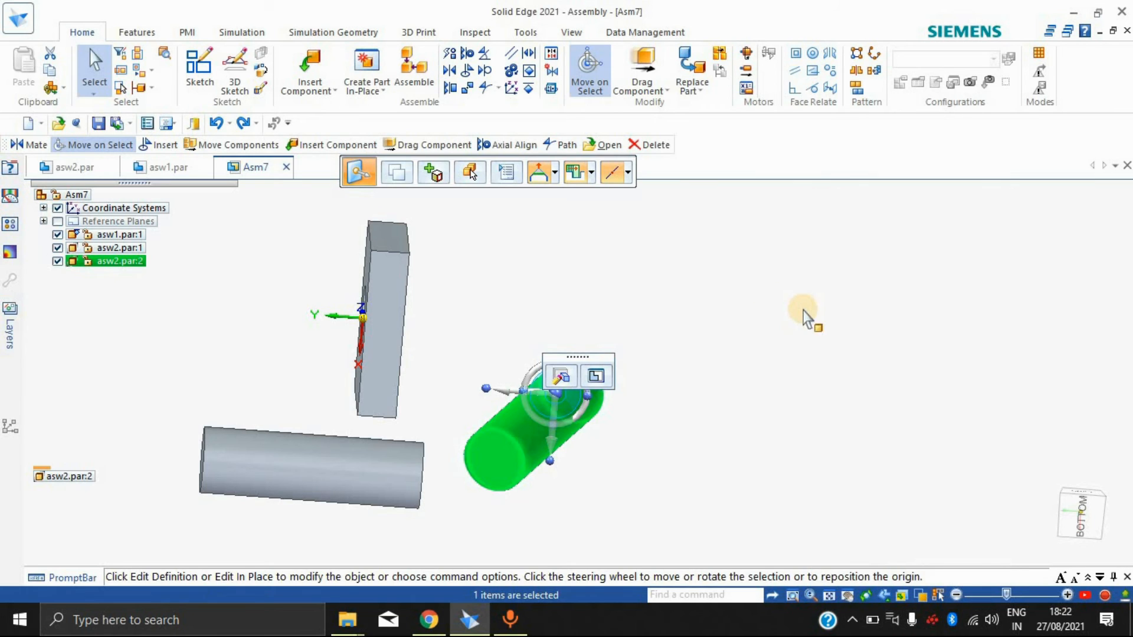
Step: Ground the second cylinder, asw2.par:2, in its current position with the Ground relationship
left_click(531, 89)
left_click(554, 420)
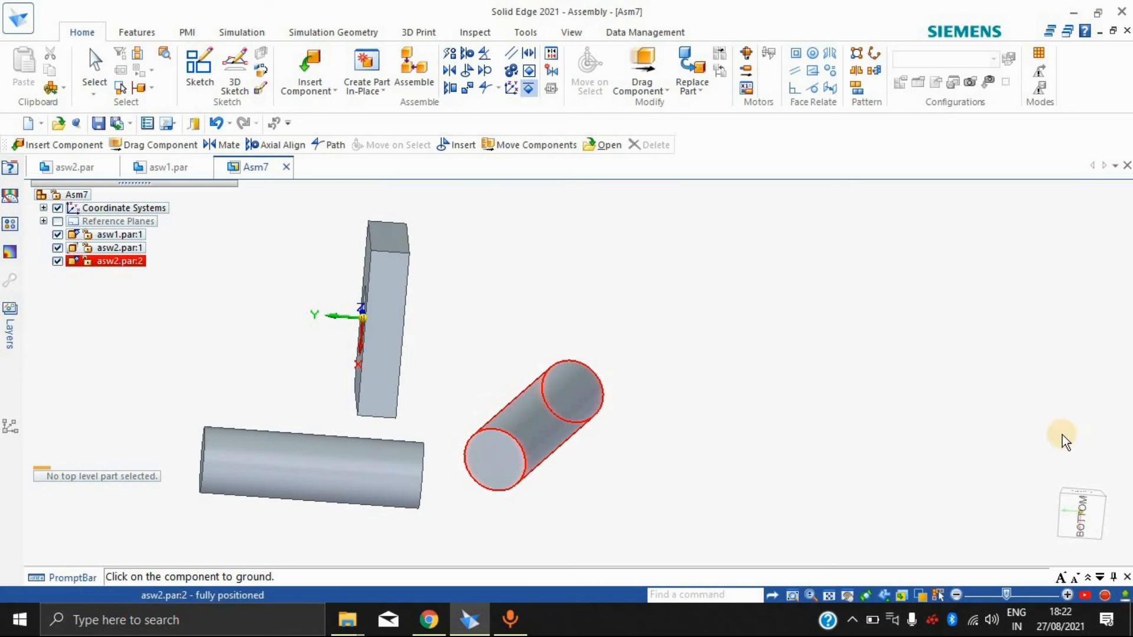
left_click(570, 408)
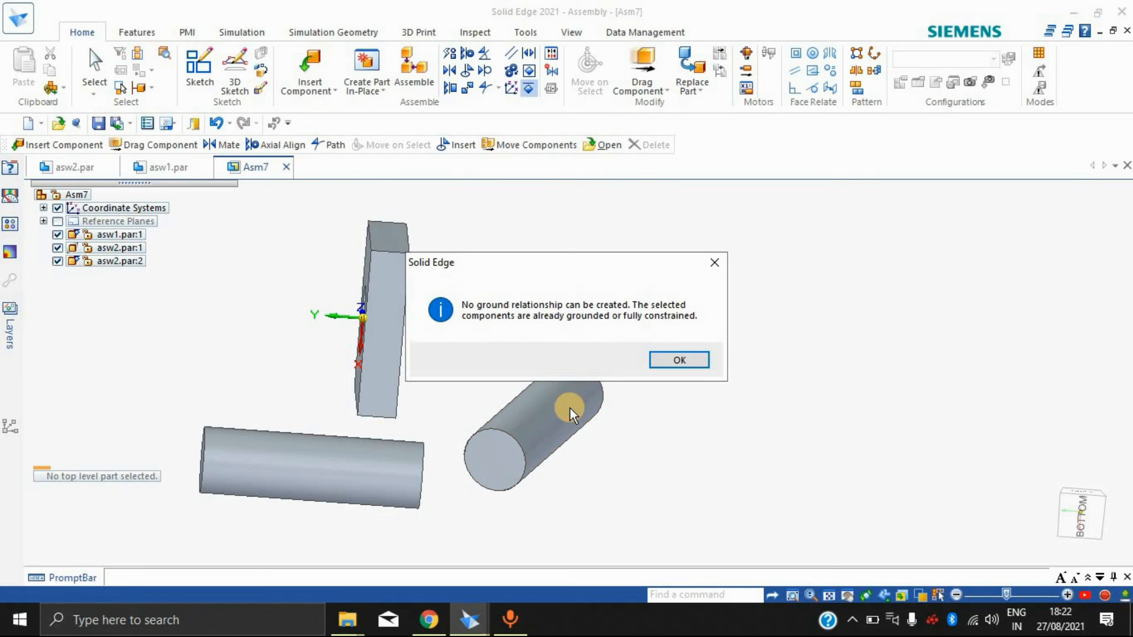
left_click(672, 360)
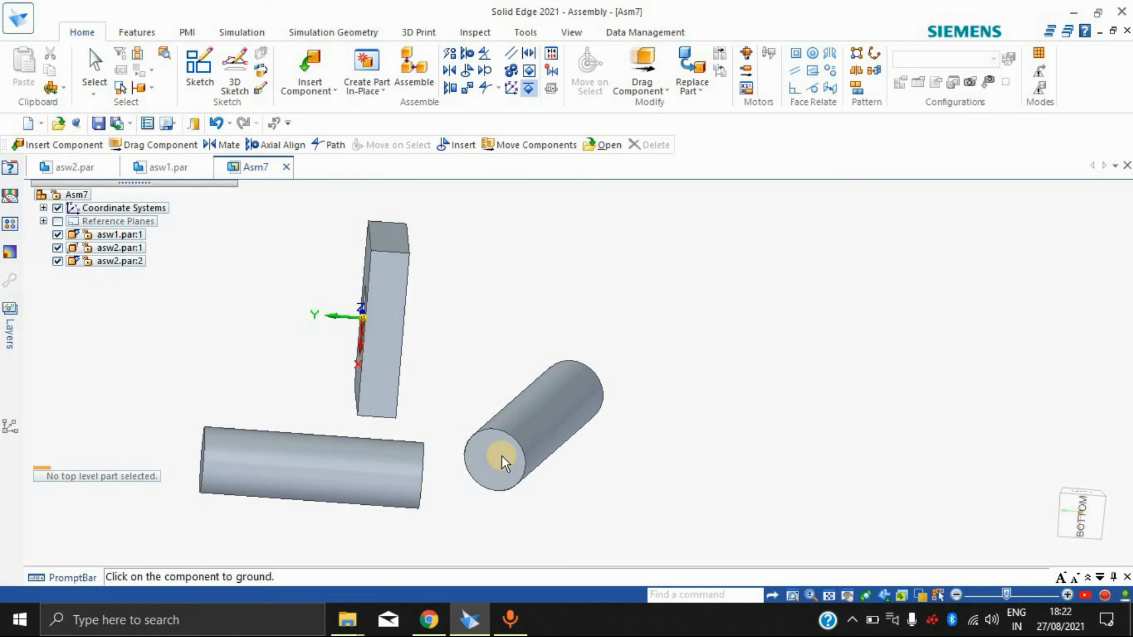
Step: Use FlashFit to axially align the first cylinder, asw2.par:1, with the hole in the asw1 block, leaving rotation unlocked
left_click(378, 455)
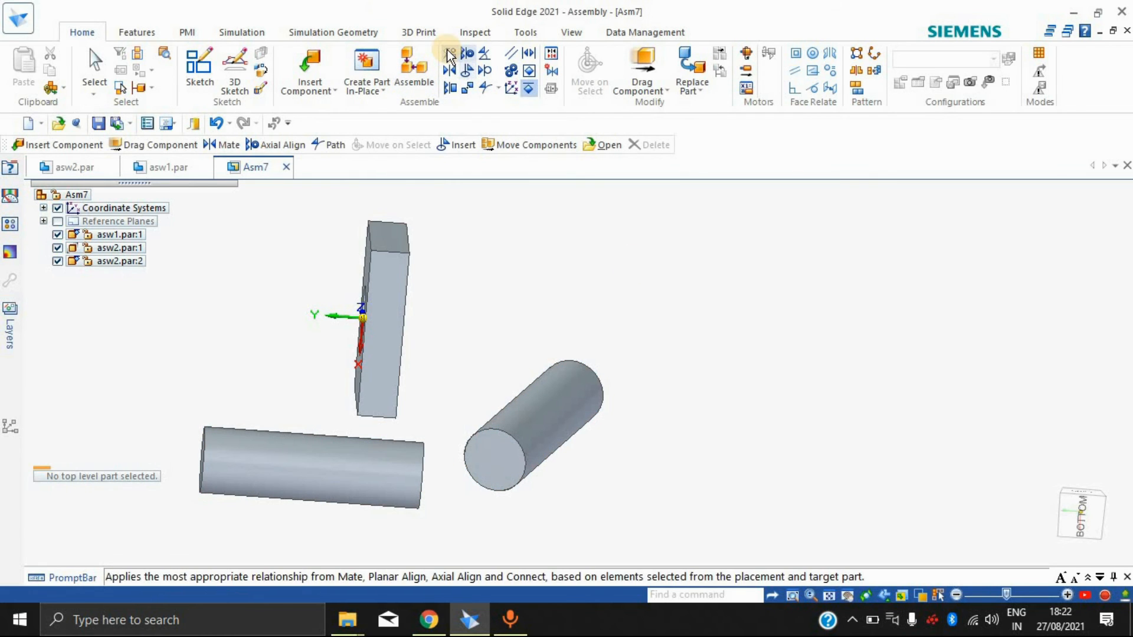
left_click(360, 465)
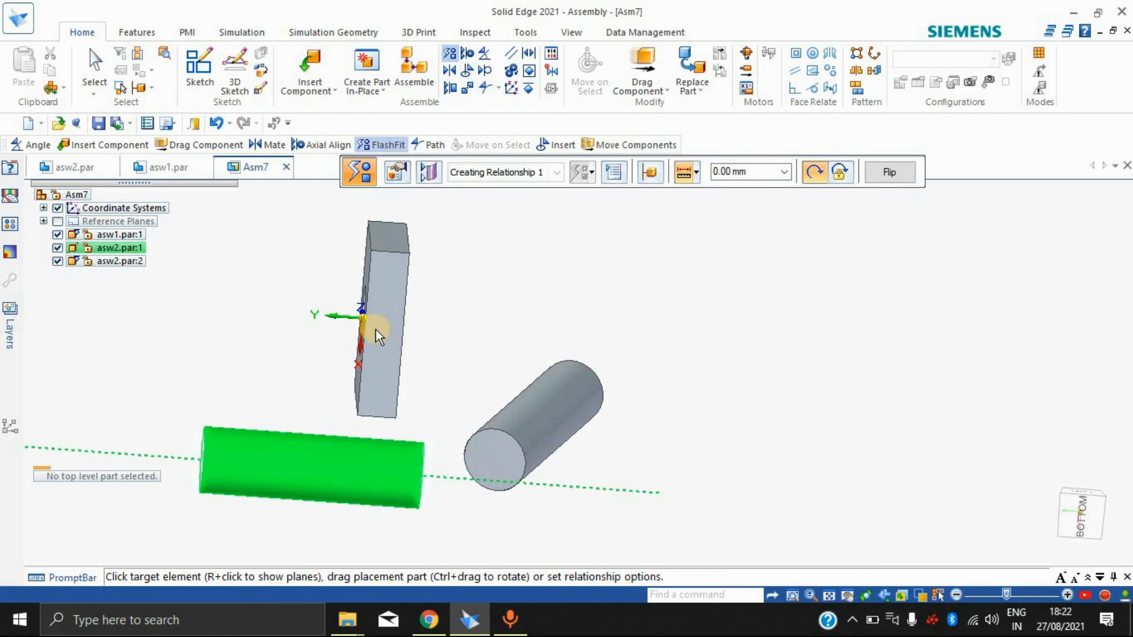
middle_click_drag(635, 277, 378, 335)
left_click(387, 296)
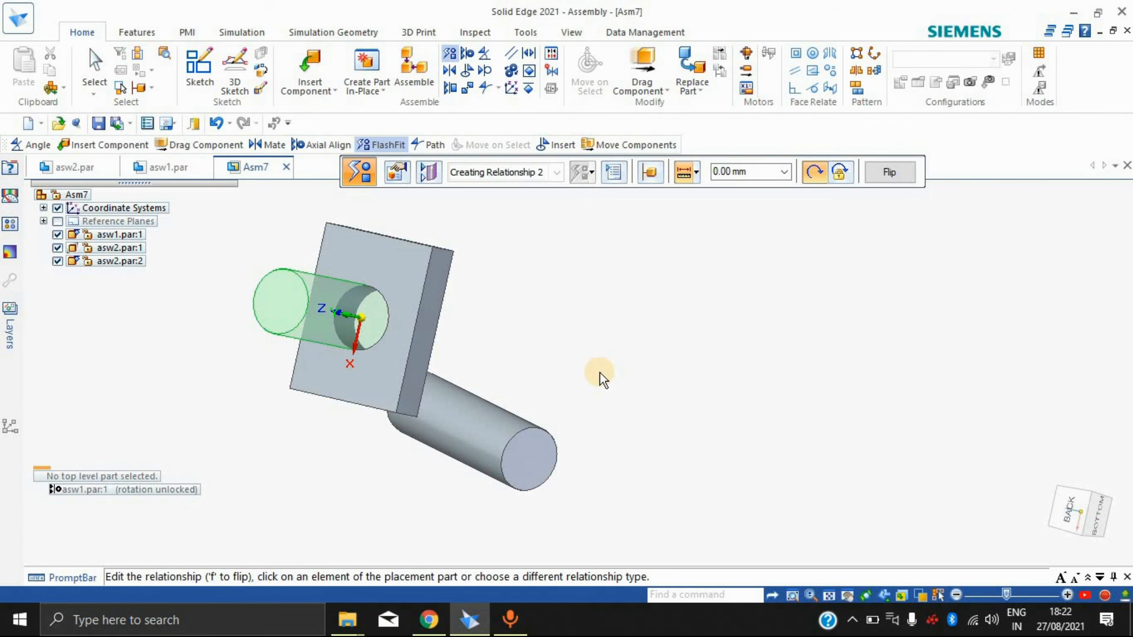
right_click(665, 329)
middle_click_drag(675, 288, 603, 323)
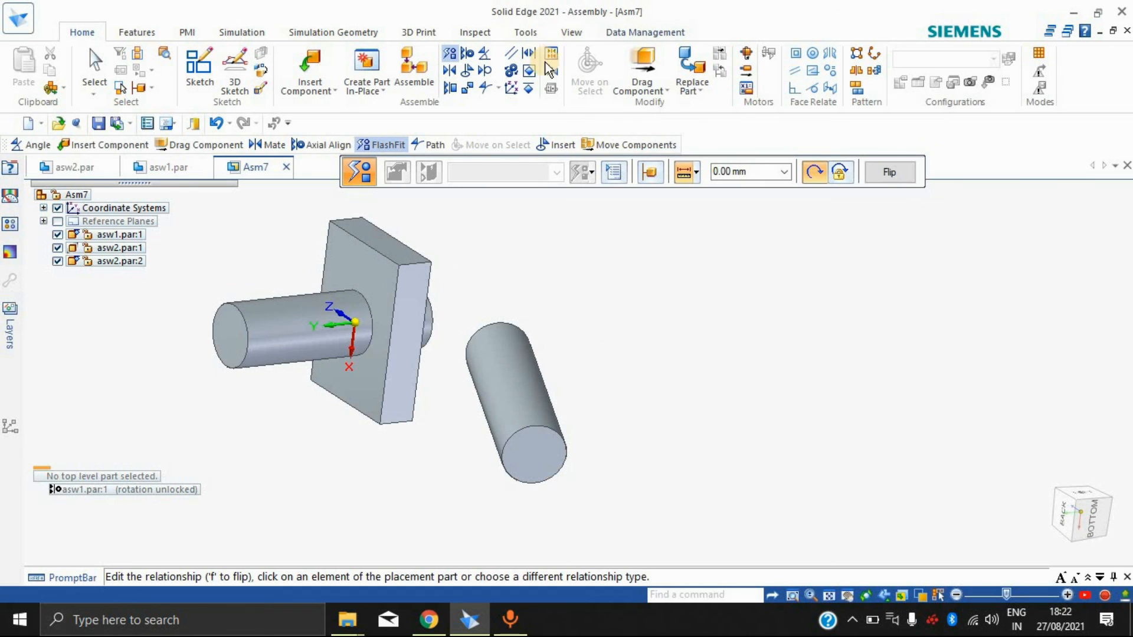
Step: Ground the asw2.par:1 cylinder inside the block's hole
left_click(529, 89)
left_click(307, 326)
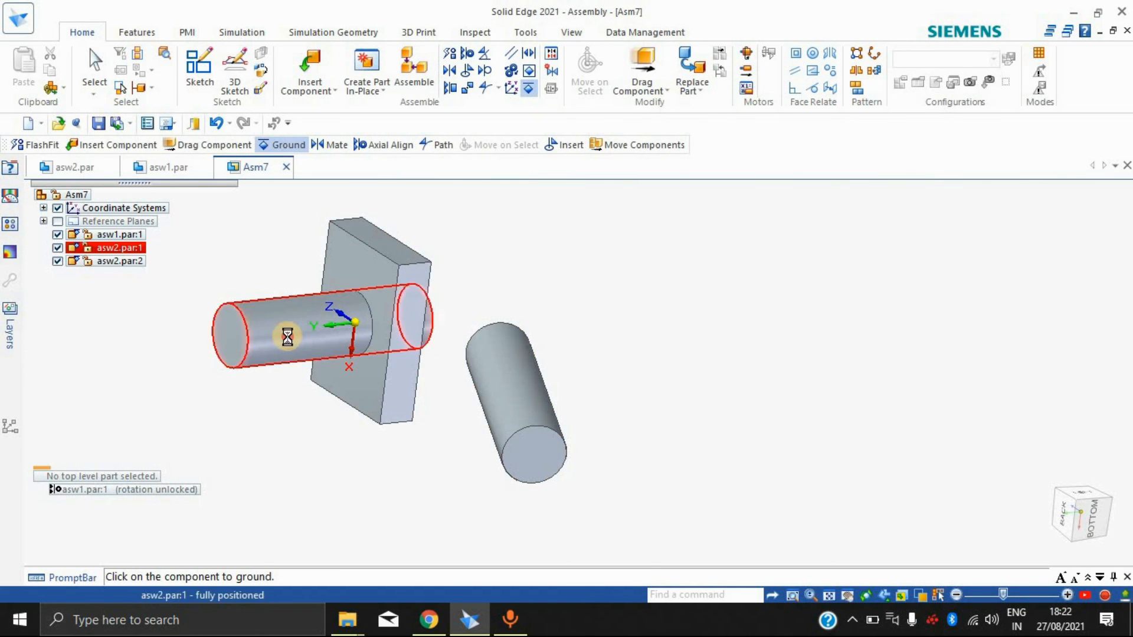
left_click(288, 340)
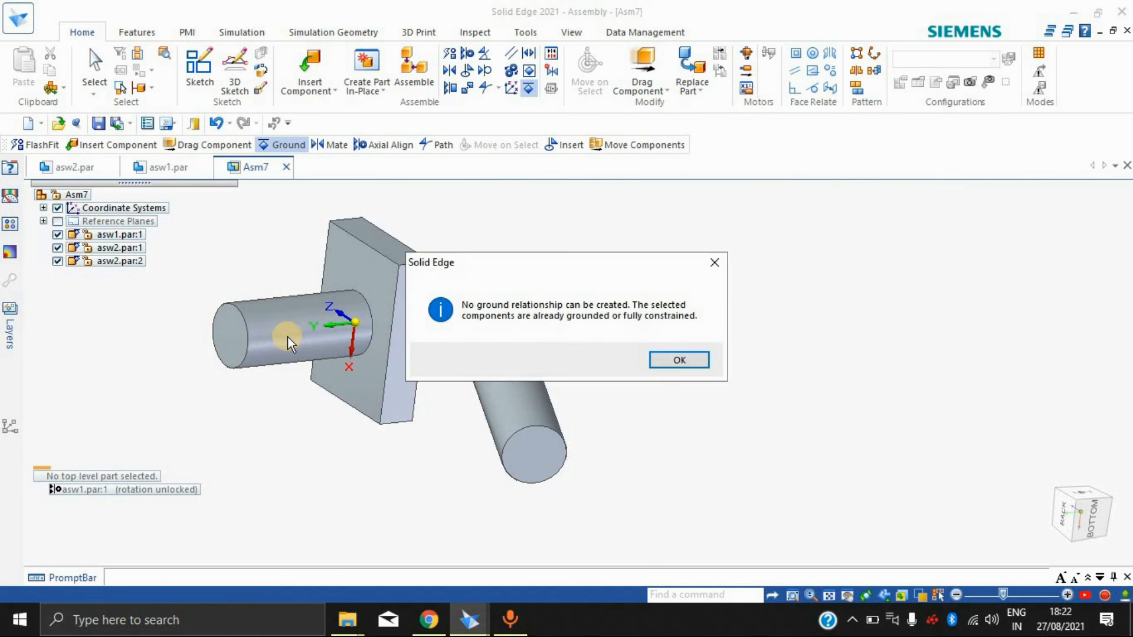
left_click(686, 361)
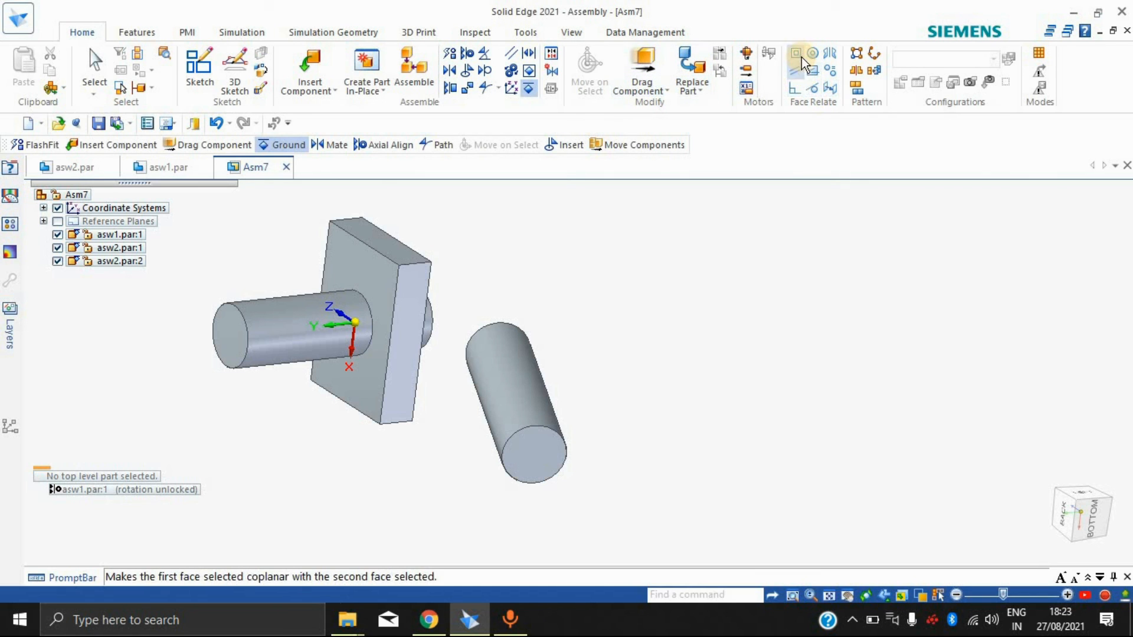
Step: Try to ground the cylinder in the block's hole again, and leave the Ground command
left_click(798, 77)
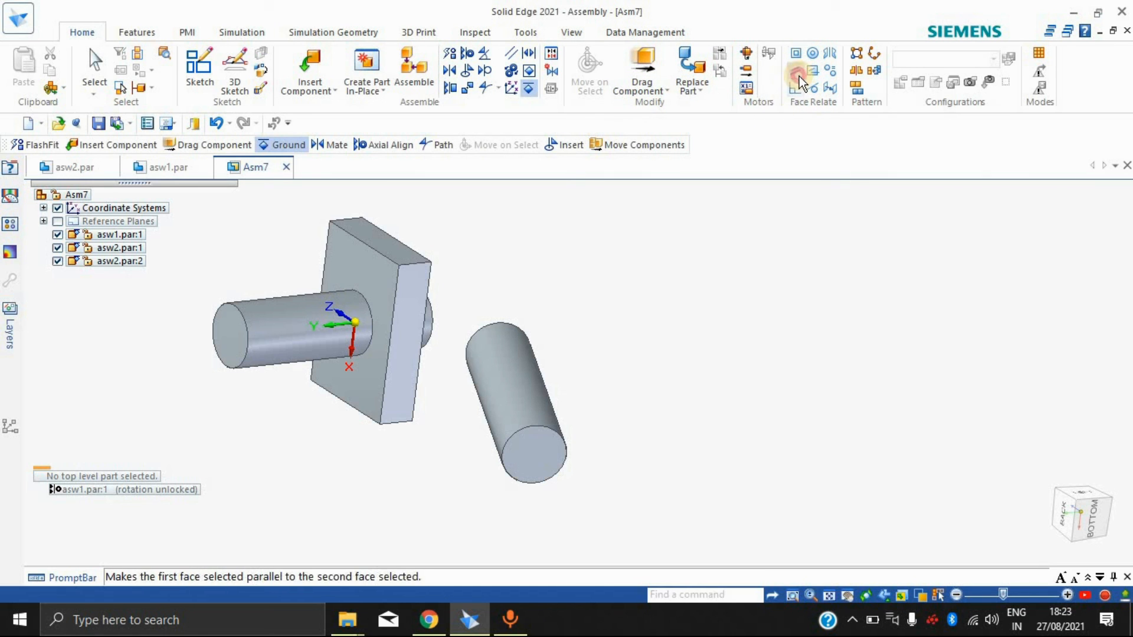
left_click(222, 338)
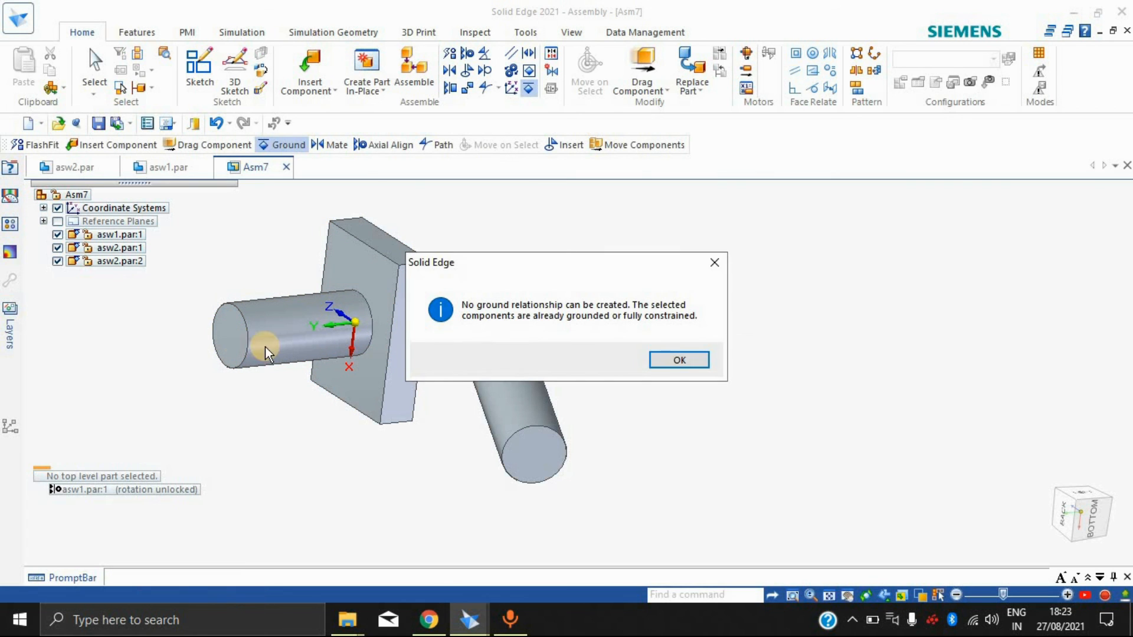
left_click(696, 358)
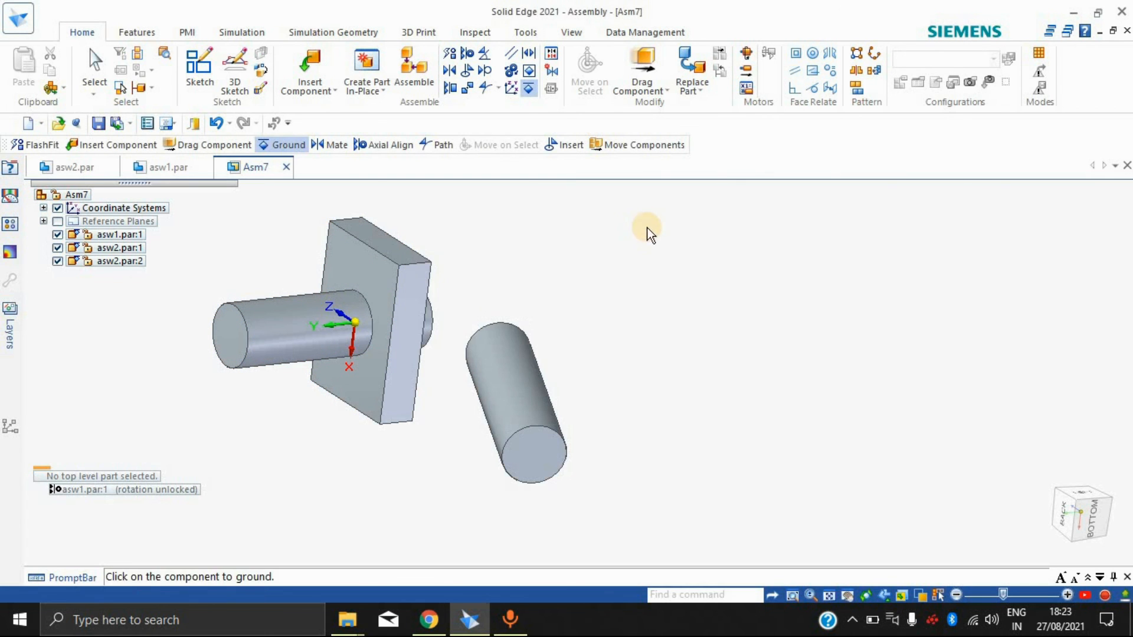
right_click(710, 286)
right_click(713, 284)
left_click(821, 148)
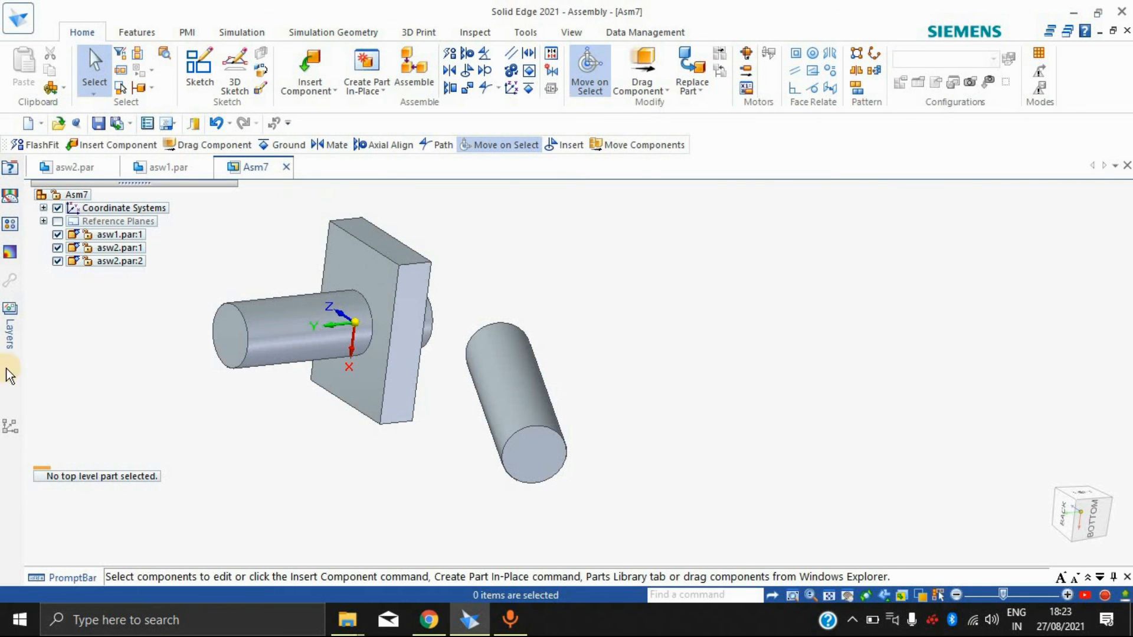
scroll(531, 354, "down", 3)
scroll(450, 336, "up", 3)
scroll(328, 298, "down", 3)
scroll(371, 314, "up", 3)
scroll(399, 362, "down", 3)
scroll(579, 313, "down", 3)
scroll(579, 314, "up", 3)
scroll(579, 314, "down", 3)
scroll(579, 314, "up", 3)
middle_click_drag(741, 346, 521, 325)
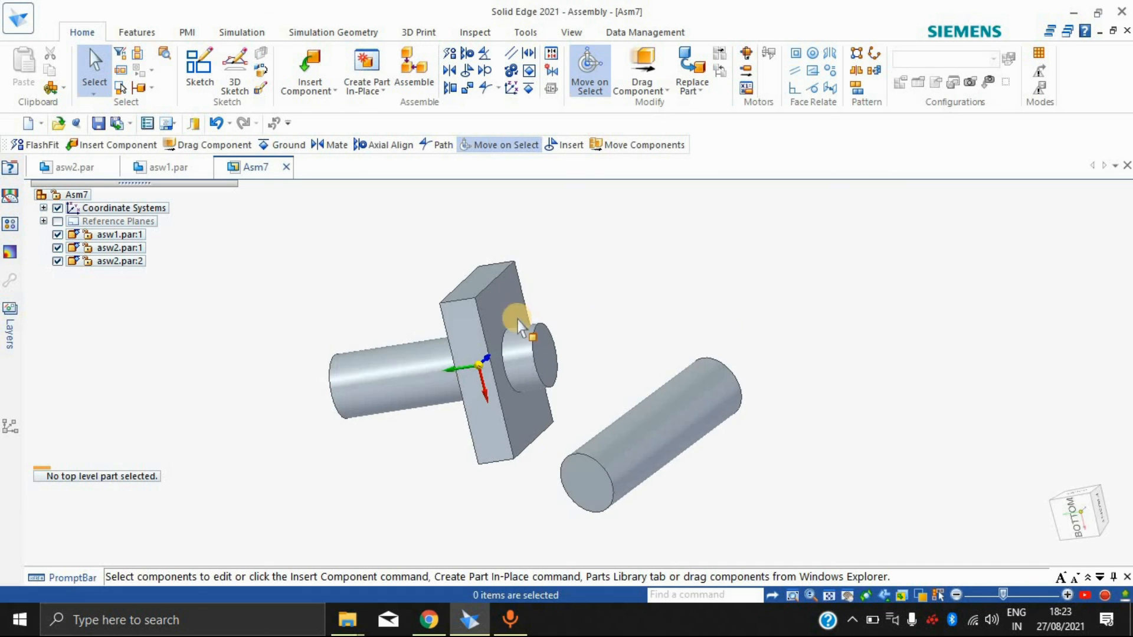
left_click(384, 90)
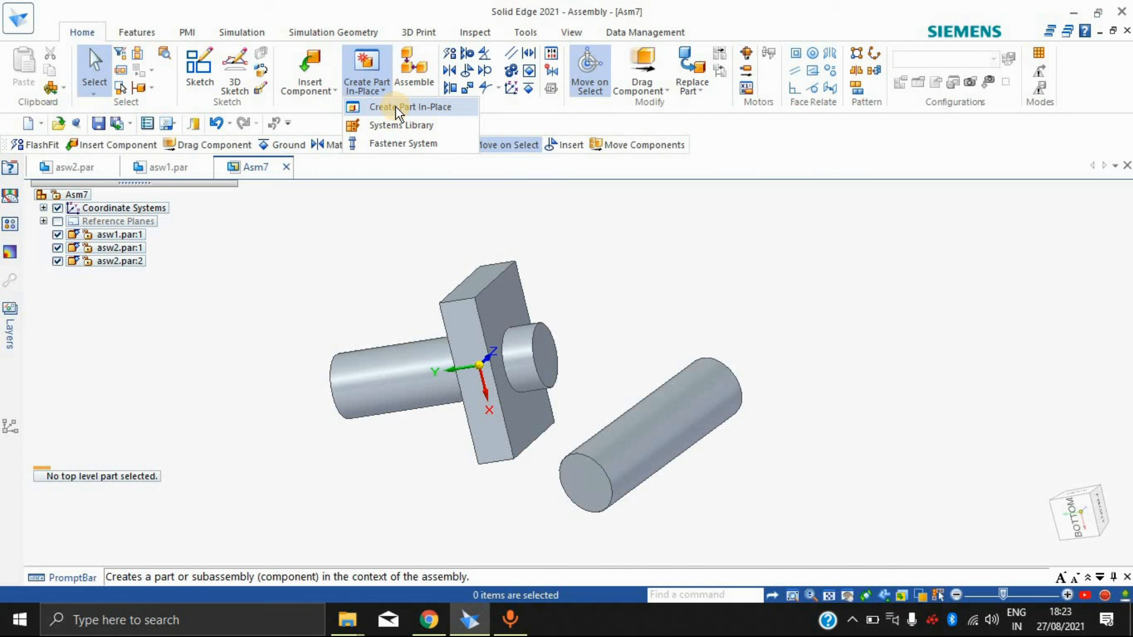
left_click(648, 301)
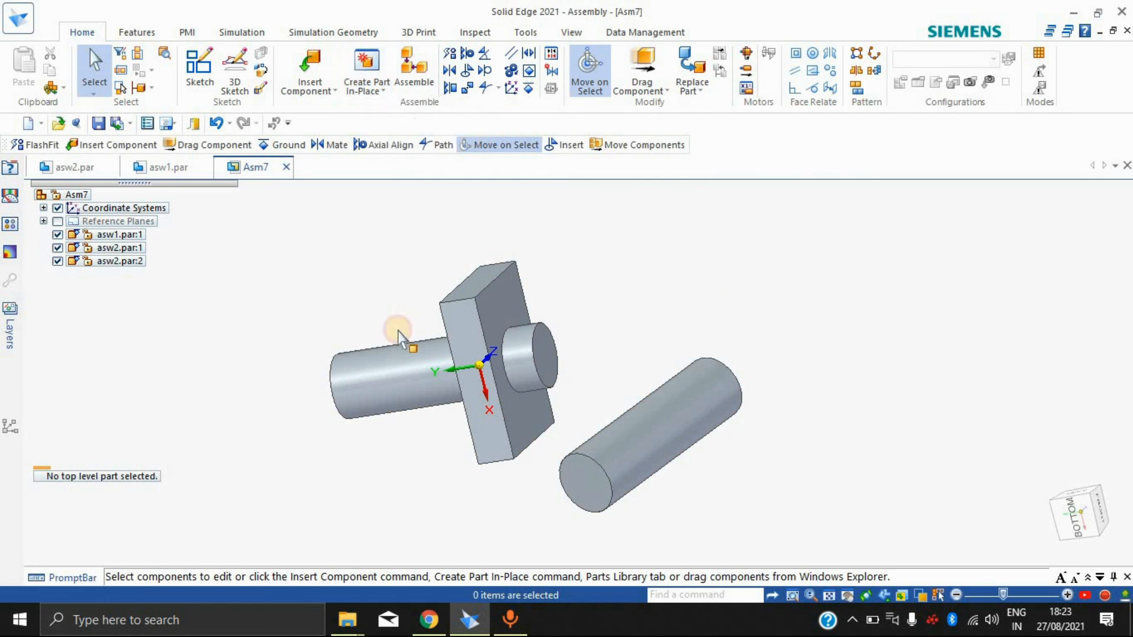